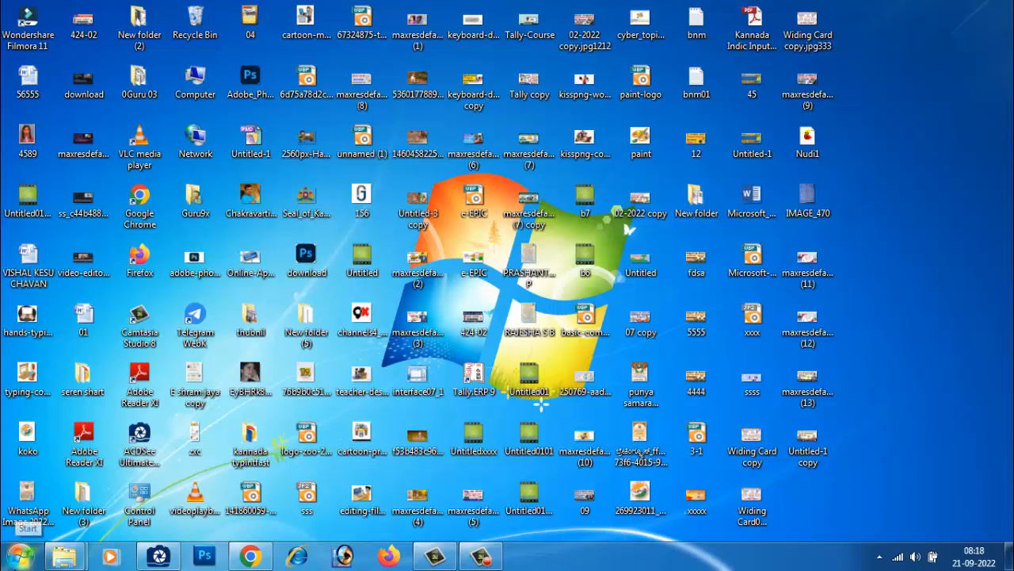
Start Microsoft Office Word 2007 and set the blank document's paper size to A4.
{"action": "left_click", "coordinate": [20, 553]}
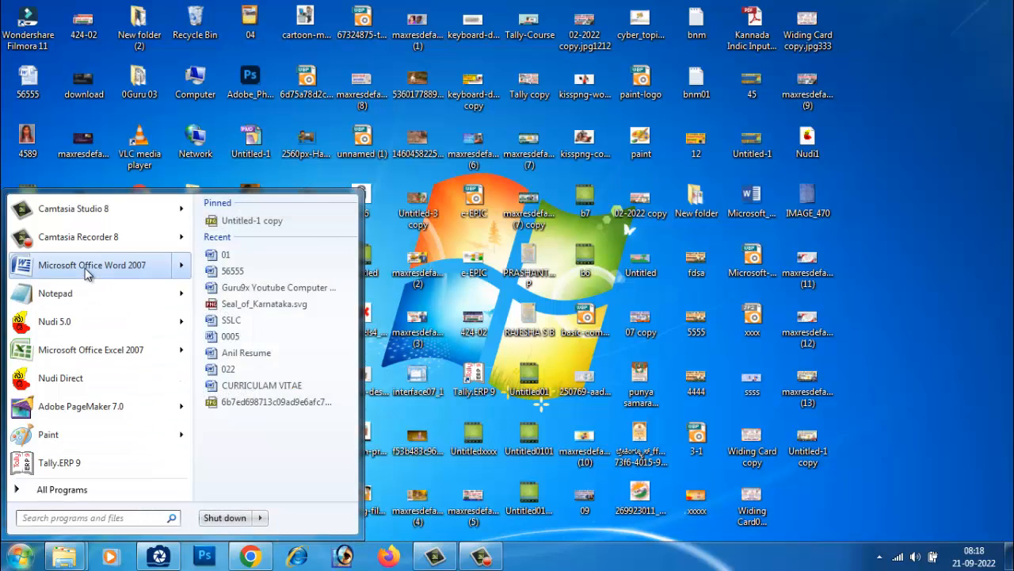
{"action": "left_click", "coordinate": [88, 267]}
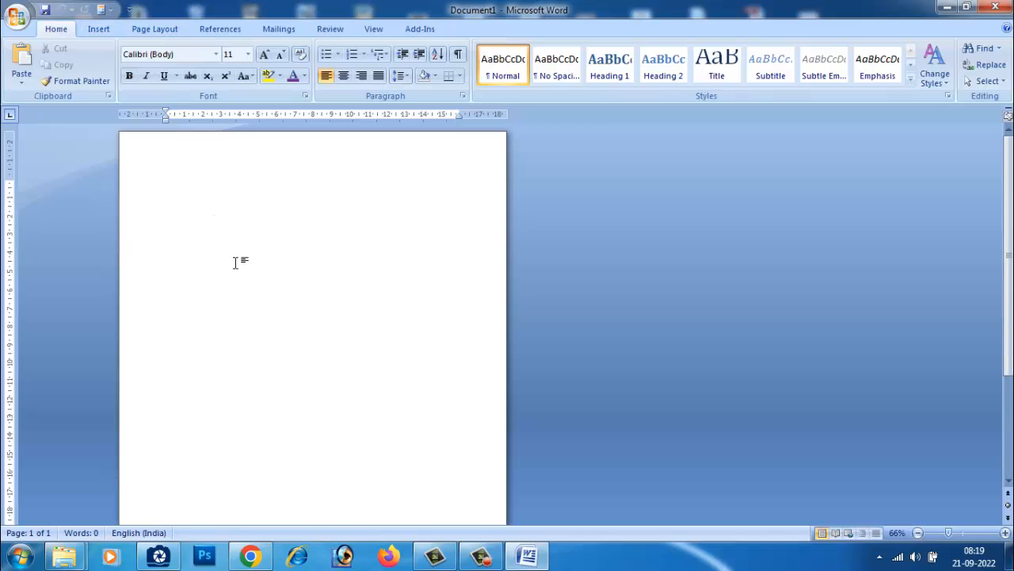
{"action": "left_click", "coordinate": [144, 28]}
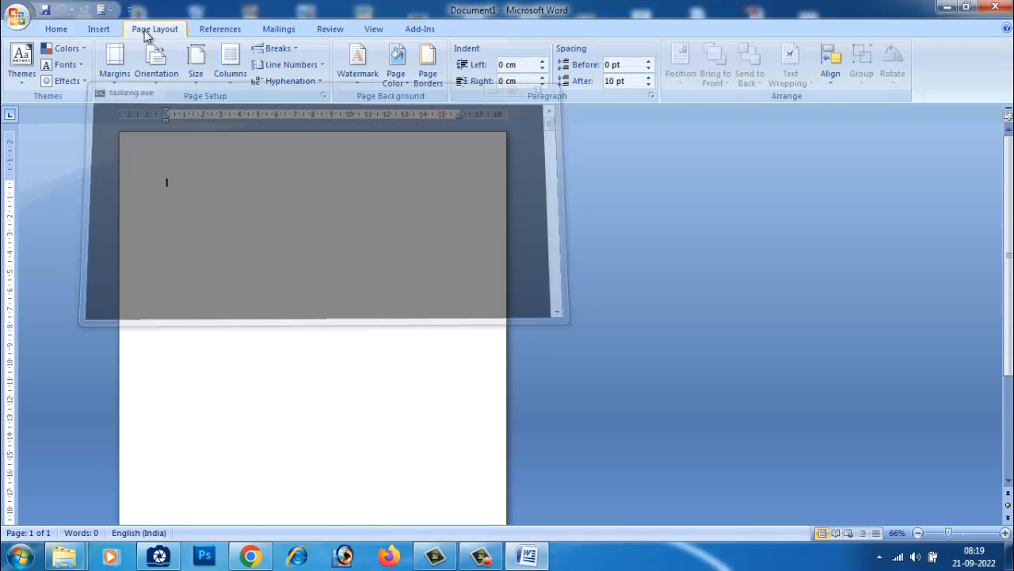
{"action": "left_click", "coordinate": [198, 87]}
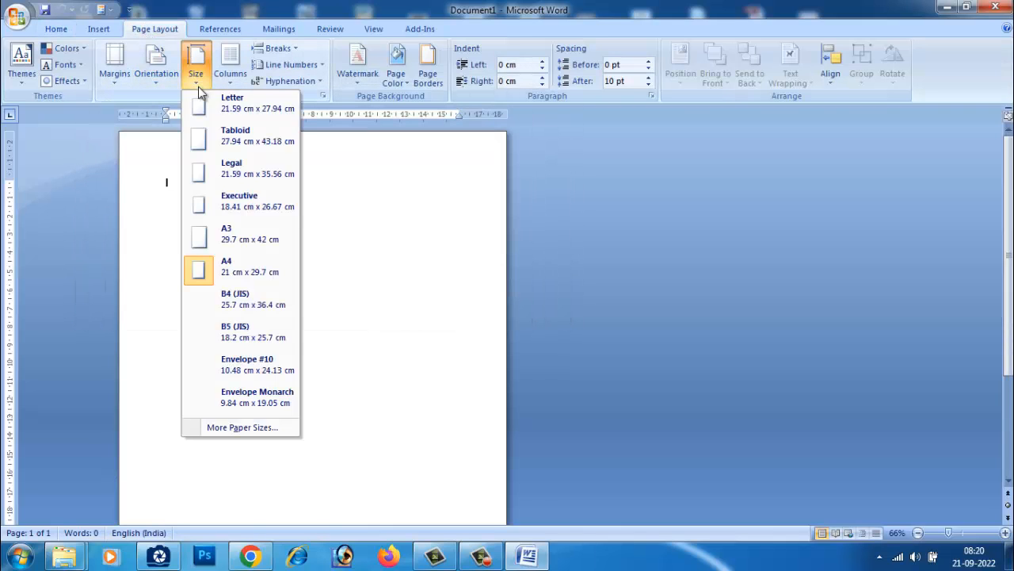
{"action": "left_click", "coordinate": [249, 272]}
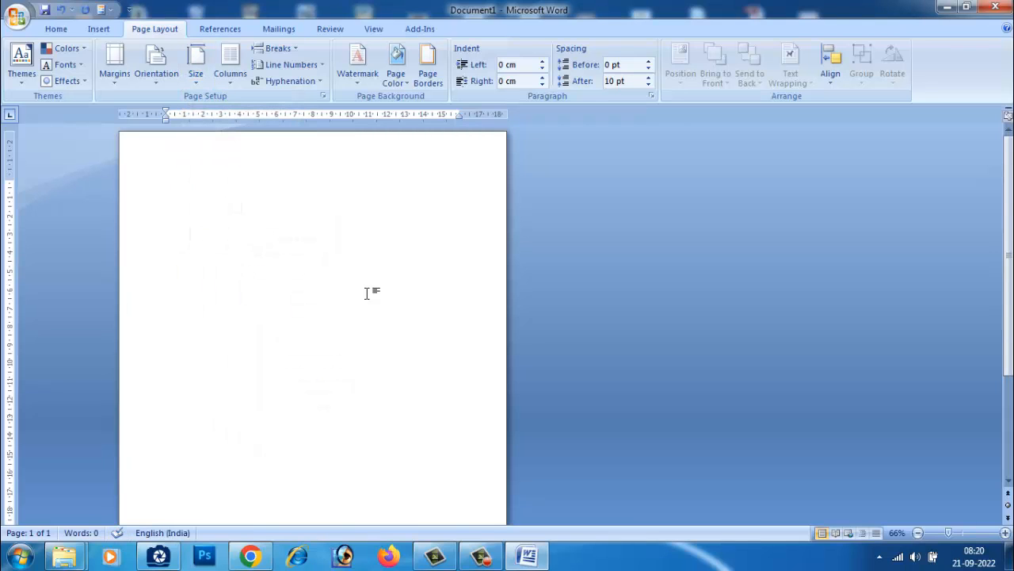
{"action": "left_click", "coordinate": [961, 535]}
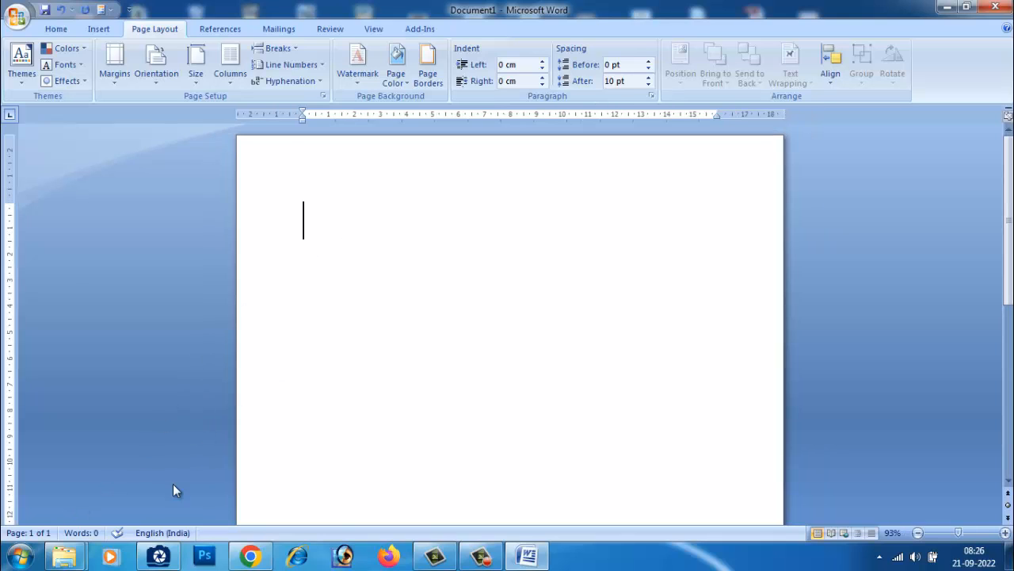
Launch Nudi 5.0 and check for it among the hidden tray icons before returning to the document.
{"action": "left_click", "coordinate": [19, 556]}
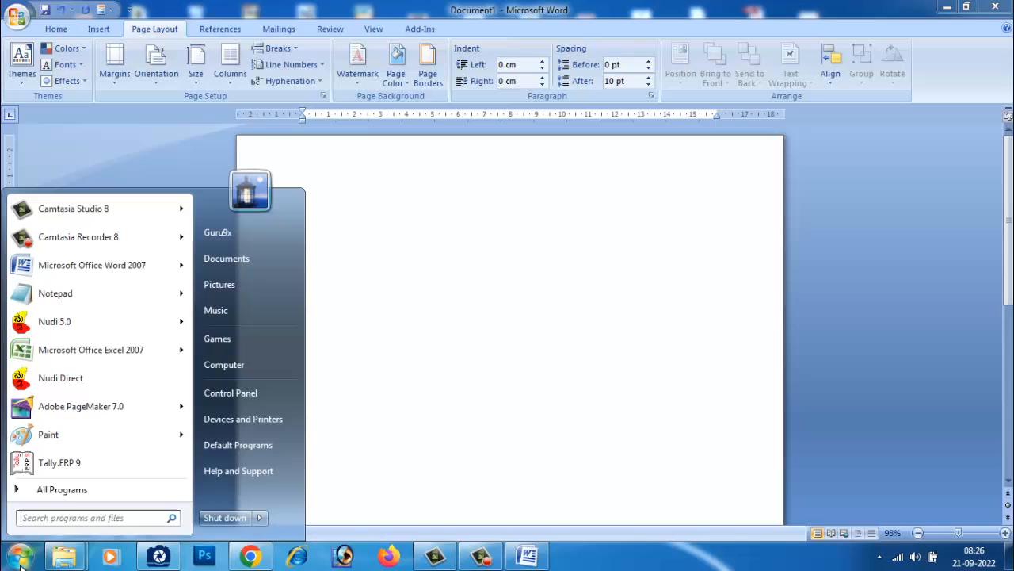
{"action": "left_click", "coordinate": [77, 325]}
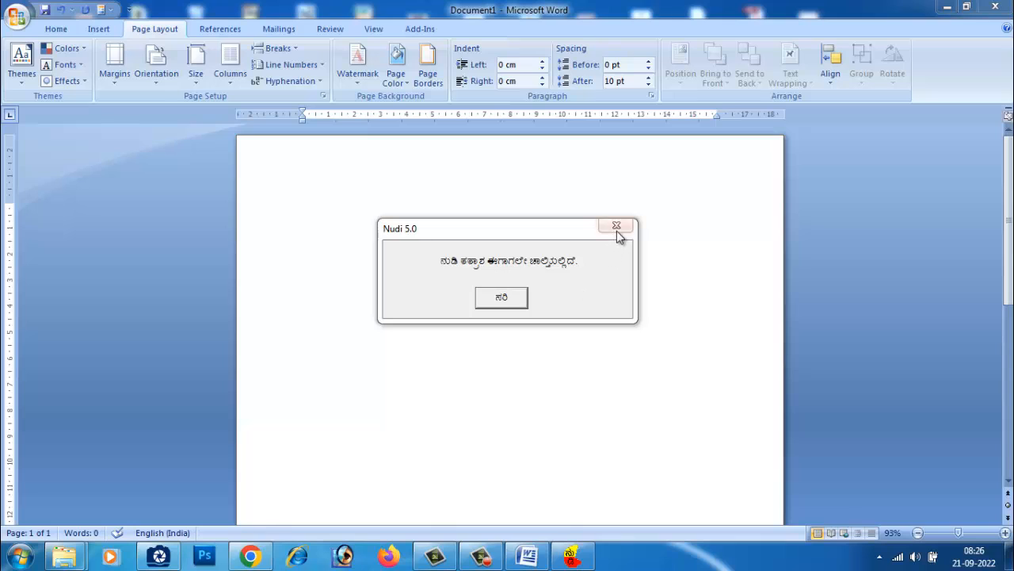
{"action": "left_click", "coordinate": [617, 226]}
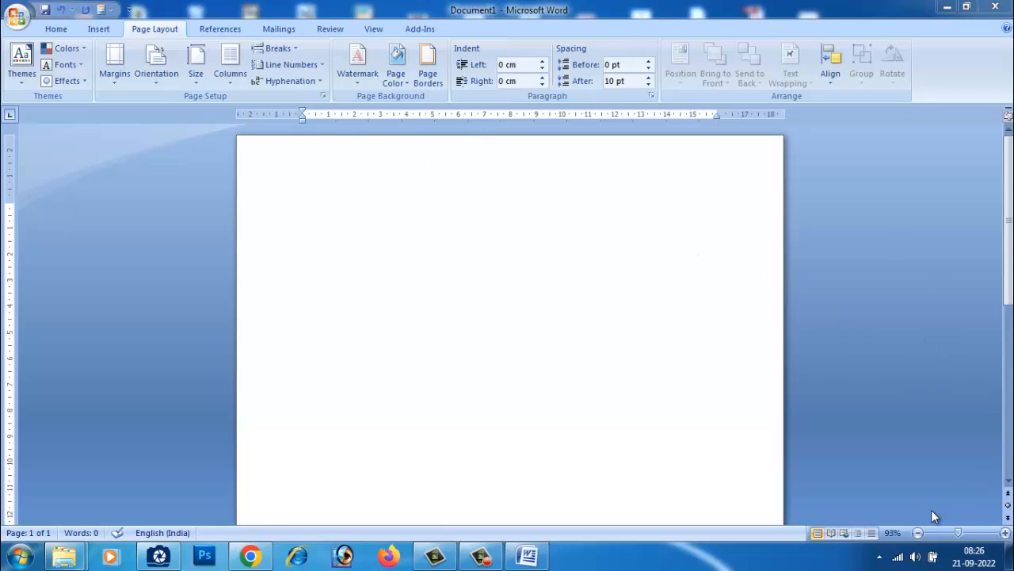
{"action": "left_click", "coordinate": [879, 557]}
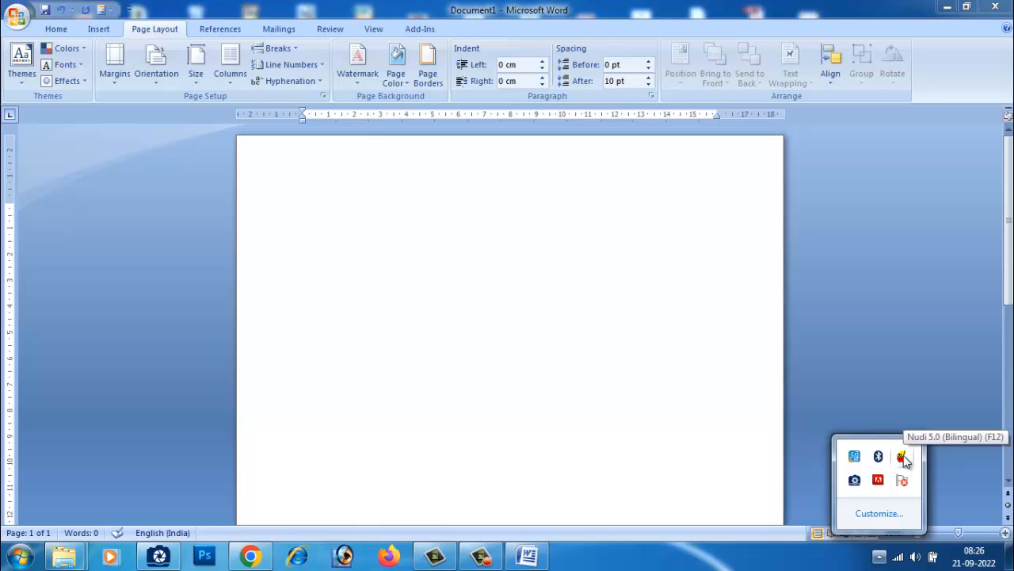
{"action": "left_click", "coordinate": [294, 186]}
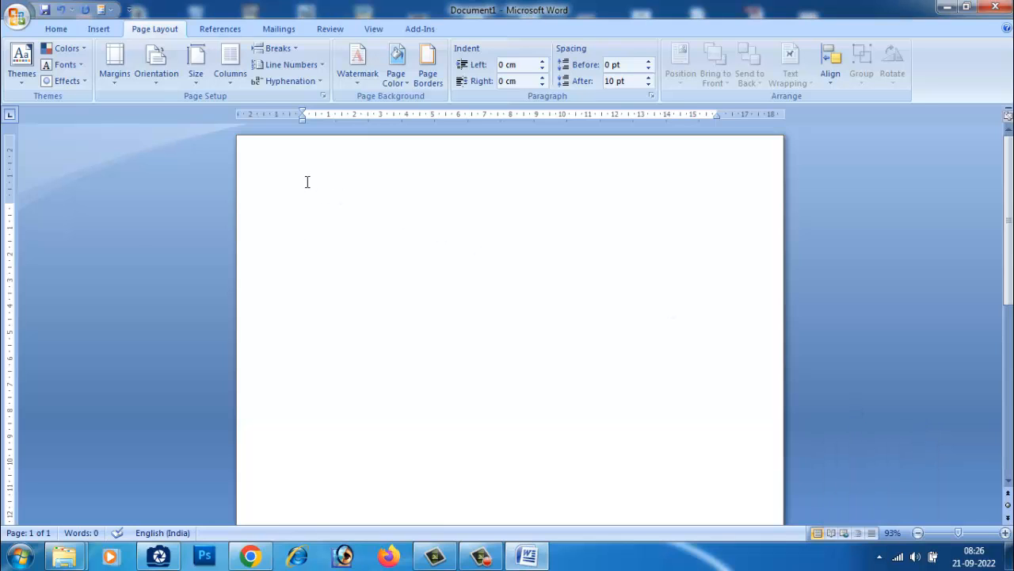
Set the font to Nudi 01 e and enter the Kannada syllable ಗು at the start of the page.
{"action": "left_click", "coordinate": [57, 29]}
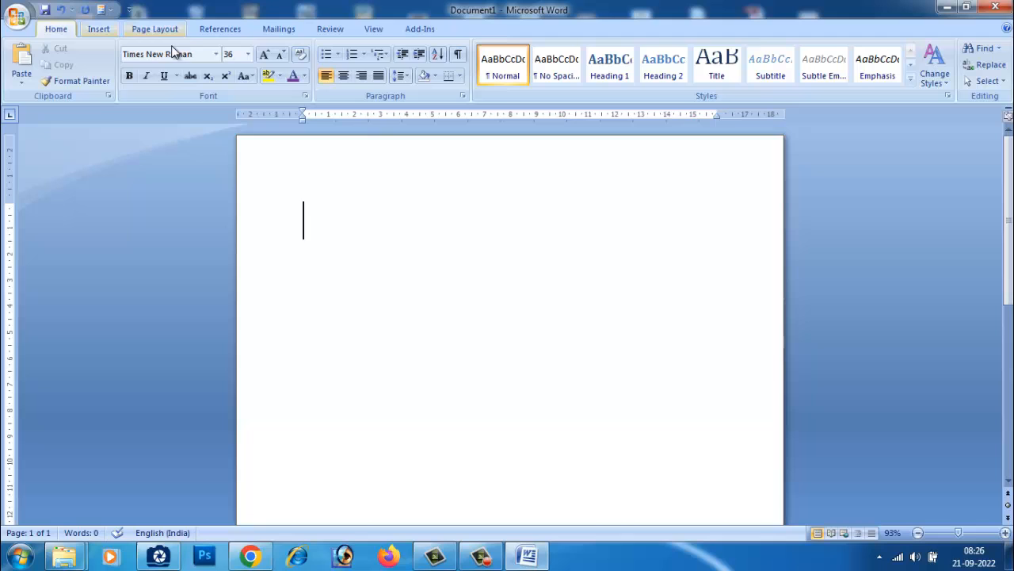
{"action": "left_click", "coordinate": [218, 54]}
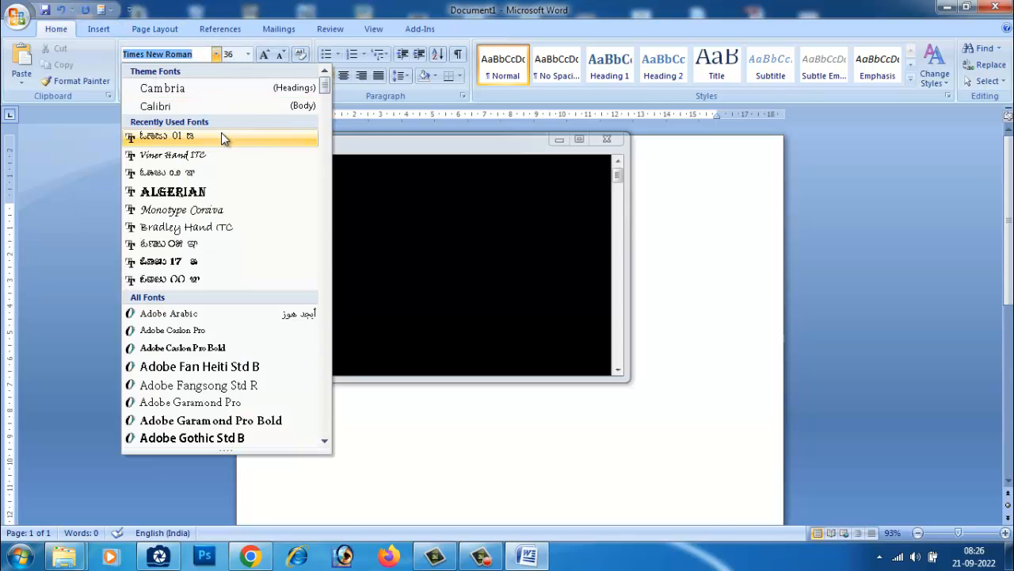
{"action": "left_click", "coordinate": [223, 136]}
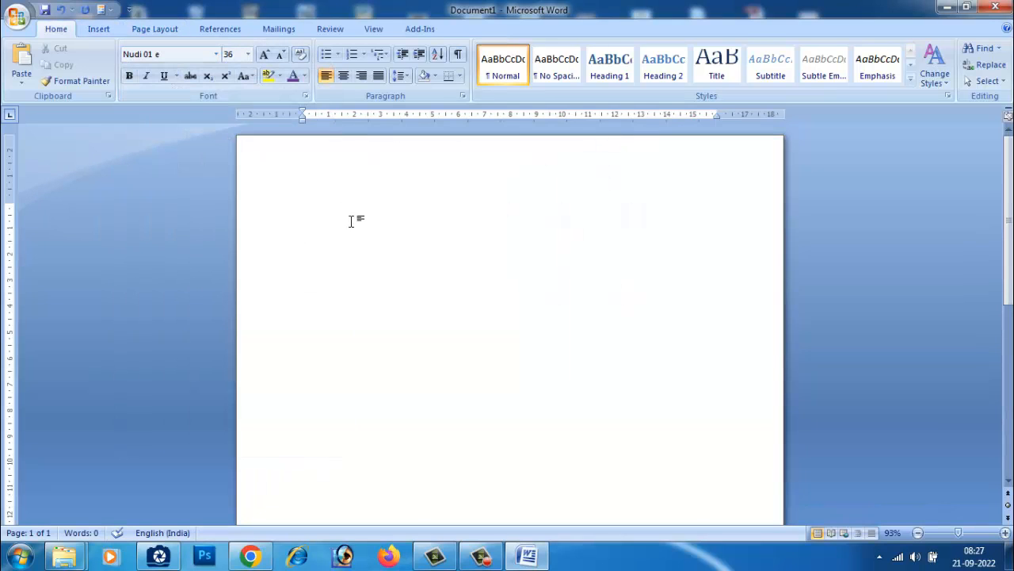
{"action": "type", "text": "ಗ"}
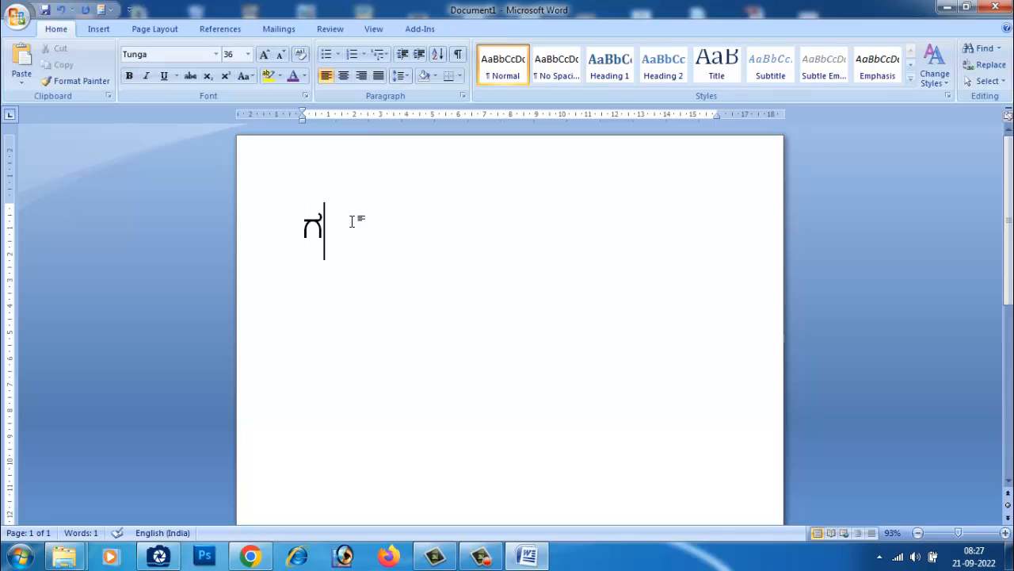
{"action": "type", "text": "ು"}
Preview the Nudi 01 e font on the syllable ಗು without applying it.
{"action": "left_click_drag", "start_coordinate": [336, 230], "coordinate": [285, 204]}
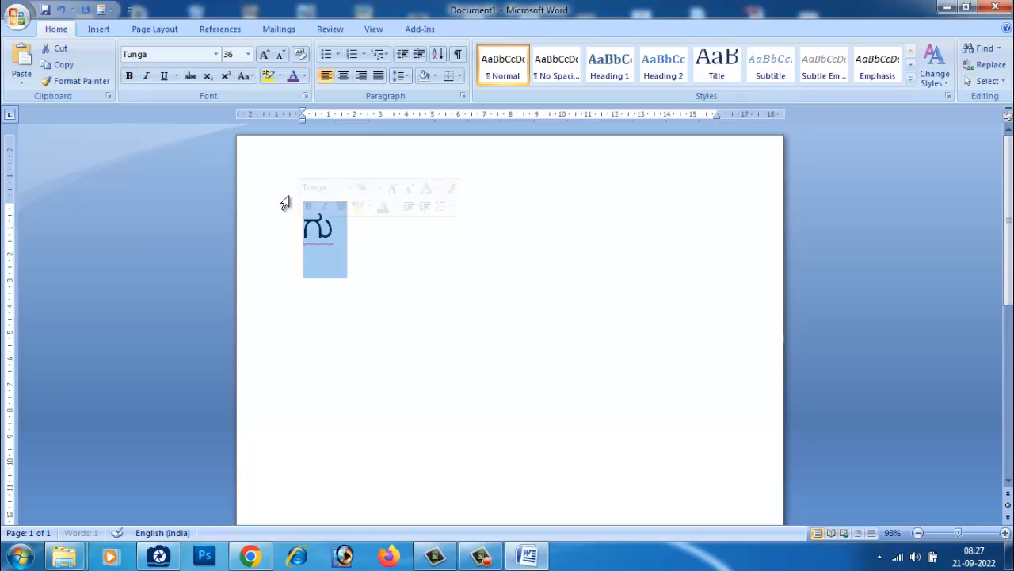
{"action": "left_click", "coordinate": [216, 54]}
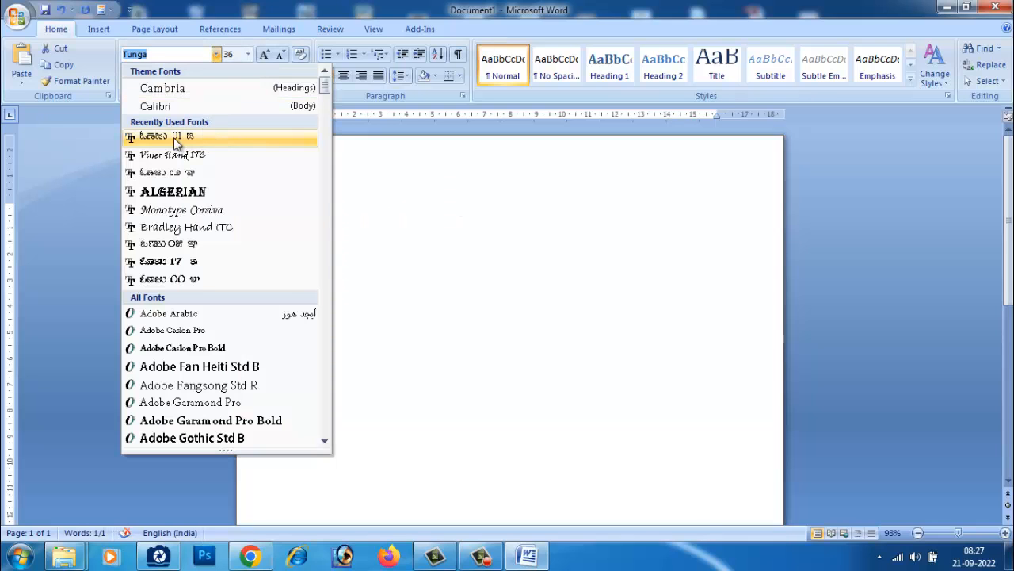
{"action": "key", "text": "Escape"}
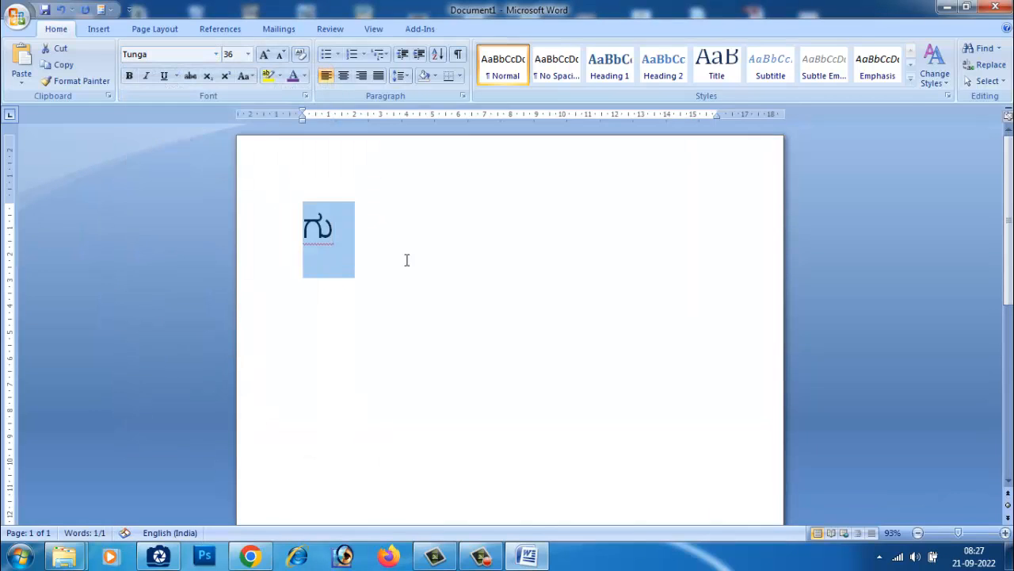
{"action": "left_click", "coordinate": [336, 230]}
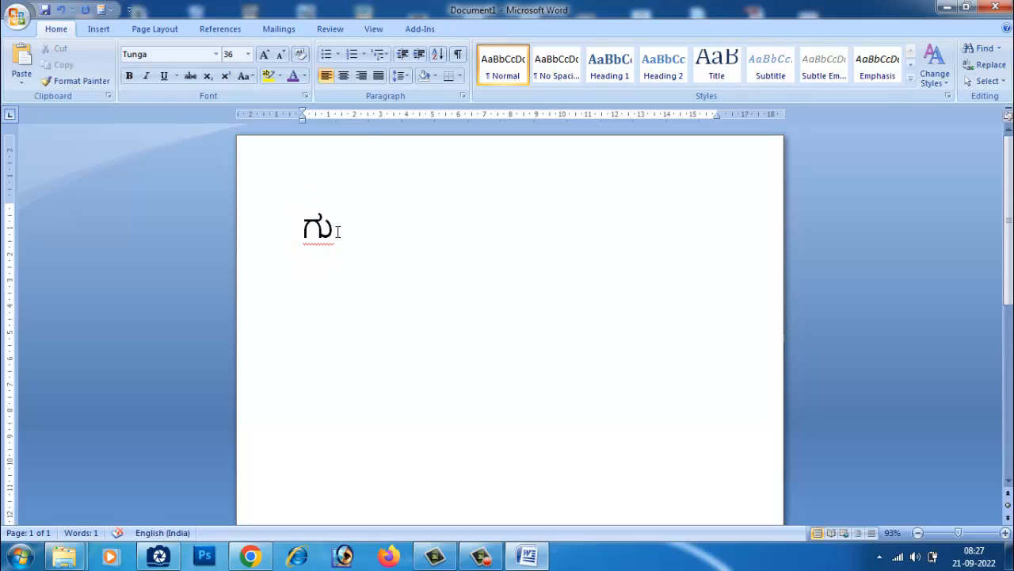
Replace the syllable ಗು with the Kannada text ಜಿಲ್ಲಾ ಪಂಚಾಯತ.
{"action": "left_click", "coordinate": [285, 238]}
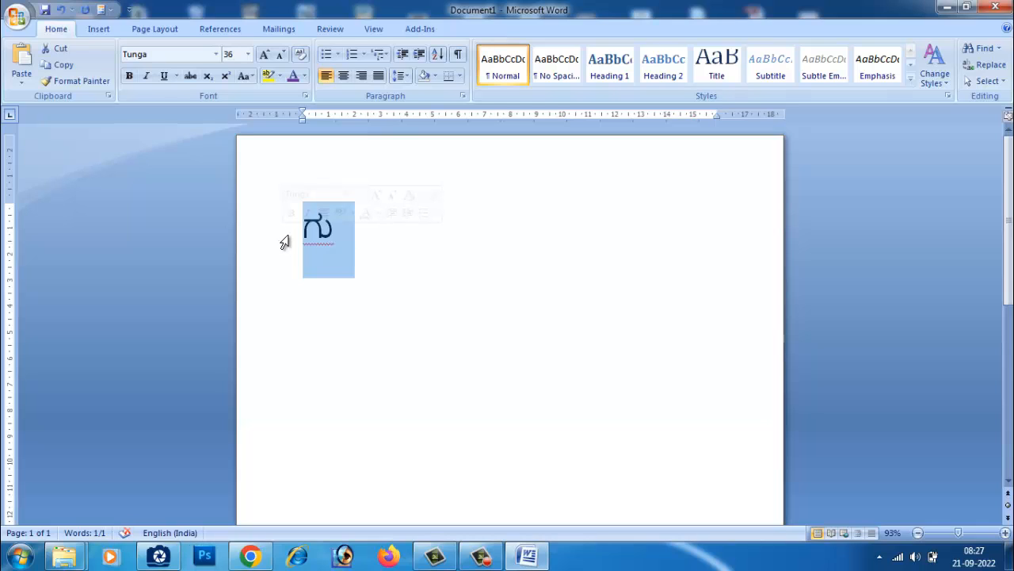
{"action": "key", "text": "BackSpace"}
{"action": "type", "text": "ಜಿಲ"}
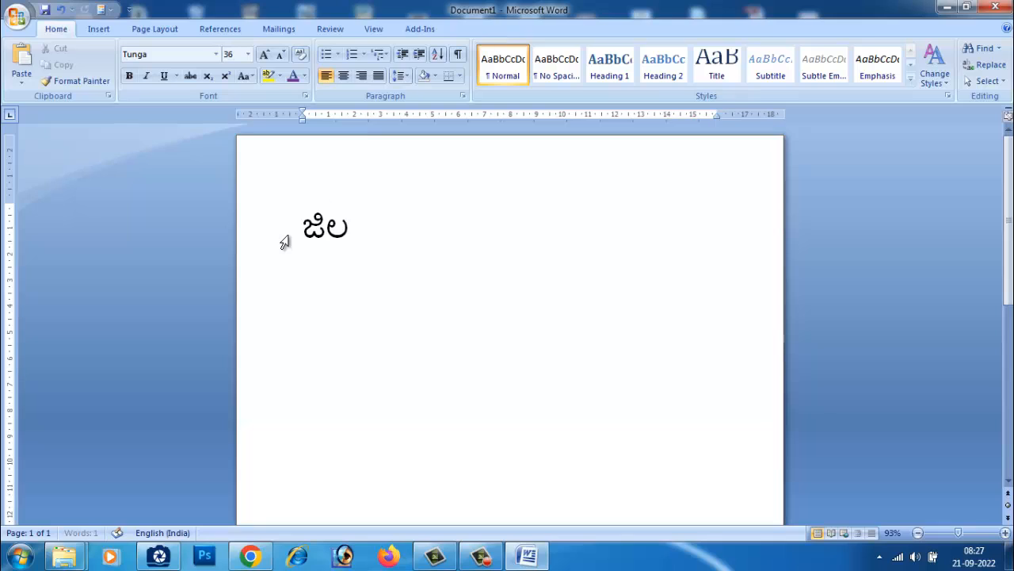
{"action": "type", "text": "್ಲಾ"}
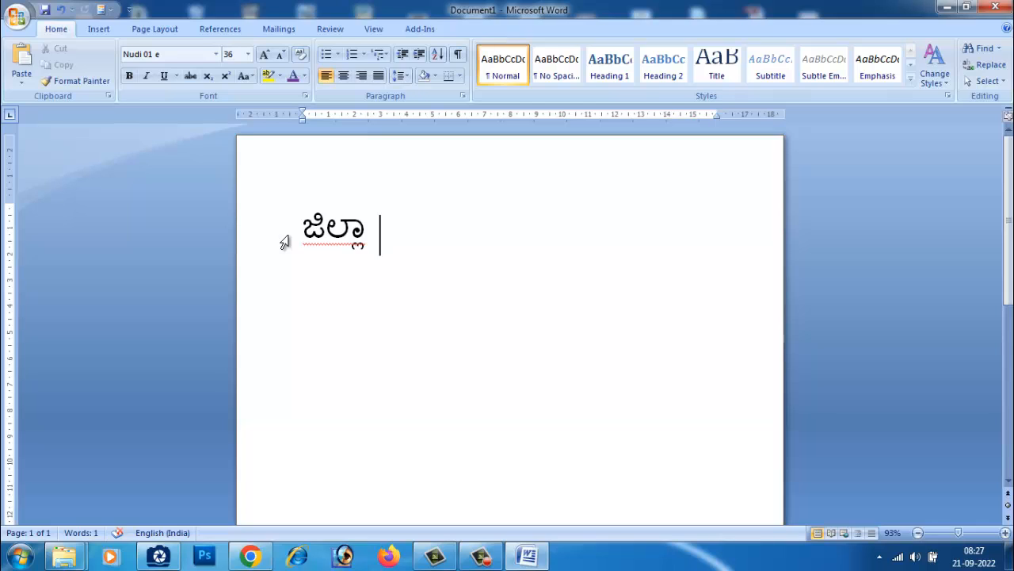
{"action": "type", "text": "ಪಂಚಾಯತ"}
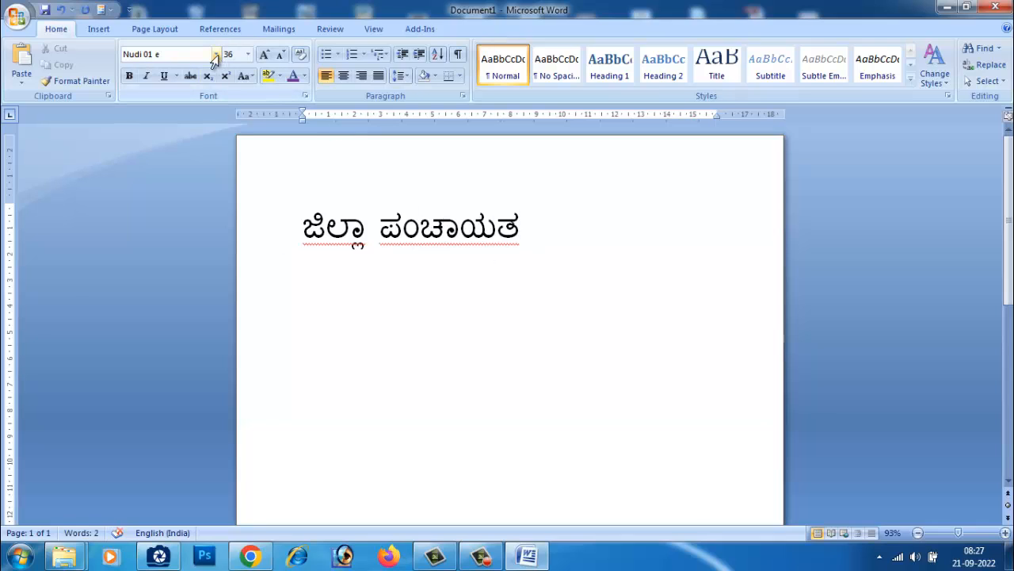
Browse the available fonts down to the Nudi family for the line ಜಿಲ್ಲಾ ಪಂಚಾಯತ without applying one.
{"action": "left_click", "coordinate": [291, 206]}
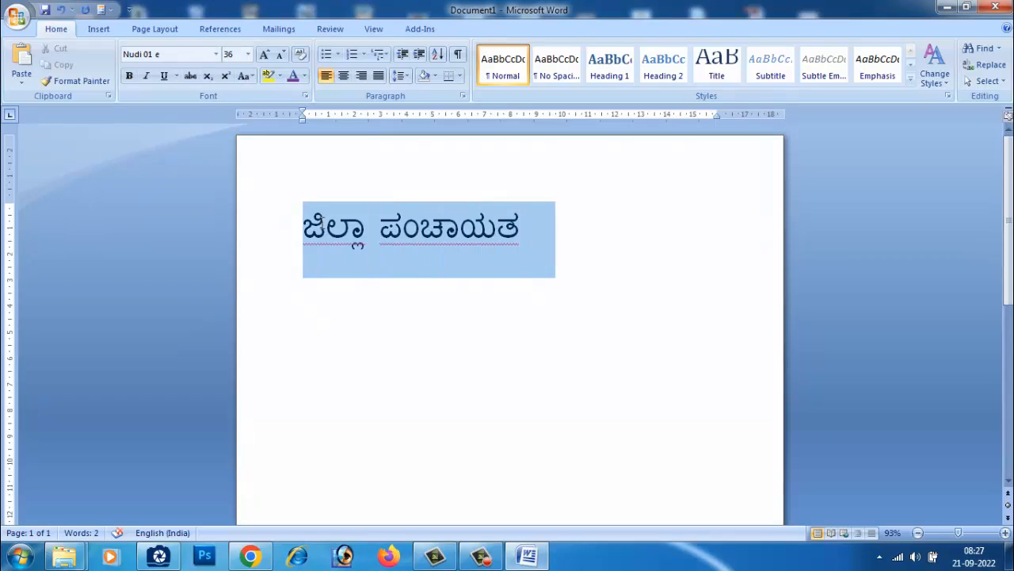
{"action": "left_click", "coordinate": [215, 54]}
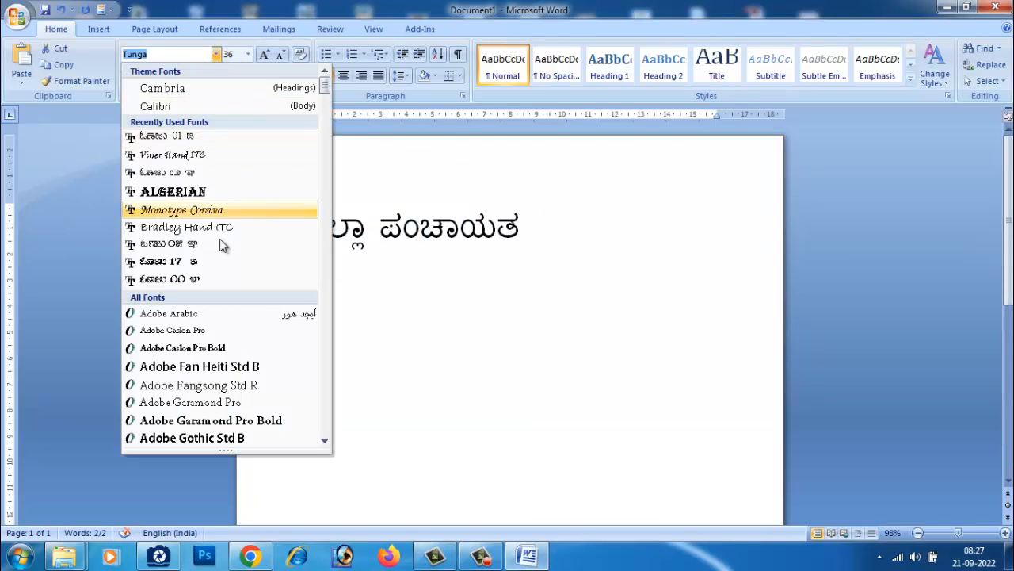
{"action": "scroll", "coordinate": [236, 346], "scroll_direction": "down", "scroll_amount": 12}
{"action": "scroll", "coordinate": [242, 356], "scroll_direction": "down", "scroll_amount": 20}
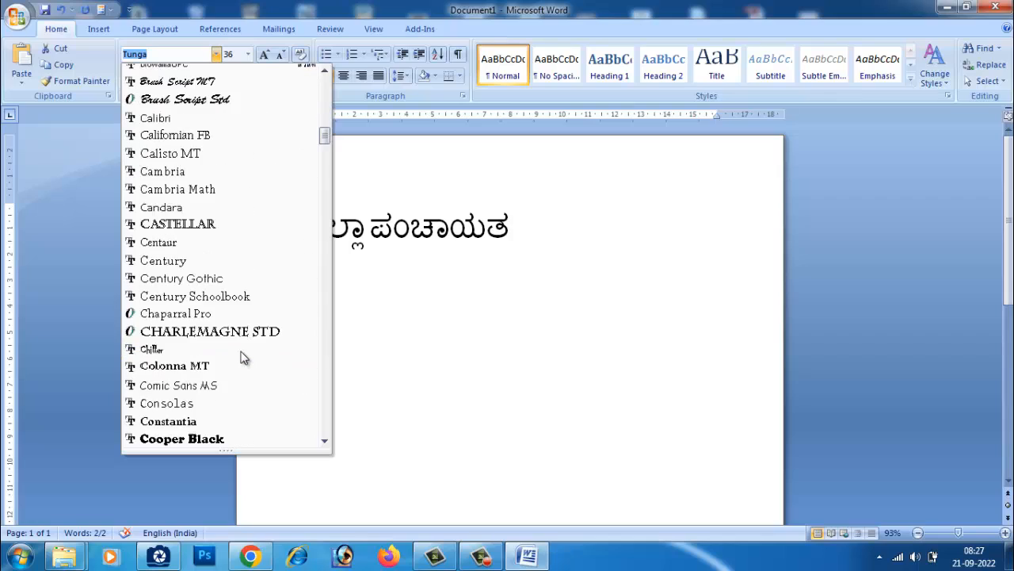
{"action": "scroll", "coordinate": [240, 357], "scroll_direction": "down", "scroll_amount": 20}
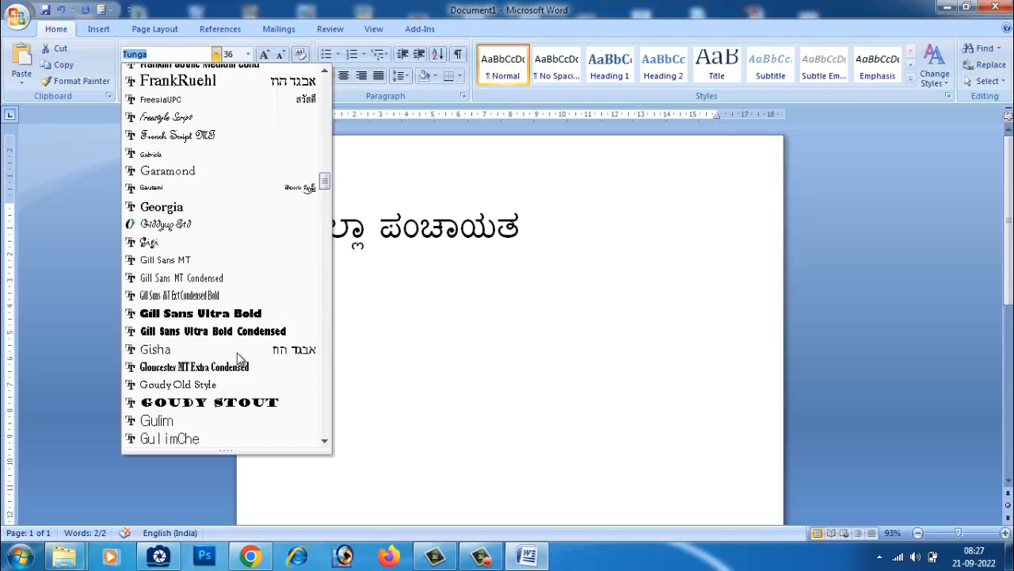
{"action": "scroll", "coordinate": [236, 354], "scroll_direction": "down", "scroll_amount": 20}
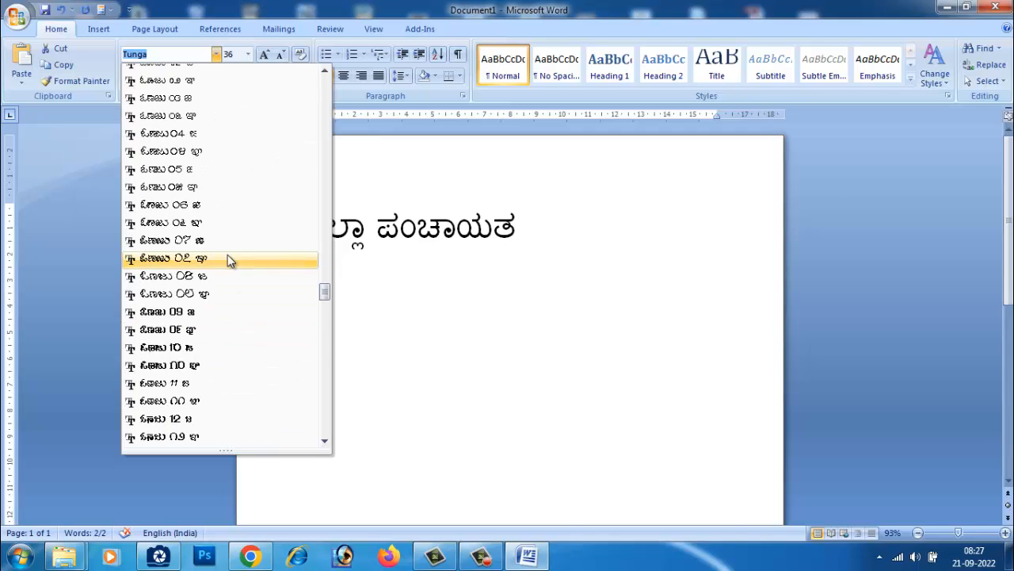
{"action": "key", "text": "Escape"}
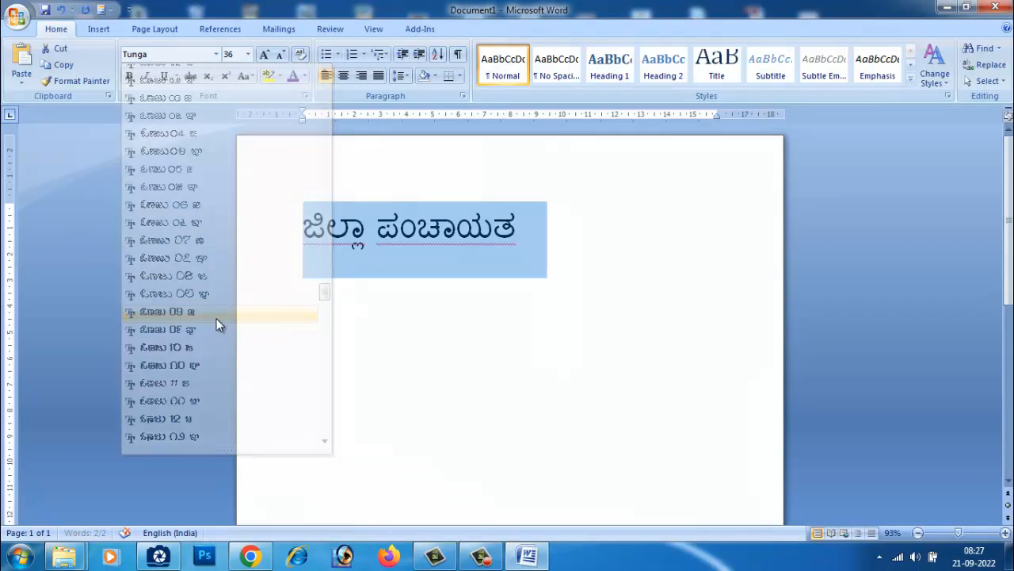
Delete all the Kannada text from the document.
{"action": "left_click", "coordinate": [529, 240]}
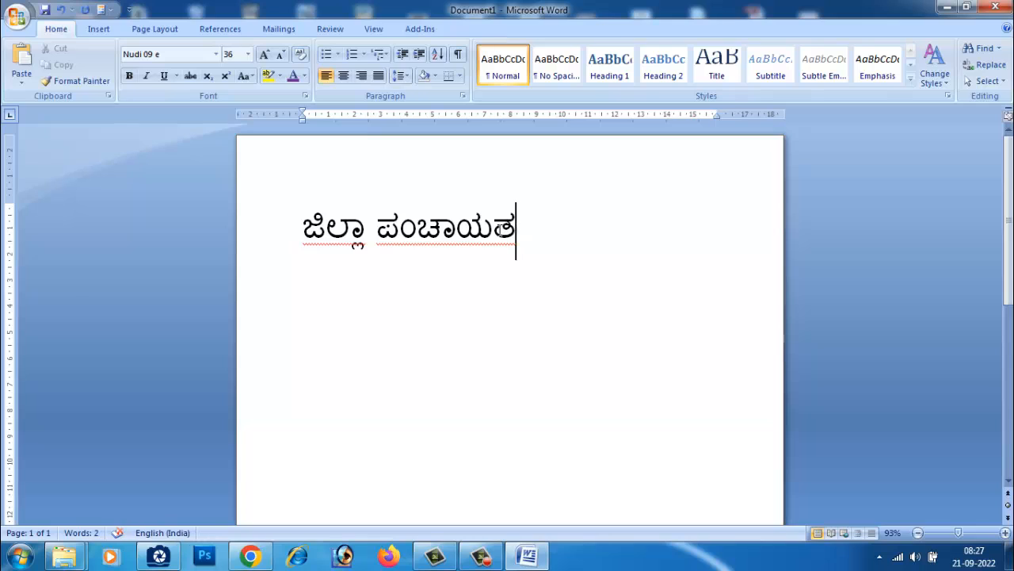
{"action": "key", "text": "ctrl+a"}
{"action": "key", "text": "Delete"}
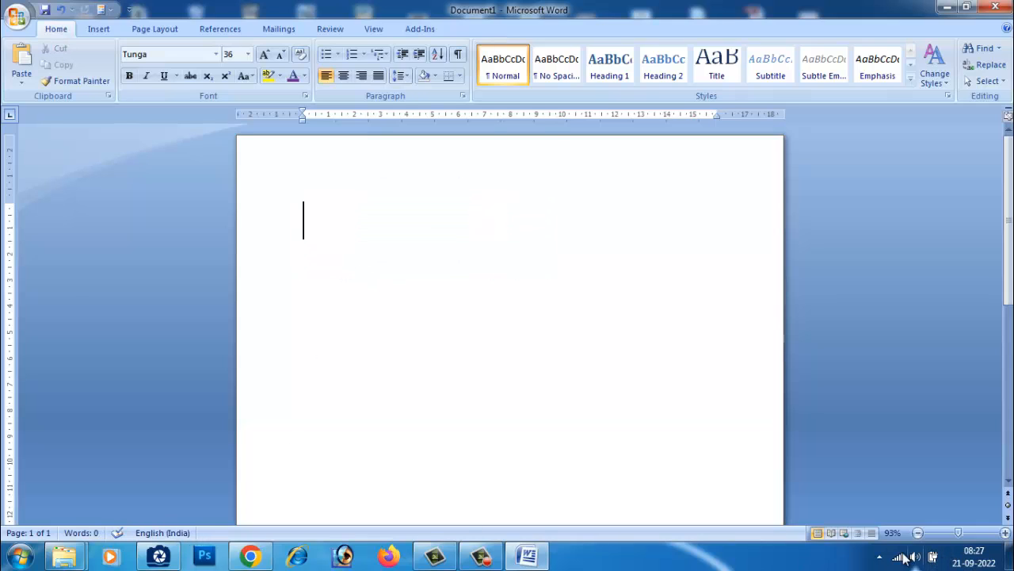
Launch Nudi 5.0 again and restore its main window from the hidden tray icons.
{"action": "left_click", "coordinate": [20, 554]}
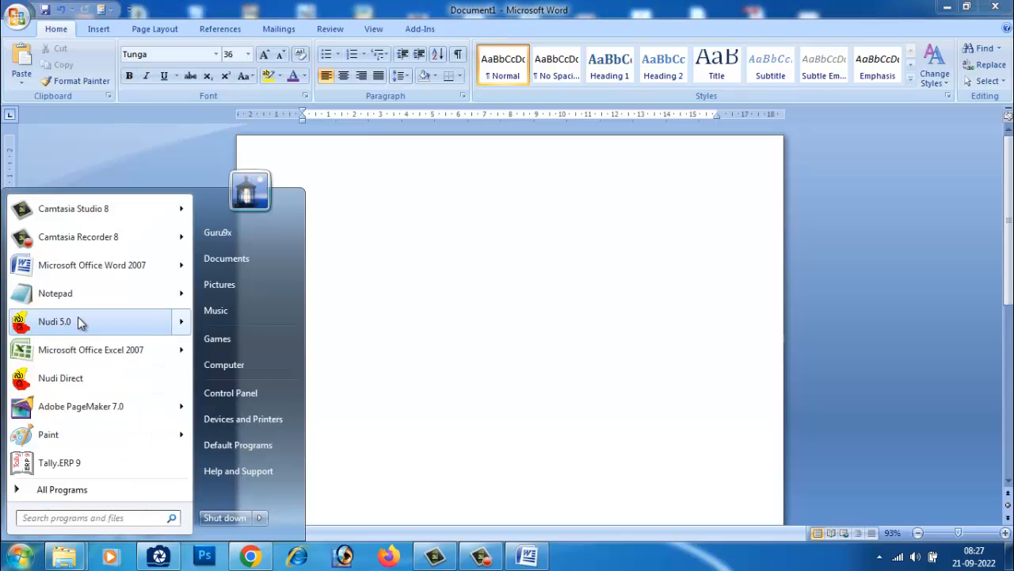
{"action": "mouse_move", "coordinate": [77, 319]}
{"action": "left_click", "coordinate": [229, 221]}
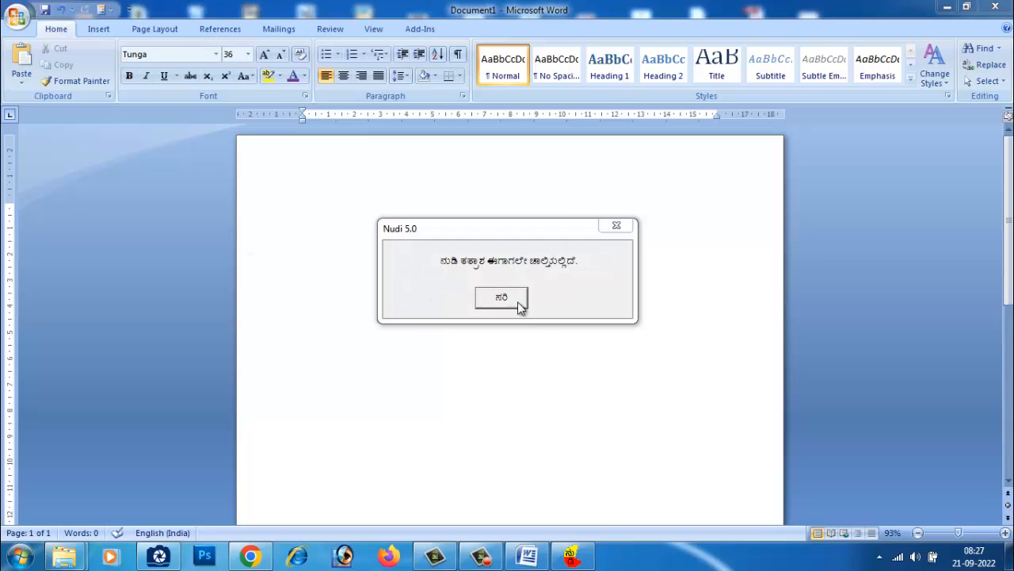
{"action": "left_click", "coordinate": [510, 298]}
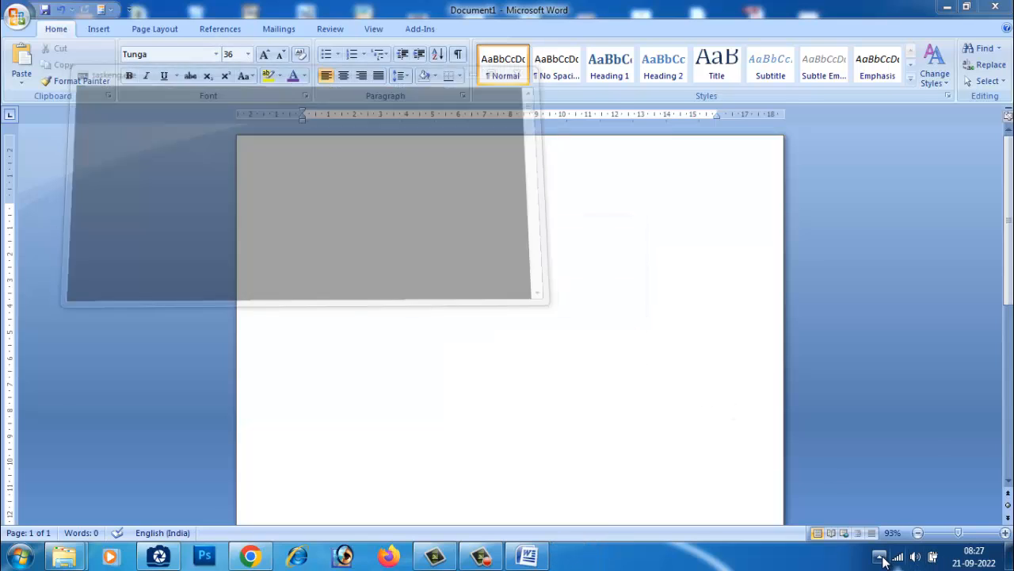
{"action": "left_click", "coordinate": [880, 556]}
{"action": "left_click", "coordinate": [902, 457]}
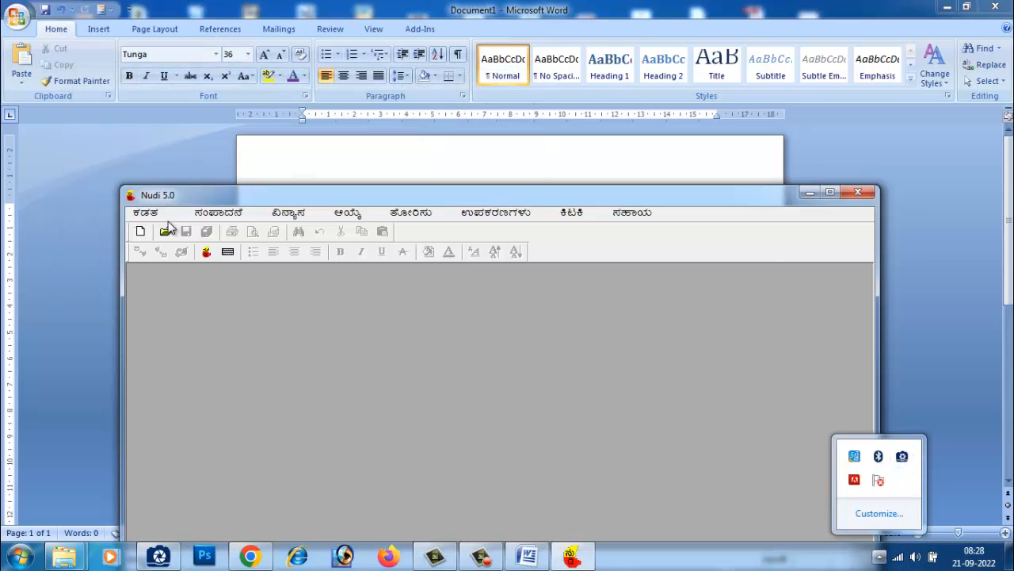
{"action": "left_click", "coordinate": [140, 231]}
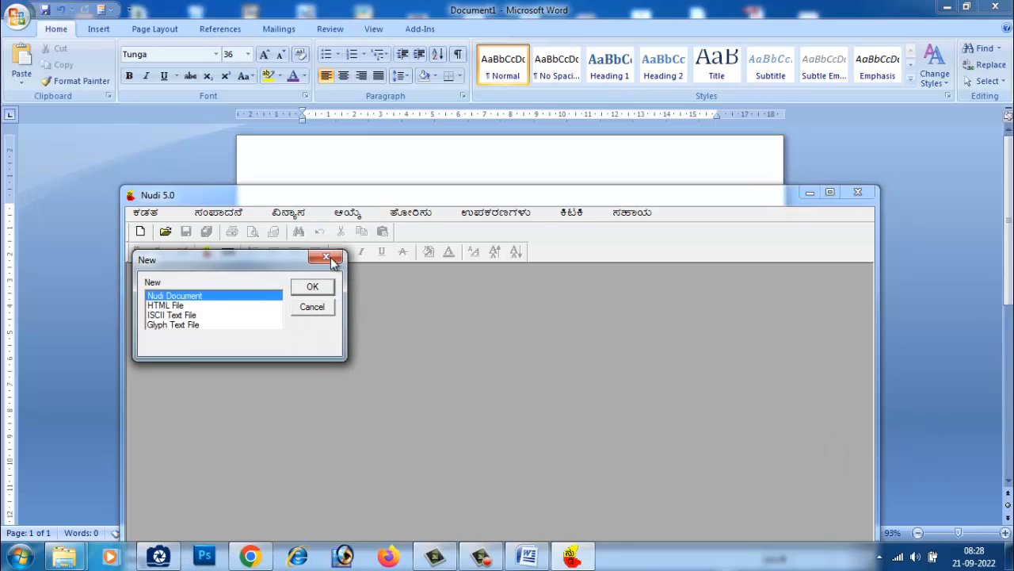
{"action": "left_click", "coordinate": [332, 258]}
{"action": "left_click", "coordinate": [141, 231]}
{"action": "left_click", "coordinate": [331, 259]}
Open the existing Nudi1 document from the Desktop in Nudi 5.0.
{"action": "left_click", "coordinate": [165, 231]}
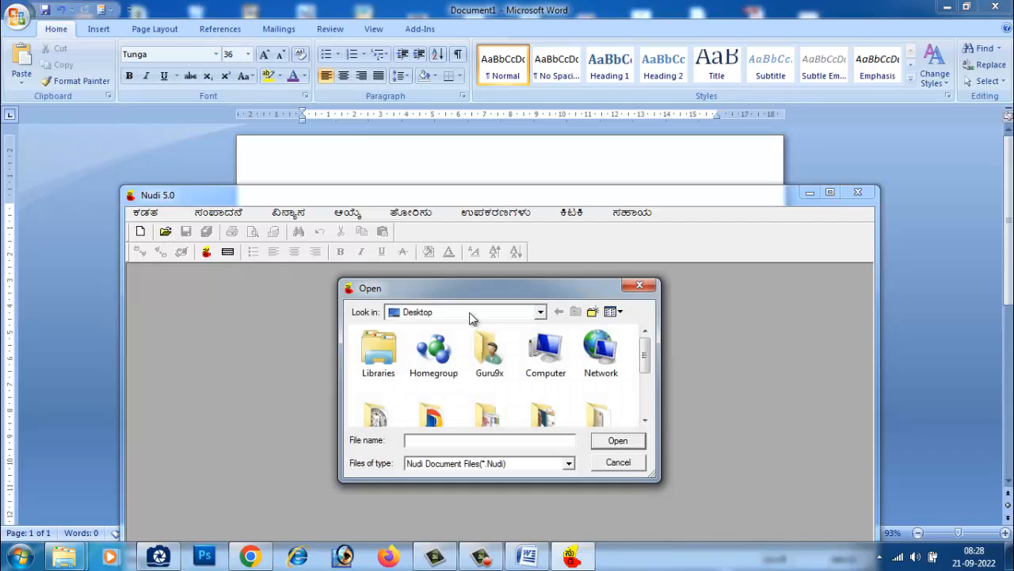
{"action": "left_click_drag", "start_coordinate": [639, 353], "coordinate": [646, 394]}
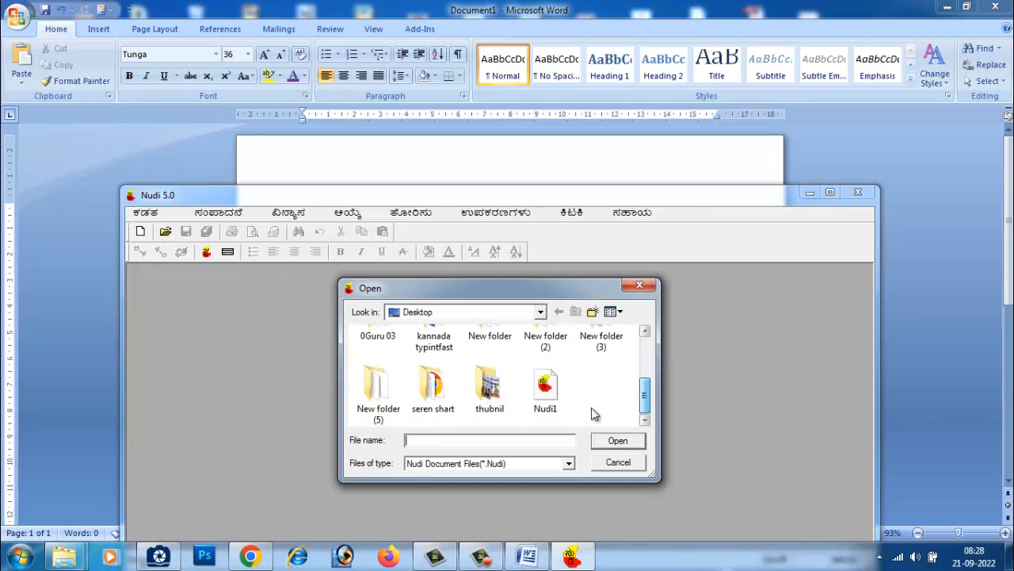
{"action": "left_click", "coordinate": [554, 401]}
{"action": "left_click", "coordinate": [615, 443]}
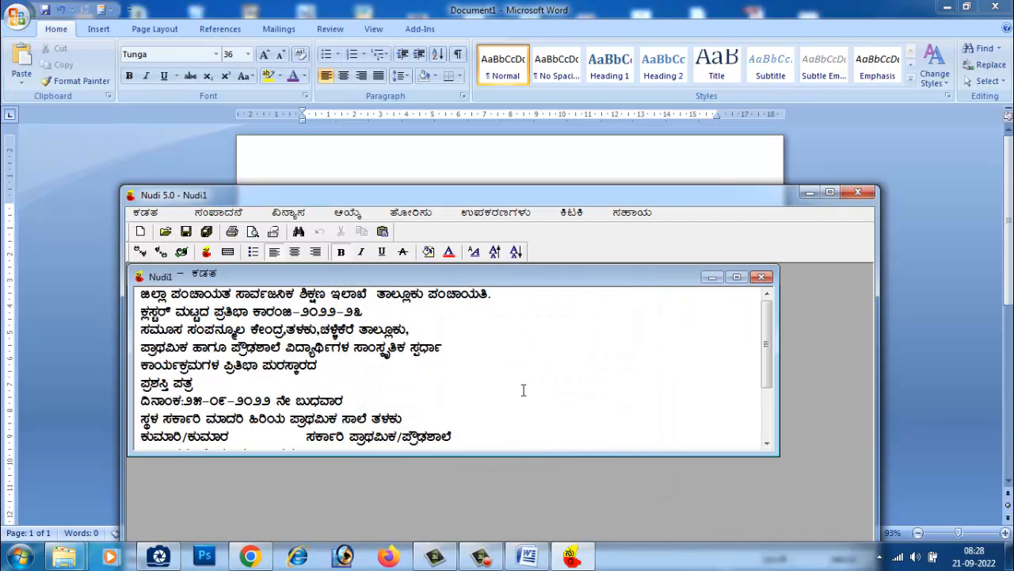
Transfer all the Kannada text of the Nudi1 file into the blank Word document.
{"action": "key", "text": "ctrl+a"}
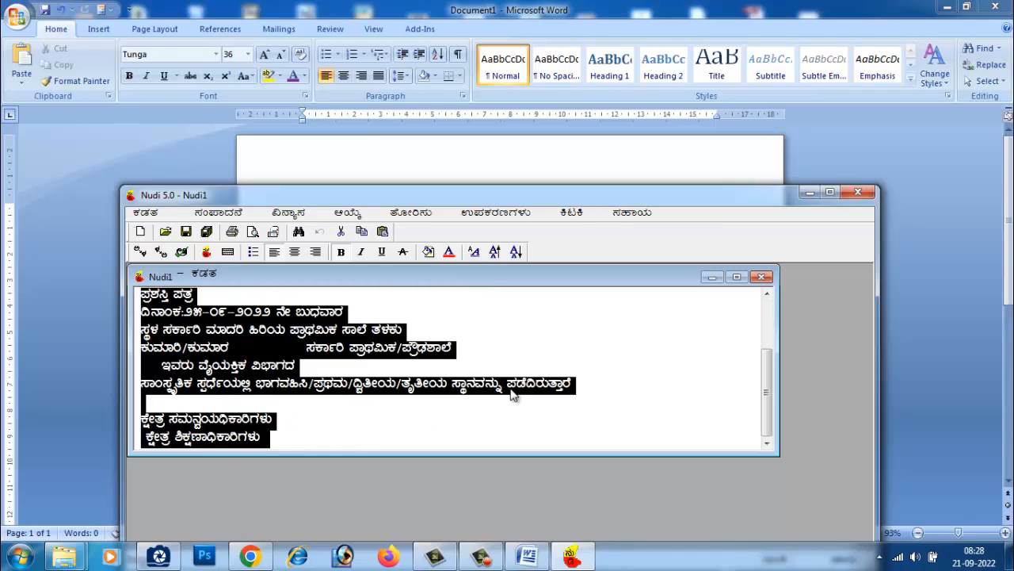
{"action": "key", "text": "Delete"}
{"action": "left_click", "coordinate": [672, 173]}
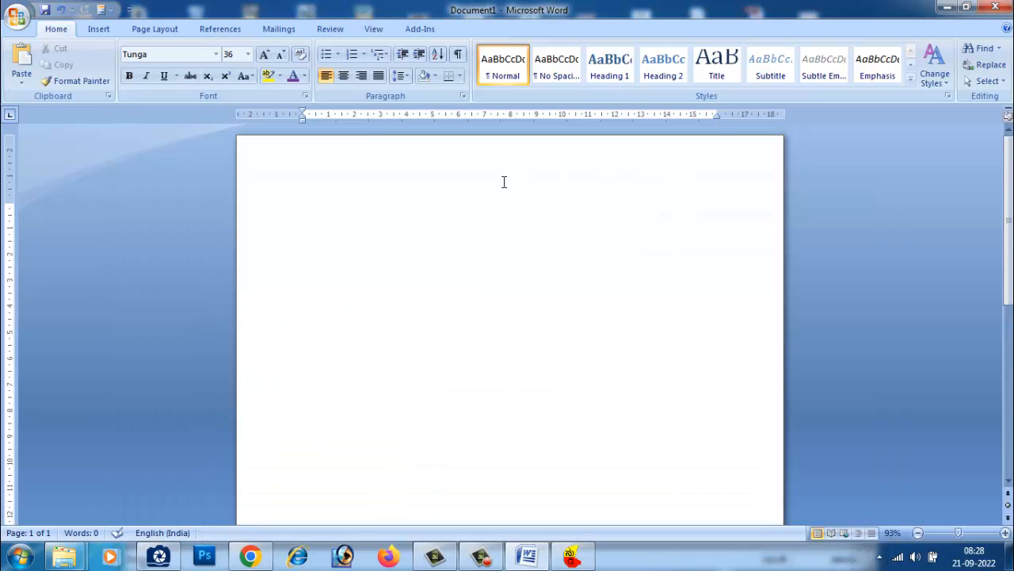
{"action": "key", "text": "ctrl+v"}
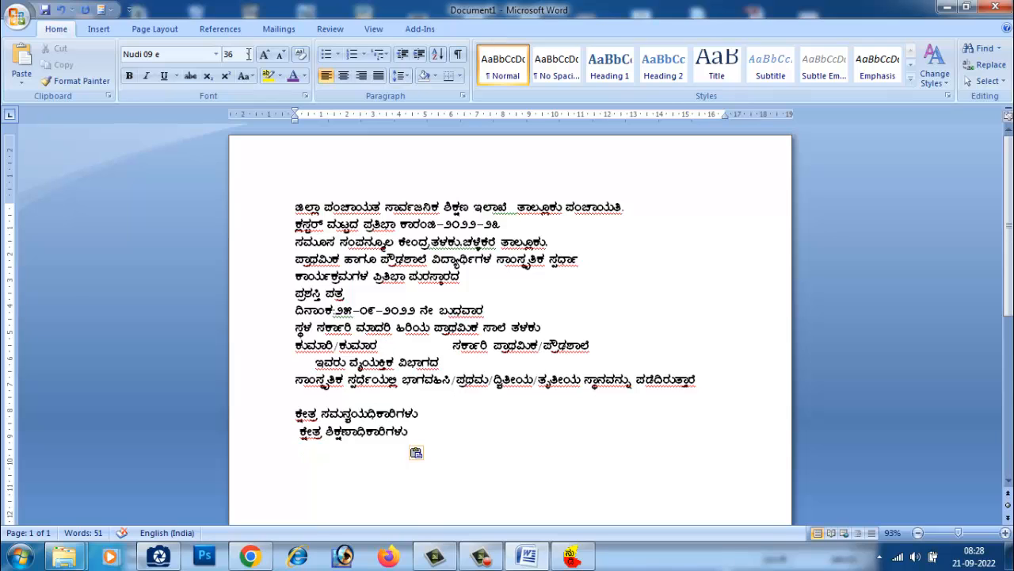
Reduce the page's top margin so the pasted Kannada text starts closer to the upper page edge.
{"action": "left_click", "coordinate": [964, 533]}
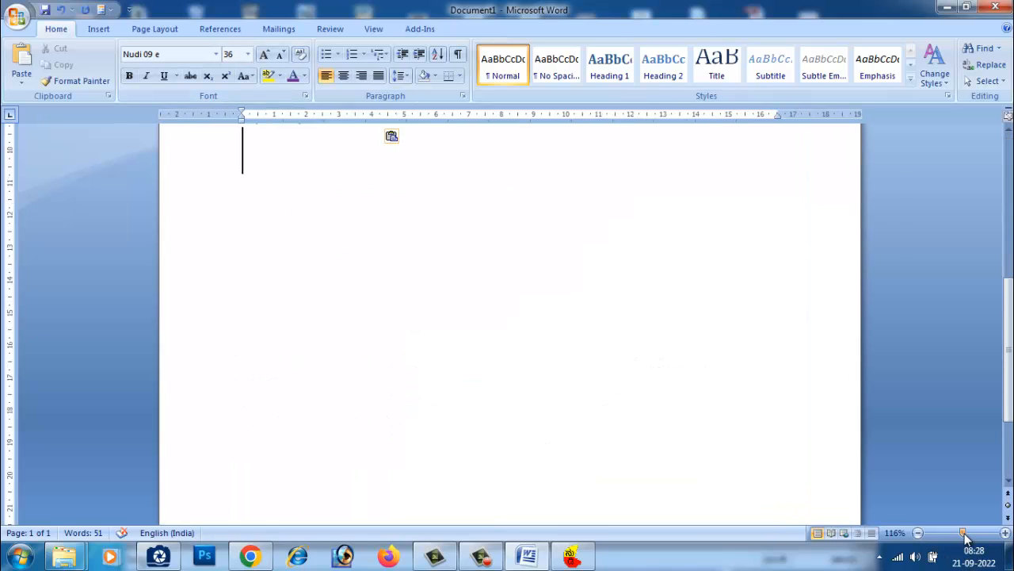
{"action": "scroll", "coordinate": [441, 294], "scroll_direction": "up", "scroll_amount": 8}
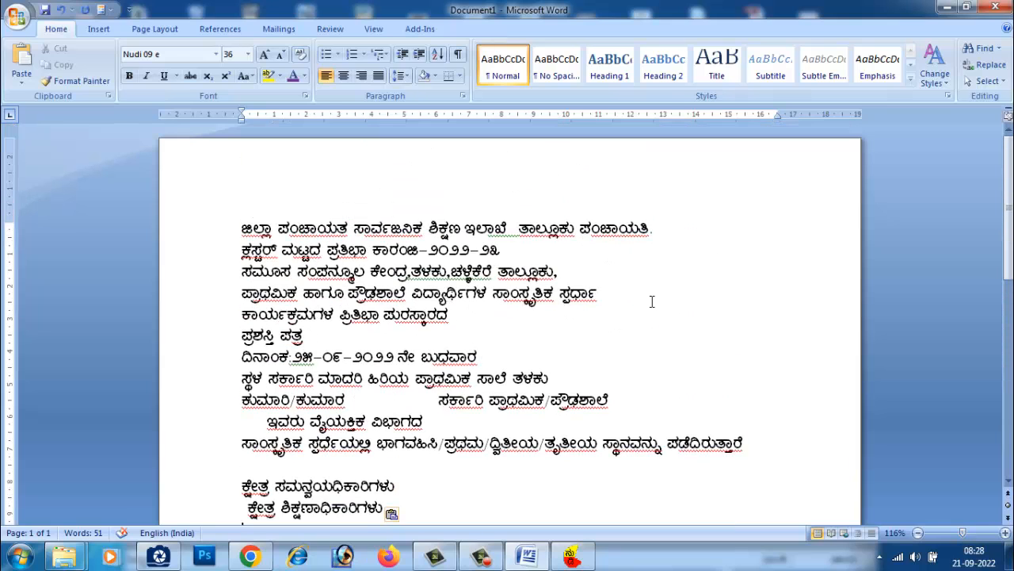
{"action": "left_click", "coordinate": [651, 301]}
{"action": "left_click_drag", "start_coordinate": [9, 220], "coordinate": [10, 162]}
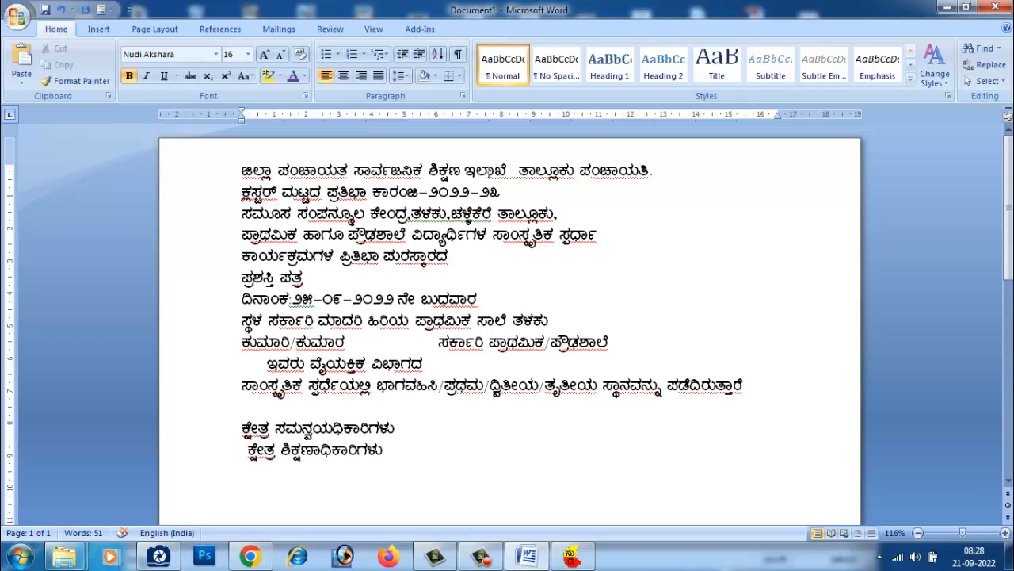
Set the font size of all the pasted Kannada text to 14.
{"action": "left_click_drag", "start_coordinate": [243, 170], "coordinate": [811, 483]}
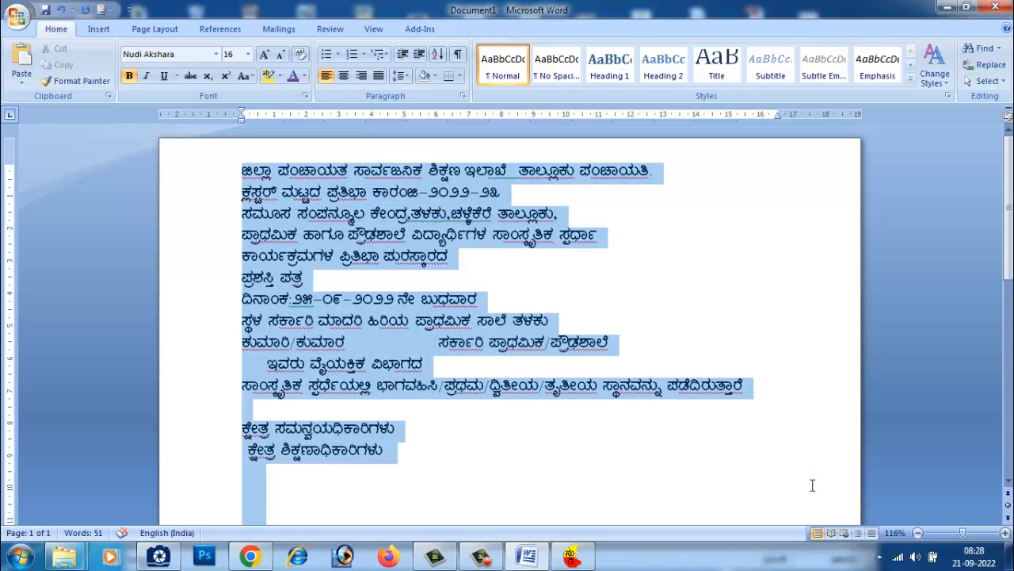
{"action": "left_click", "coordinate": [248, 54]}
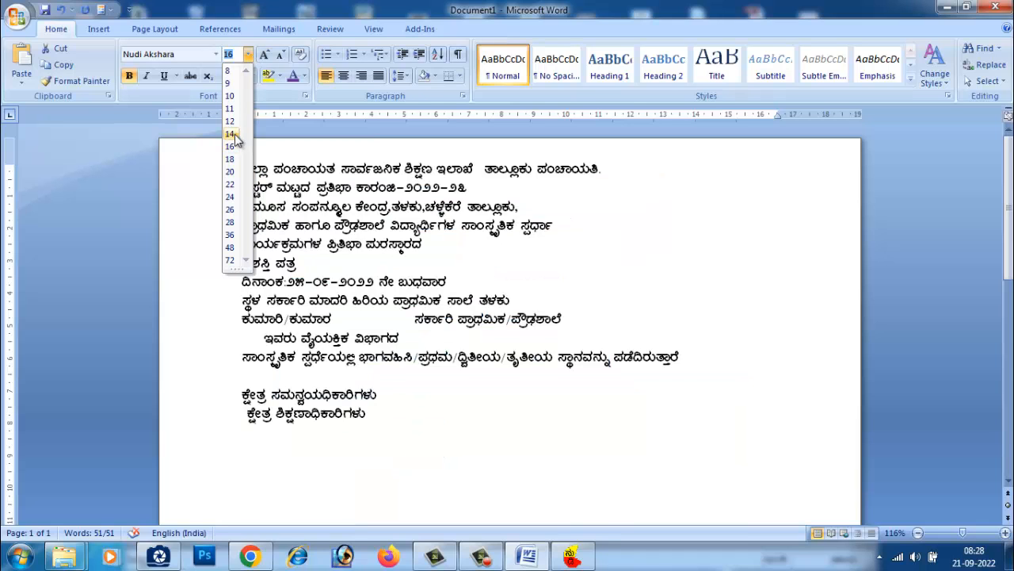
{"action": "left_click", "coordinate": [232, 134]}
Check the sample certificate image in ACDSee, return to Word and insert tab spacing after ಜಿಲ್ಲಾ ಪಂಚಾಯತ in the first line.
{"action": "left_click", "coordinate": [159, 556]}
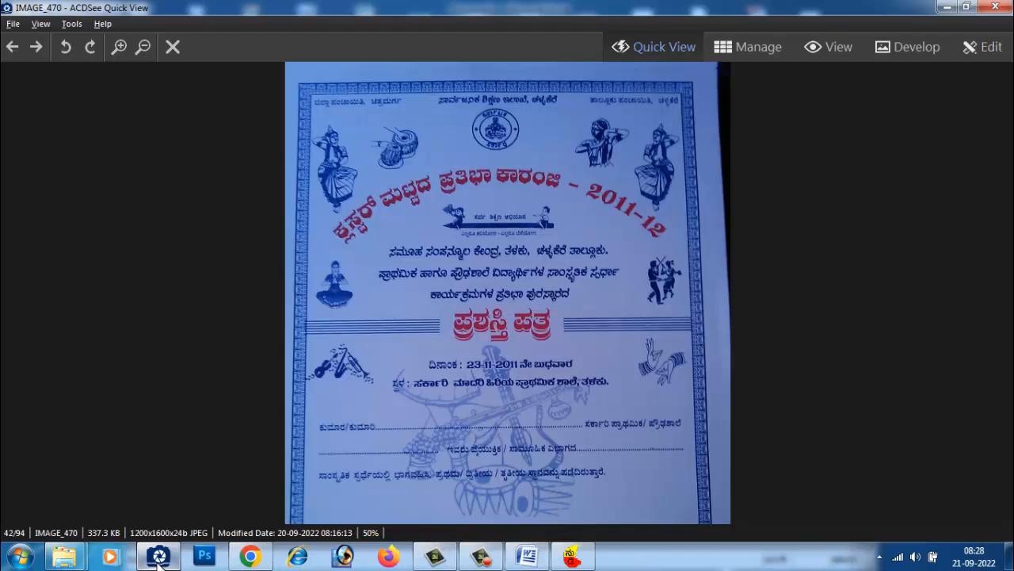
{"action": "left_click", "coordinate": [159, 560]}
{"action": "left_click", "coordinate": [587, 209]}
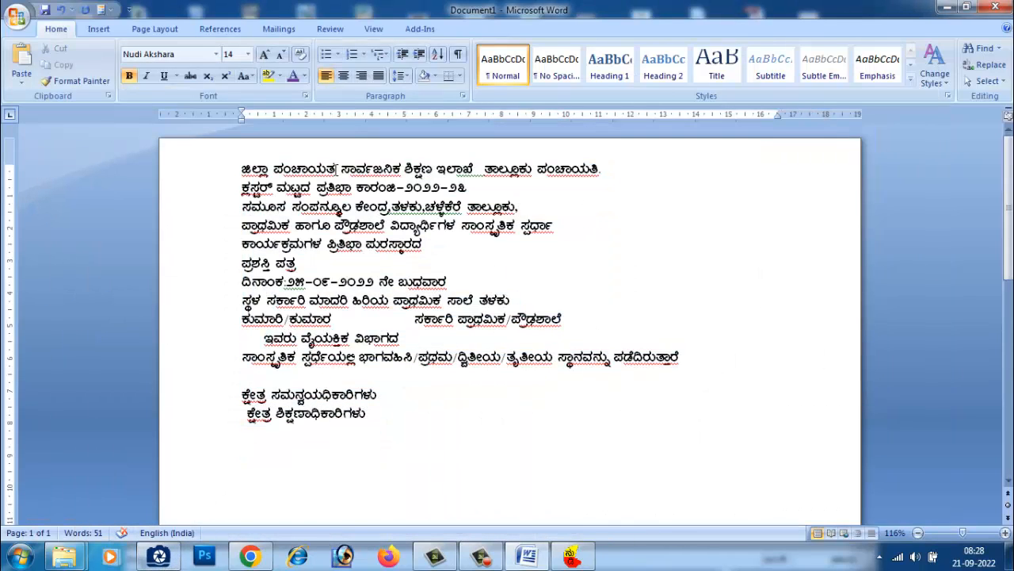
{"action": "key", "text": "Tab"}
{"action": "key", "text": "Tab"}
{"action": "key", "text": "Tab"}
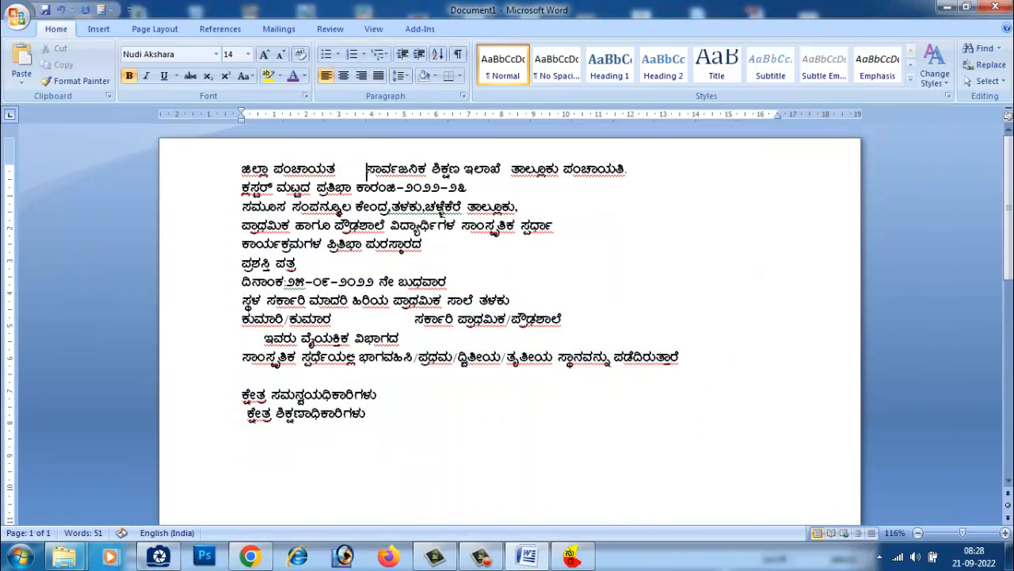
Insert tab spacing before ತಾಲ್ಲೂಕು ಪಂಚಾಯತಿ in the first line and narrow the gap before ಸಾರ್ವಜನಿಕ ಶಿಕ್ಷಣ ಇಲಾಖೆ.
{"action": "left_click", "coordinate": [598, 180]}
{"action": "key", "text": "Tab"}
{"action": "key", "text": "Tab"}
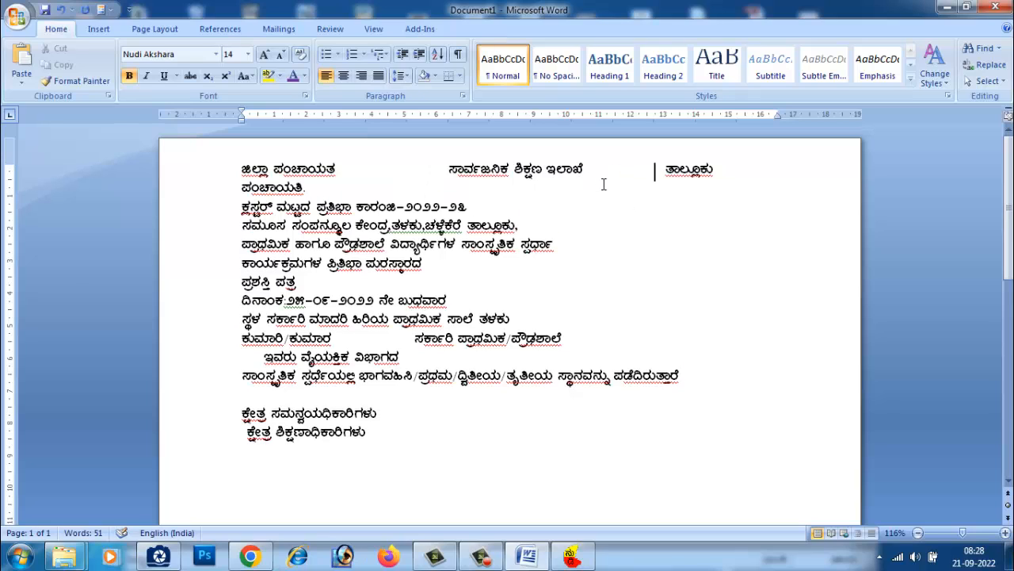
{"action": "key", "text": "BackSpace"}
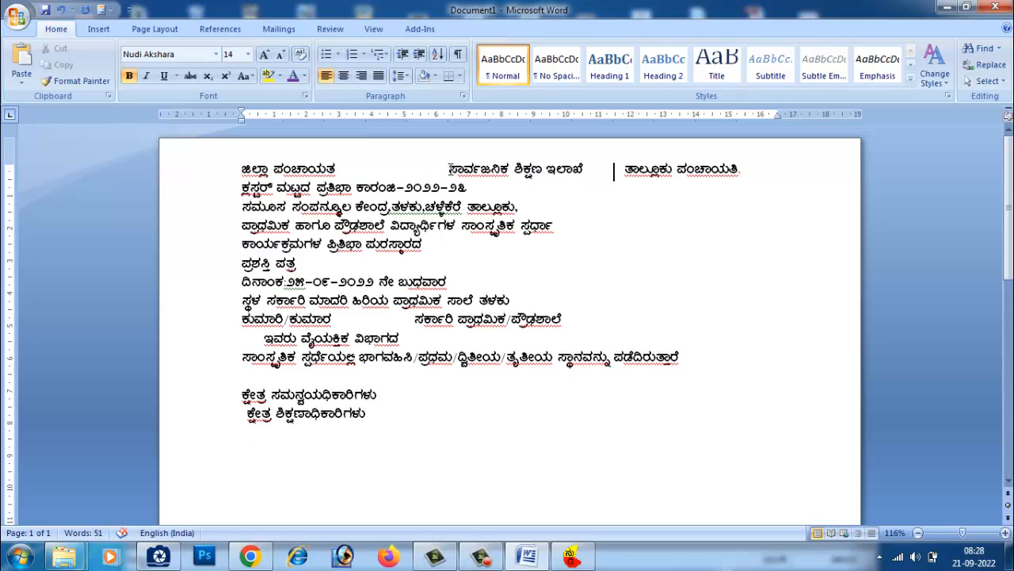
{"action": "key", "text": "BackSpace"}
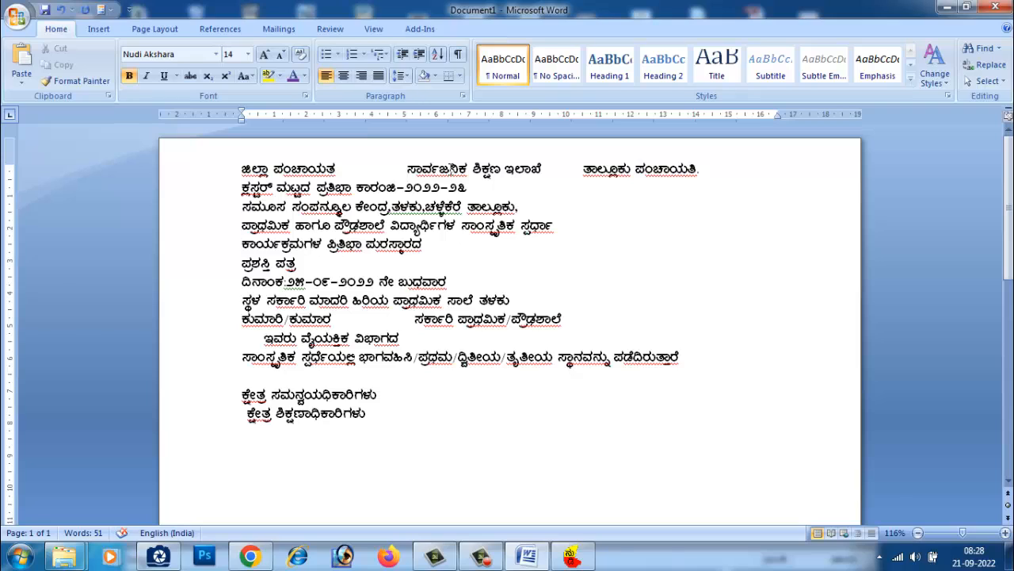
{"action": "key", "text": "Tab"}
{"action": "key", "text": "BackSpace"}
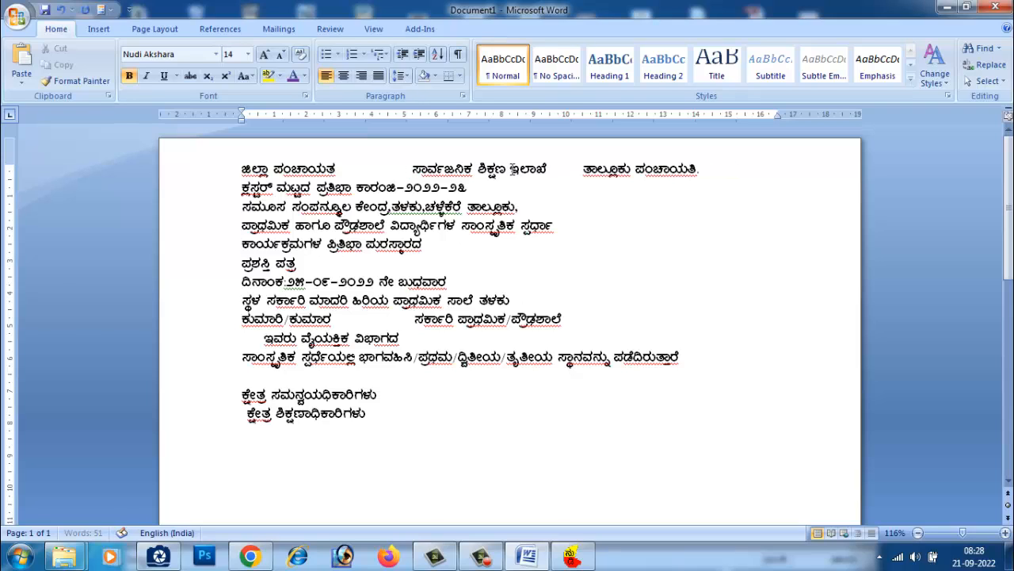
Fine-tune the gaps before ಸಾರ್ವಜನಿಕ and ತಾಲ್ಲೂಕು so the three headings spread across one line.
{"action": "left_click", "coordinate": [587, 170]}
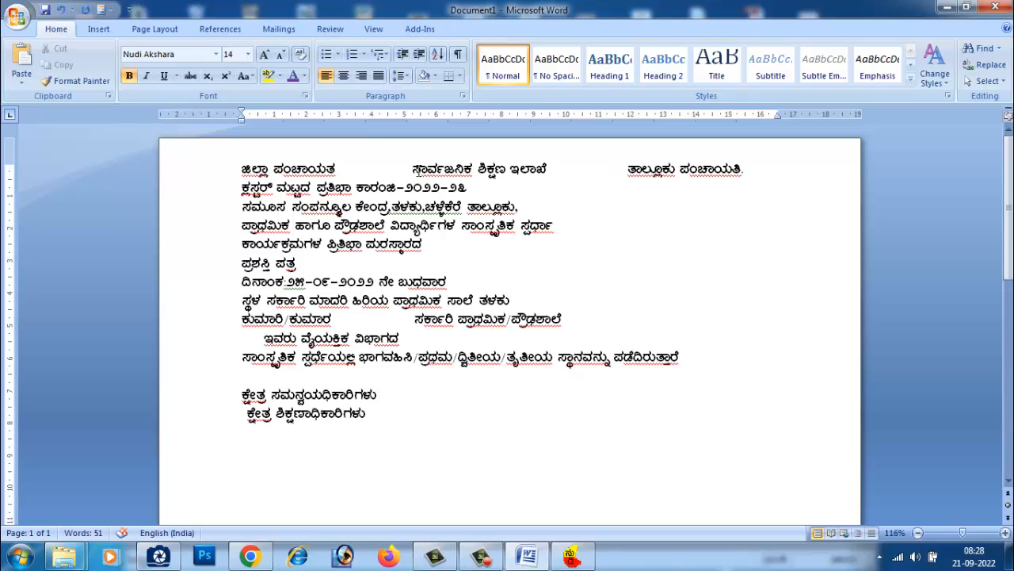
{"action": "left_click", "coordinate": [412, 170]}
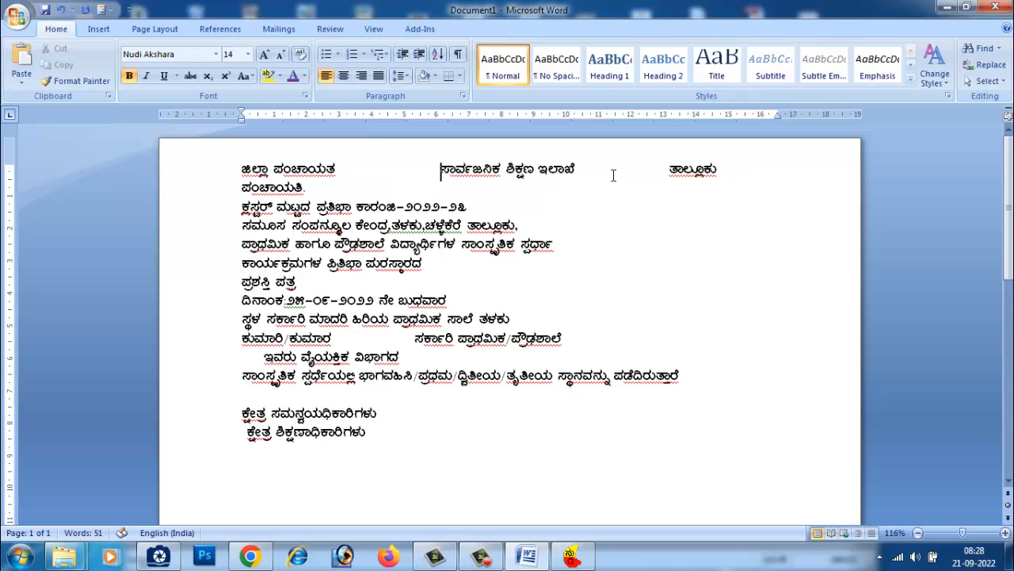
{"action": "left_click", "coordinate": [666, 170]}
{"action": "key", "text": "BackSpace"}
{"action": "key", "text": "BackSpace"}
{"action": "key", "text": "BackSpace"}
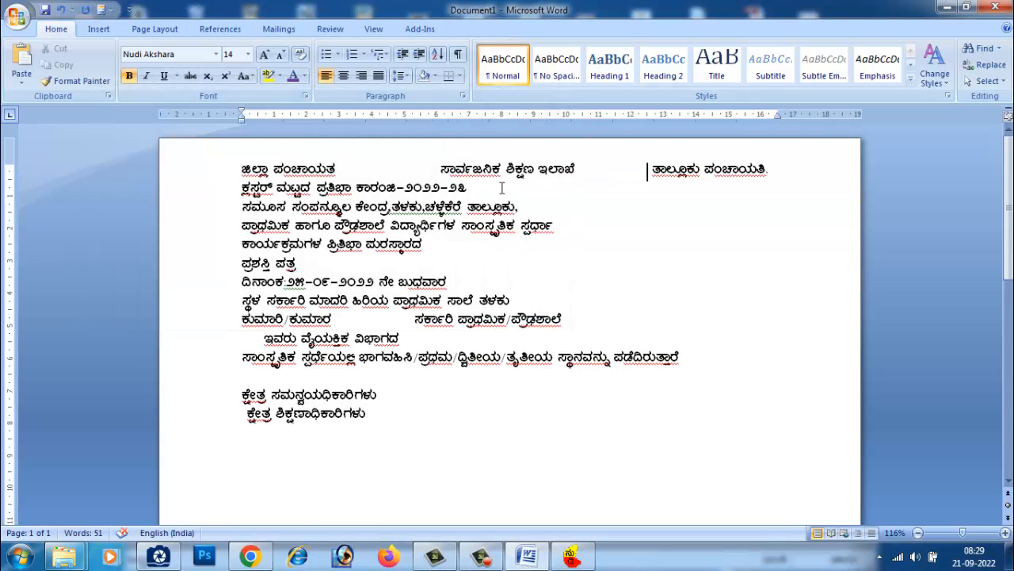
Apply the Nudi 01 e font to all the Kannada text in the document.
{"action": "left_click_drag", "start_coordinate": [502, 187], "coordinate": [195, 188]}
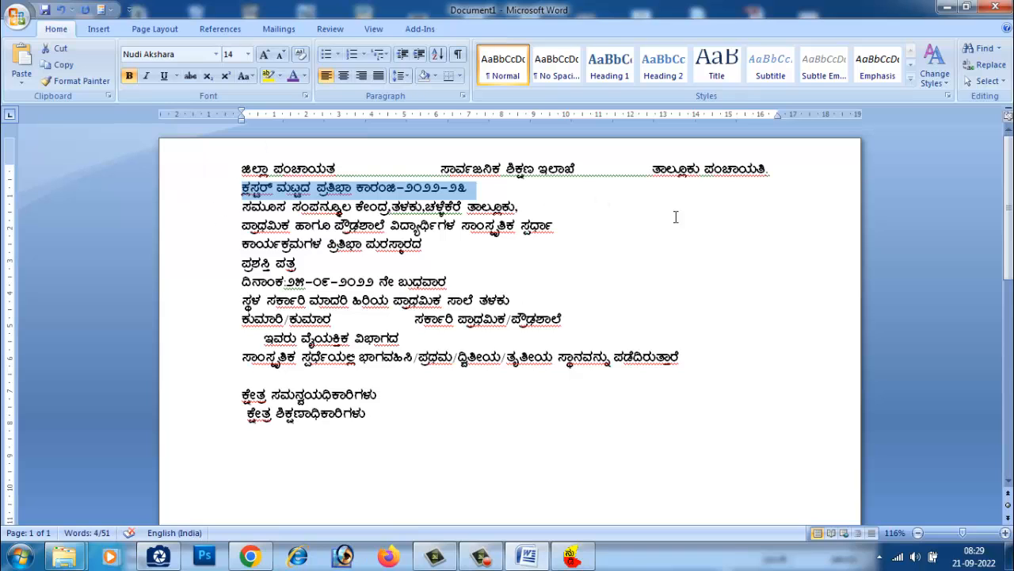
{"action": "left_click_drag", "start_coordinate": [400, 428], "coordinate": [230, 162]}
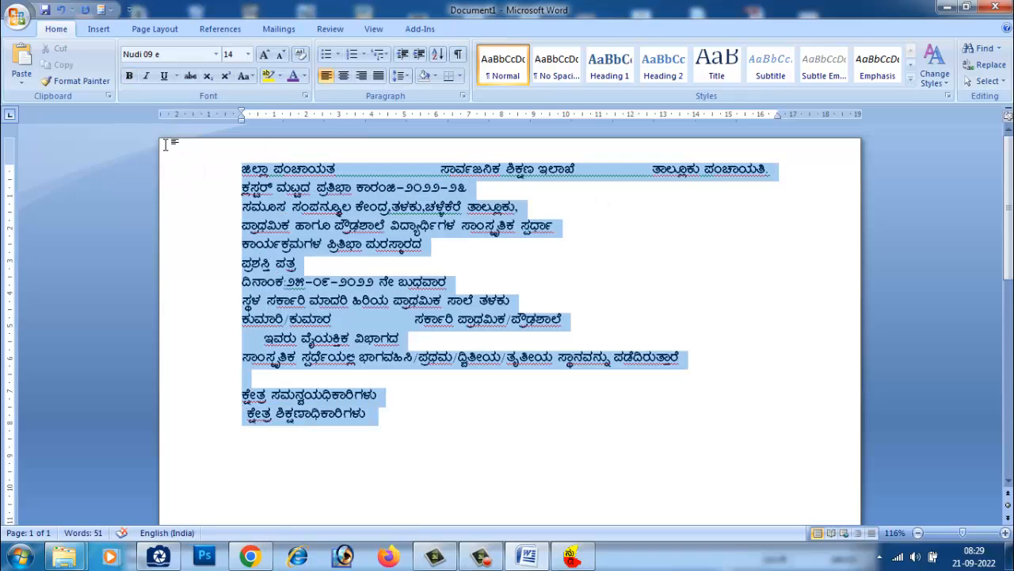
{"action": "left_click", "coordinate": [217, 54]}
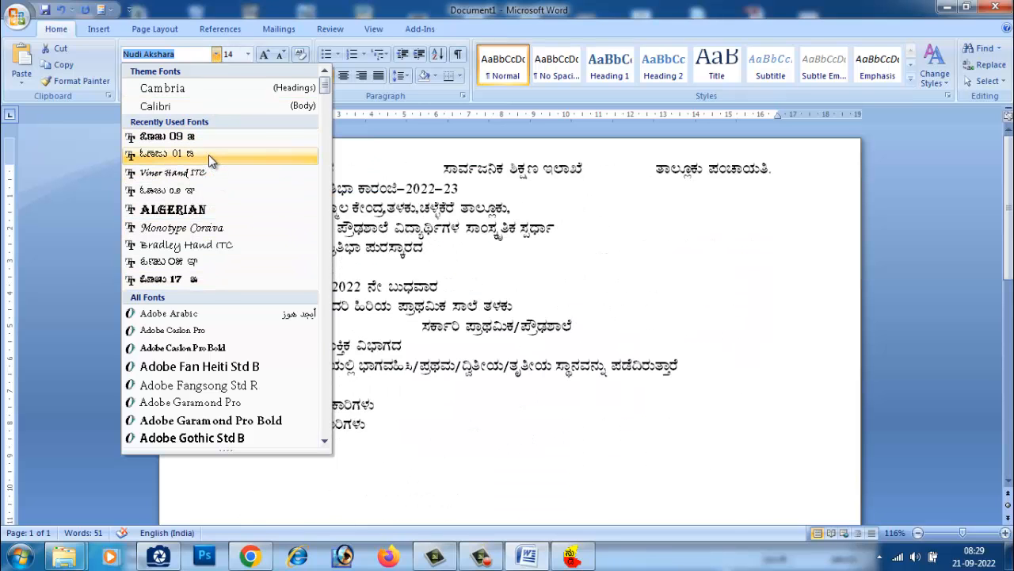
{"action": "left_click", "coordinate": [208, 154]}
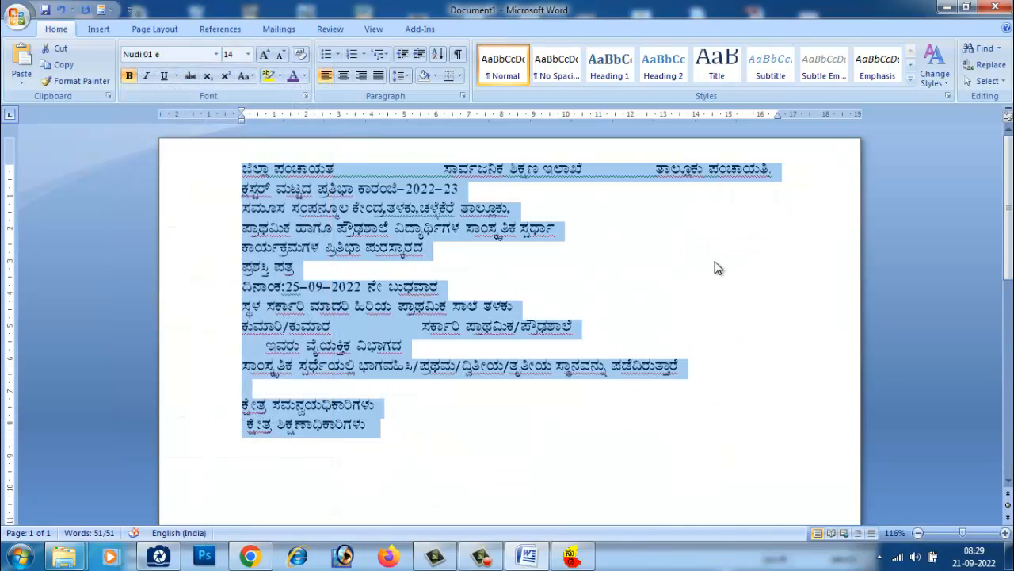
{"action": "left_click", "coordinate": [715, 247]}
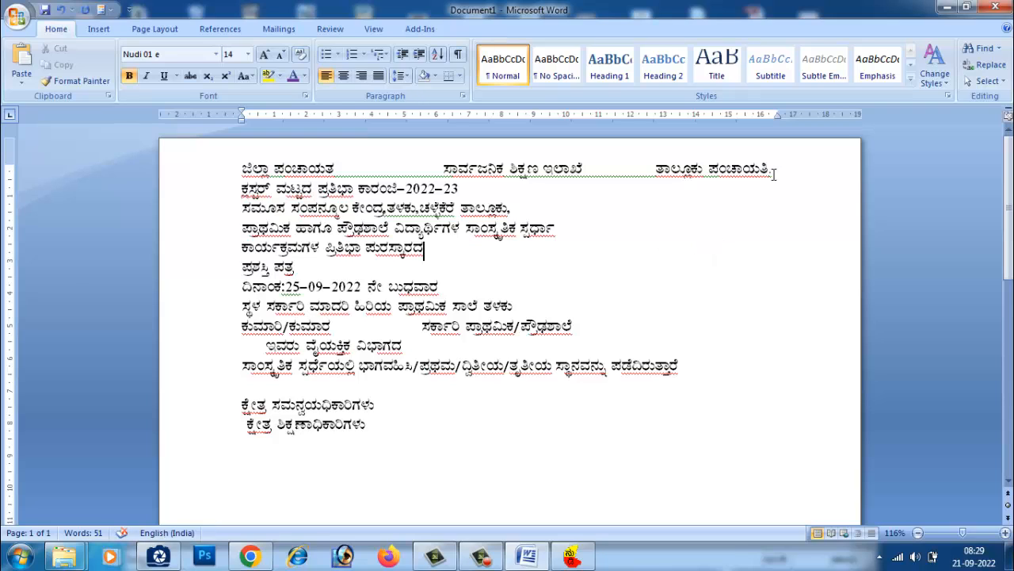
Cut the line ಕ್ಲಸ್ಟರ್ ಮಟ್ಟದ ಪ್ರತಿಭಾ ಕಾರಂಜಿ-2022-23 and add blank lines below the first line in its place.
{"action": "key", "text": "Return"}
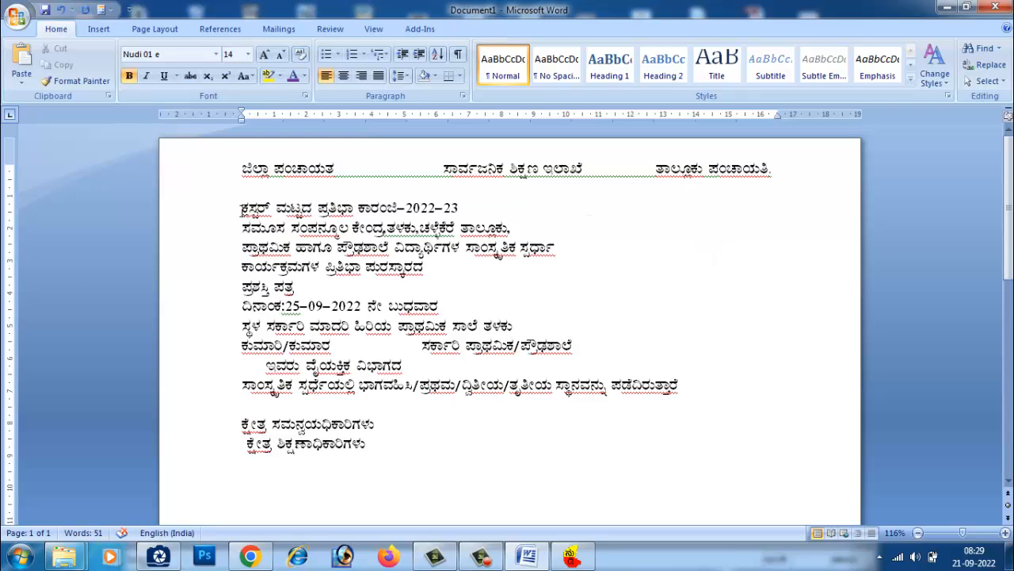
{"action": "left_click_drag", "start_coordinate": [242, 207], "coordinate": [469, 207]}
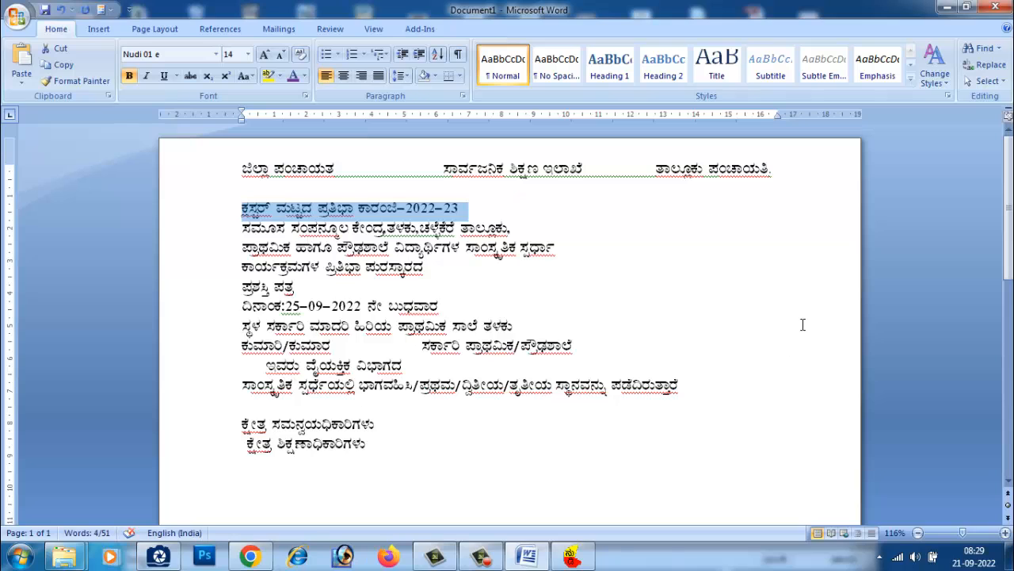
{"action": "key", "text": "Delete"}
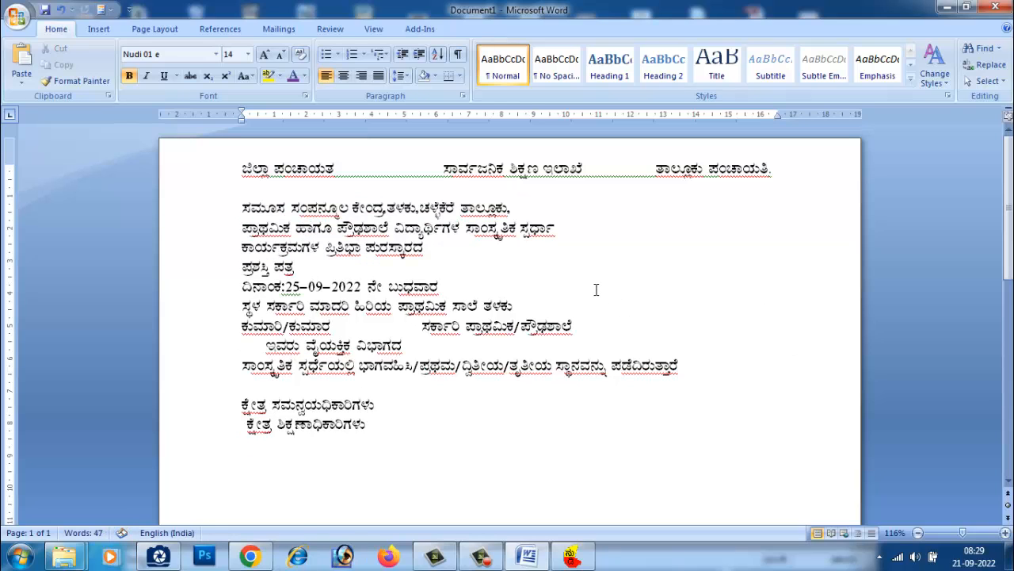
{"action": "key", "text": "Return"}
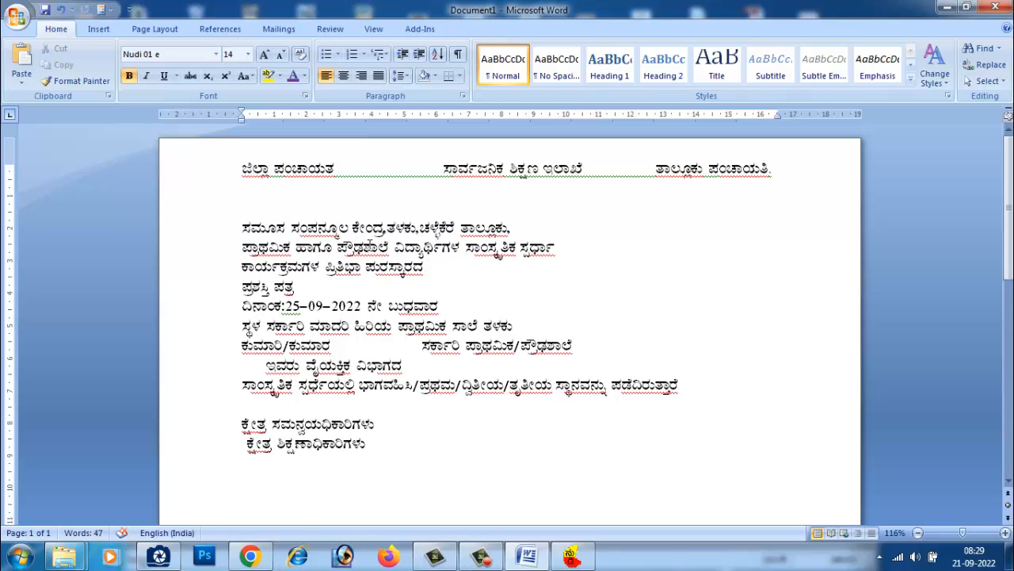
Start a WordArt in the arched outline style from the first row with the text ಕ್ಲಸ್ಟರ್ ಮಟ್ಟದ ಪ್ರತಿಭಾ ಕಾರಂಜಿ-2022-23.
{"action": "left_click", "coordinate": [99, 29]}
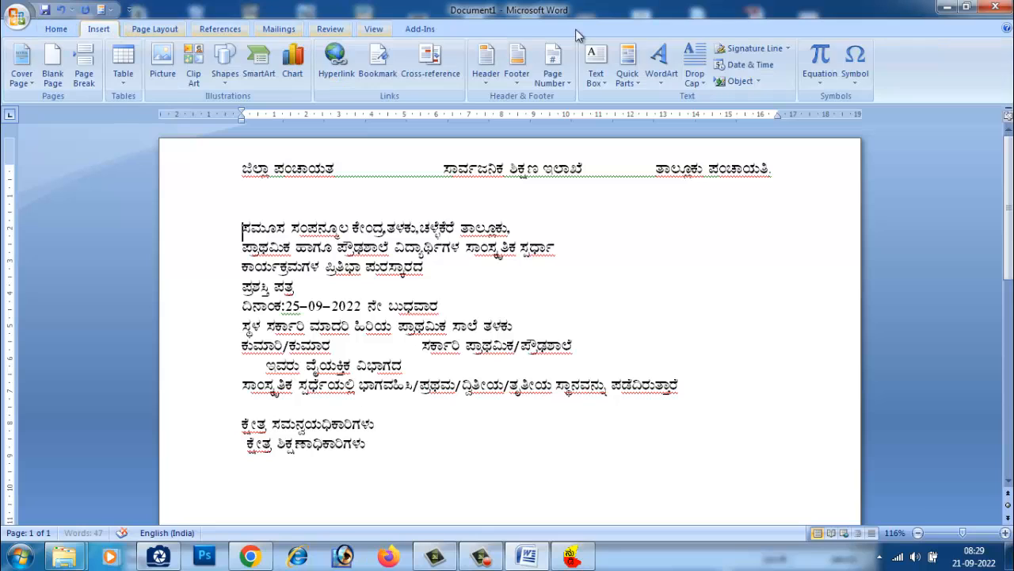
{"action": "left_click", "coordinate": [661, 62]}
{"action": "left_click", "coordinate": [773, 112]}
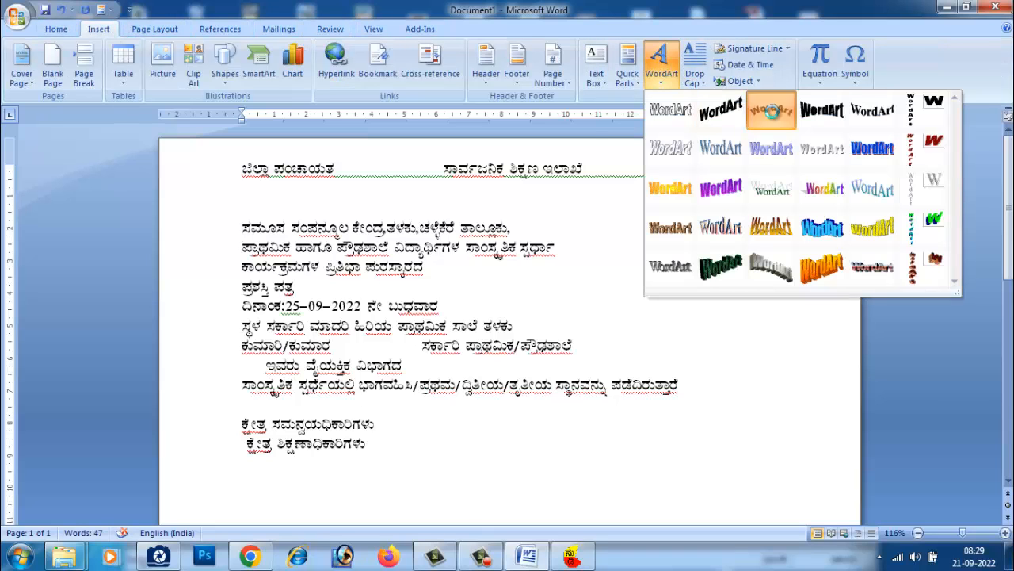
{"action": "type", "text": "PÀè¸ÀÖgï ªÀÄlÖzÀ ¥Àæw¨sÁ PÁgÀAf-2022-23"}
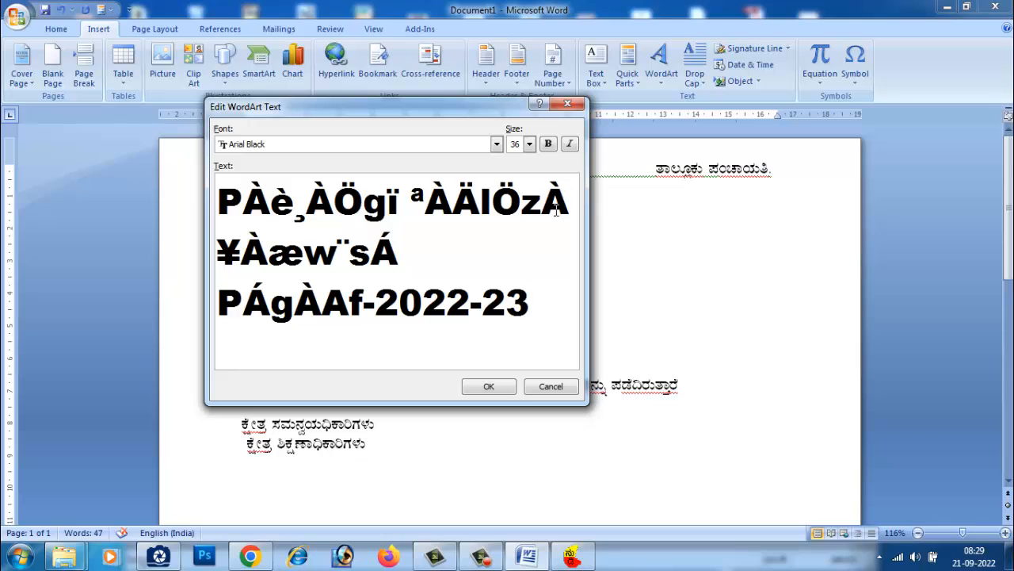
Try the fonts Nudi Akshar-01, Nudi Akshar, Nudi 28 k and Nudi 28 e on the WordArt text.
{"action": "left_click_drag", "start_coordinate": [529, 305], "coordinate": [158, 182]}
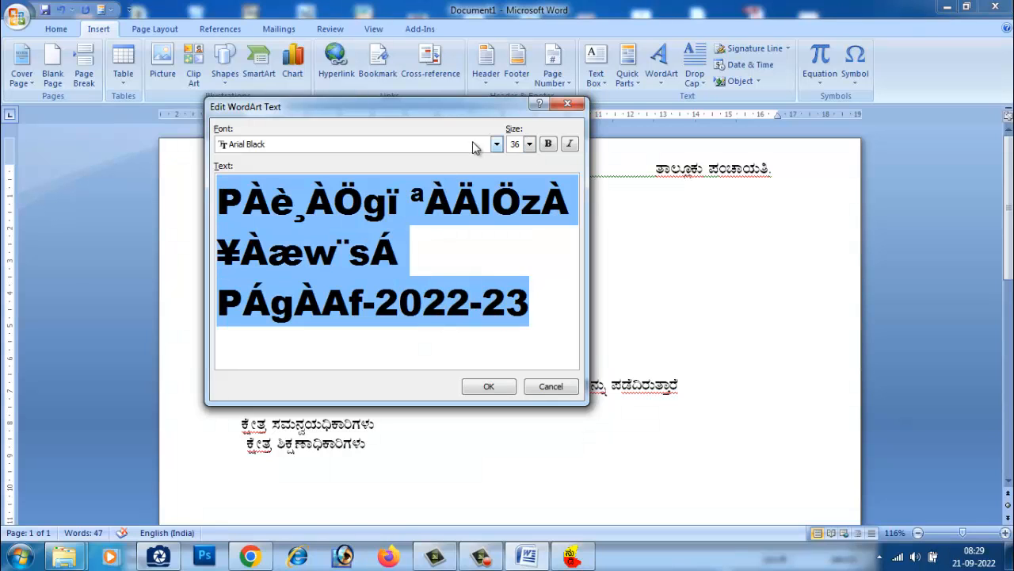
{"action": "left_click", "coordinate": [497, 145]}
{"action": "left_click_drag", "start_coordinate": [497, 180], "coordinate": [499, 199]}
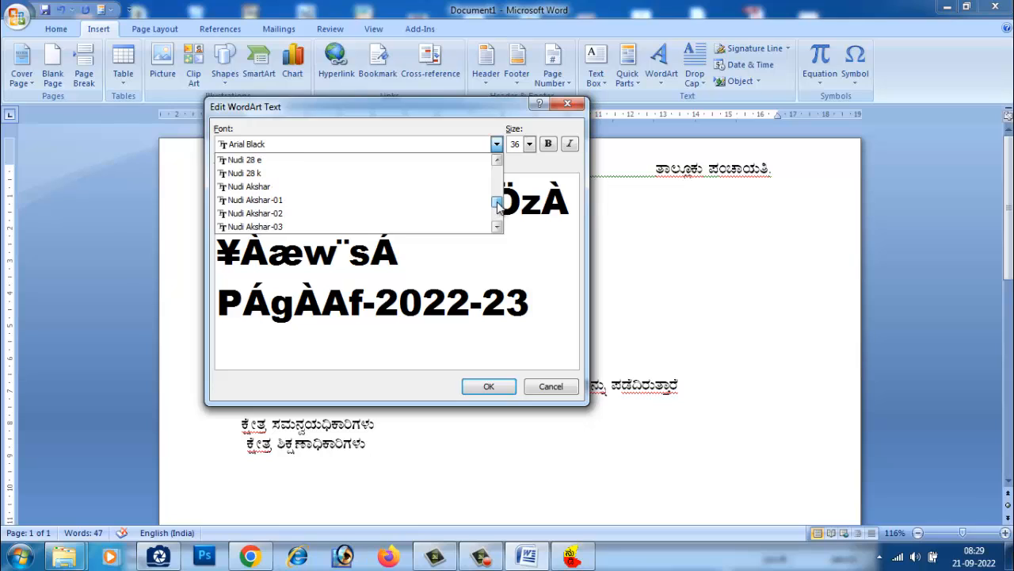
{"action": "left_click", "coordinate": [345, 205]}
{"action": "left_click", "coordinate": [497, 144]}
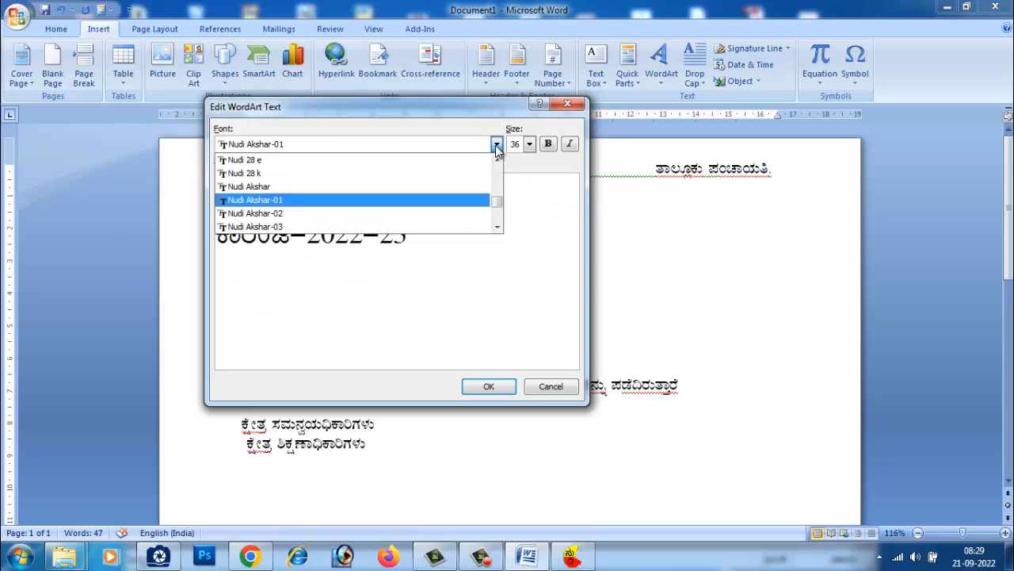
{"action": "left_click", "coordinate": [400, 186]}
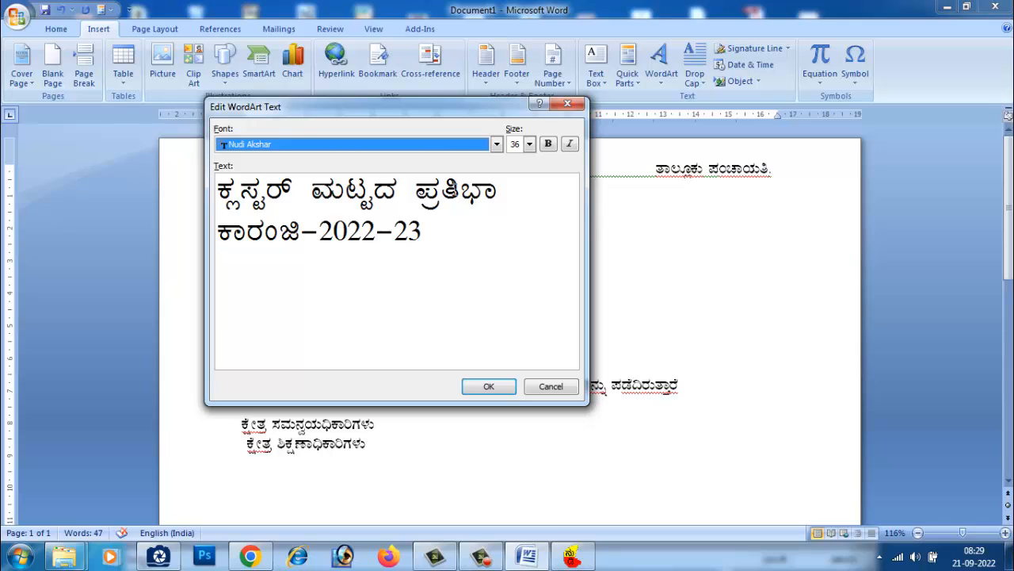
{"action": "left_click", "coordinate": [497, 144]}
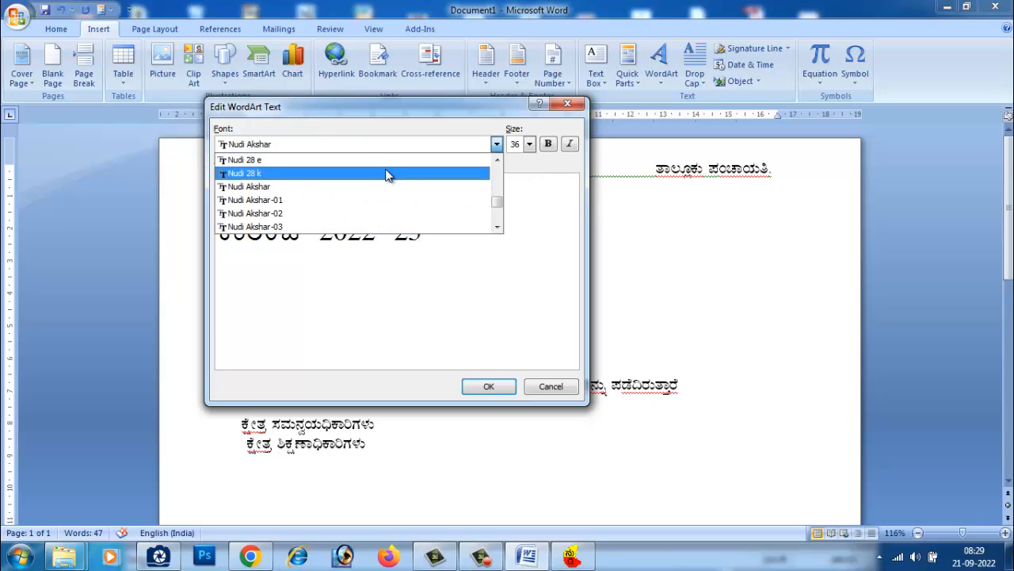
{"action": "left_click", "coordinate": [396, 174]}
{"action": "left_click", "coordinate": [497, 144]}
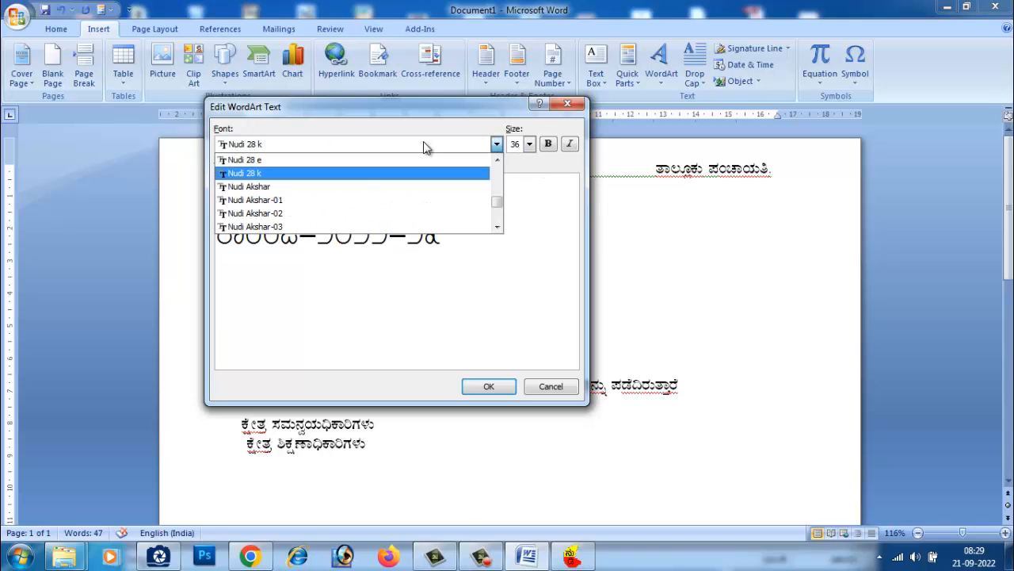
{"action": "left_click", "coordinate": [365, 157]}
Set the WordArt text to bold Nudi Akshar-02 and insert it into the document.
{"action": "left_click", "coordinate": [497, 144]}
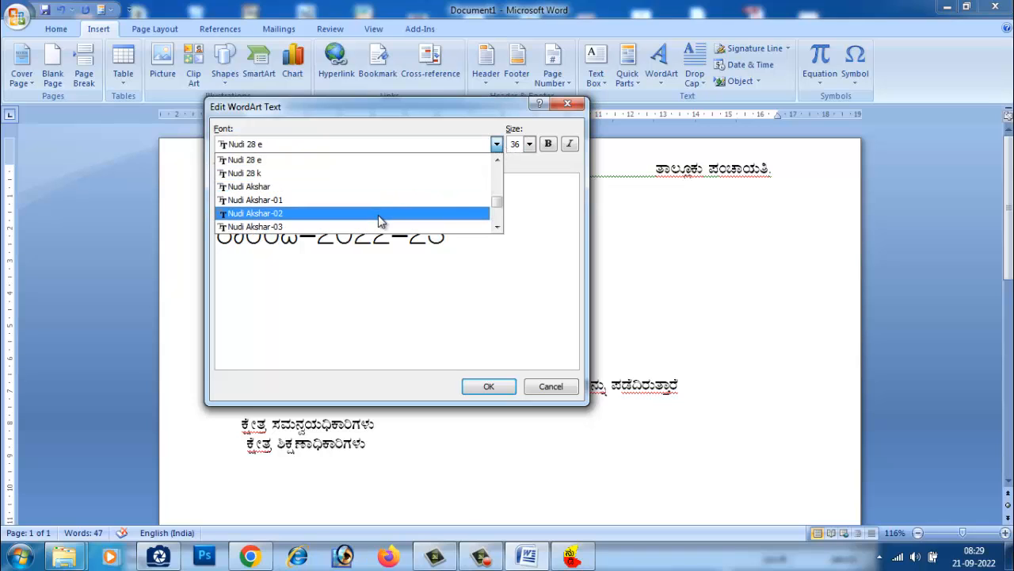
{"action": "left_click", "coordinate": [384, 209]}
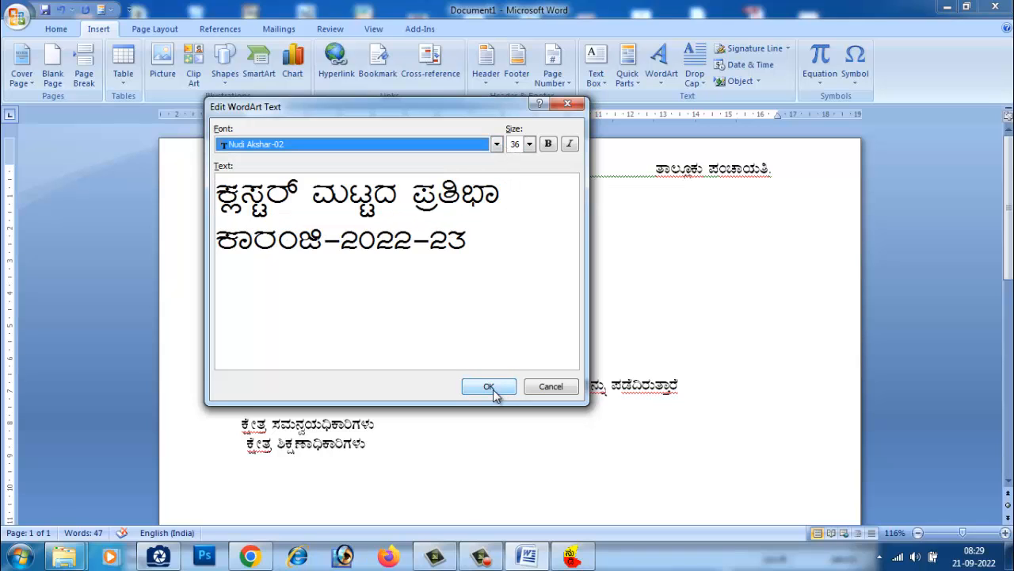
{"action": "left_click", "coordinate": [549, 145]}
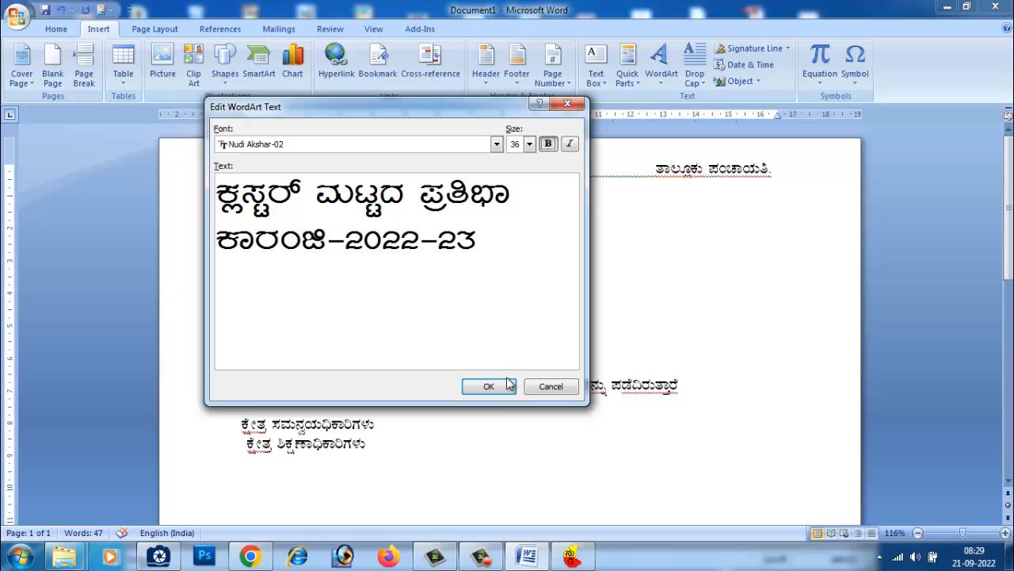
{"action": "left_click", "coordinate": [489, 387]}
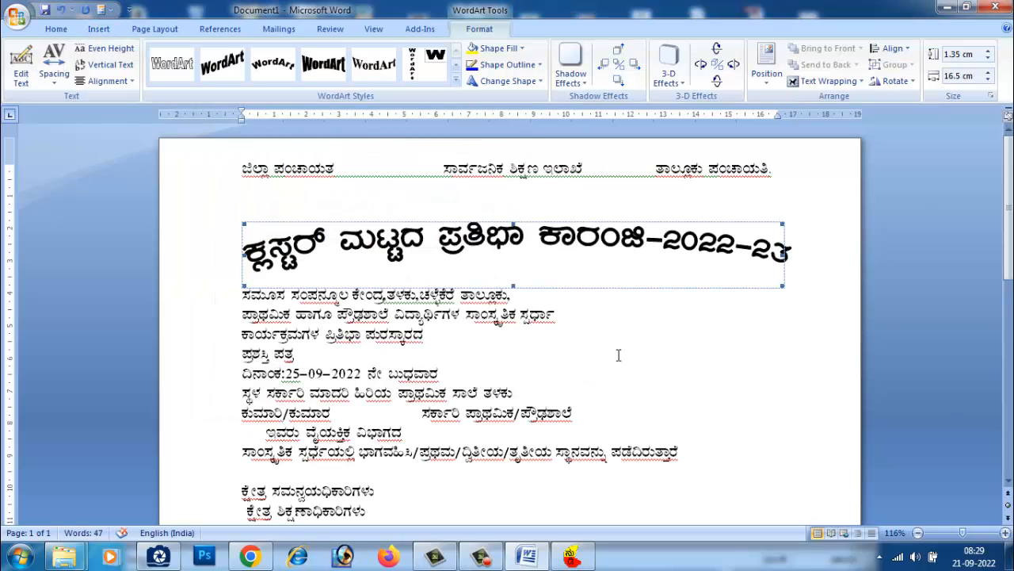
Set the WordArt's text wrapping to In Front of Text and move it up beneath the first line.
{"action": "left_click", "coordinate": [832, 81]}
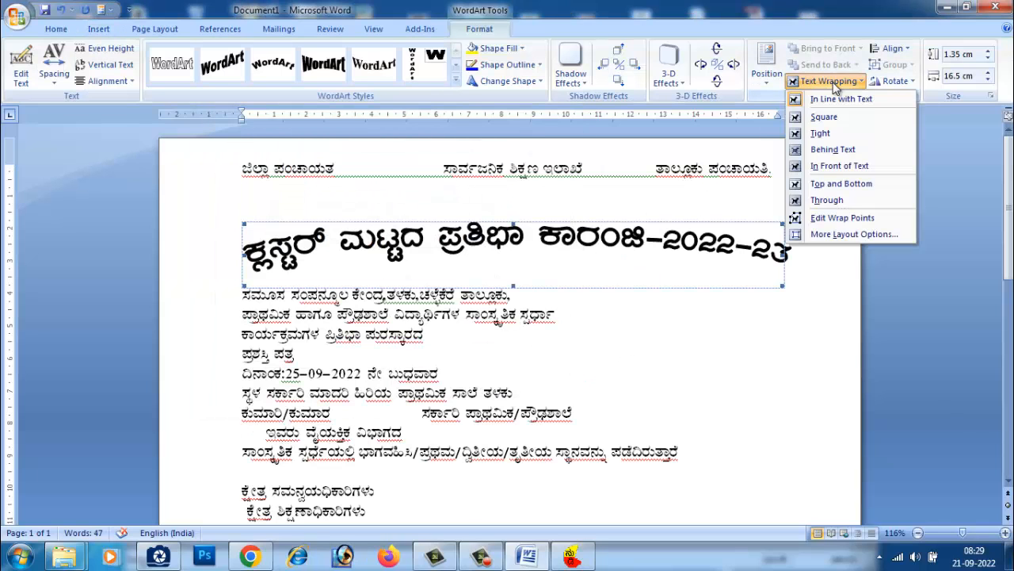
{"action": "left_click", "coordinate": [839, 166]}
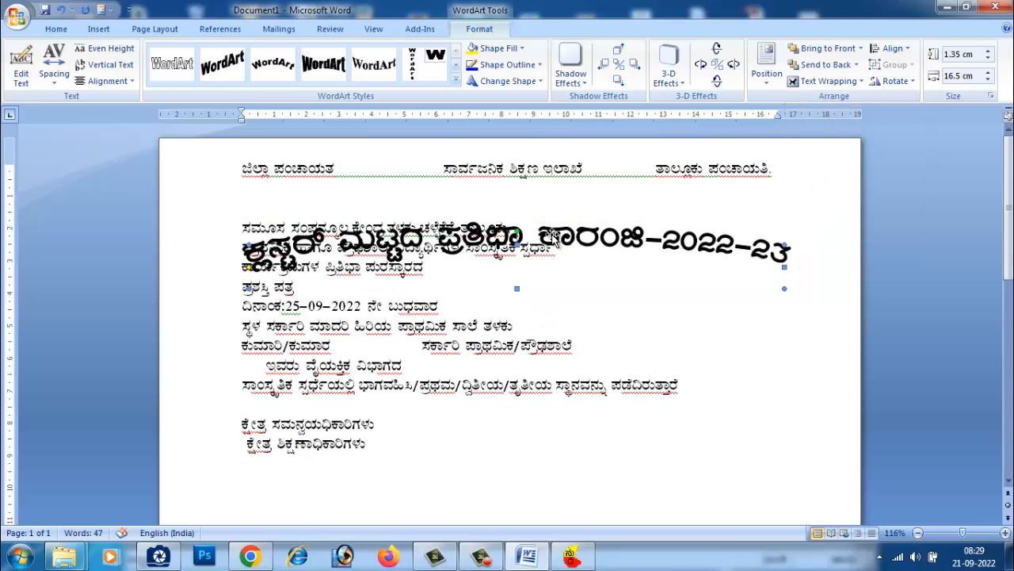
{"action": "left_click_drag", "start_coordinate": [545, 194], "coordinate": [545, 195]}
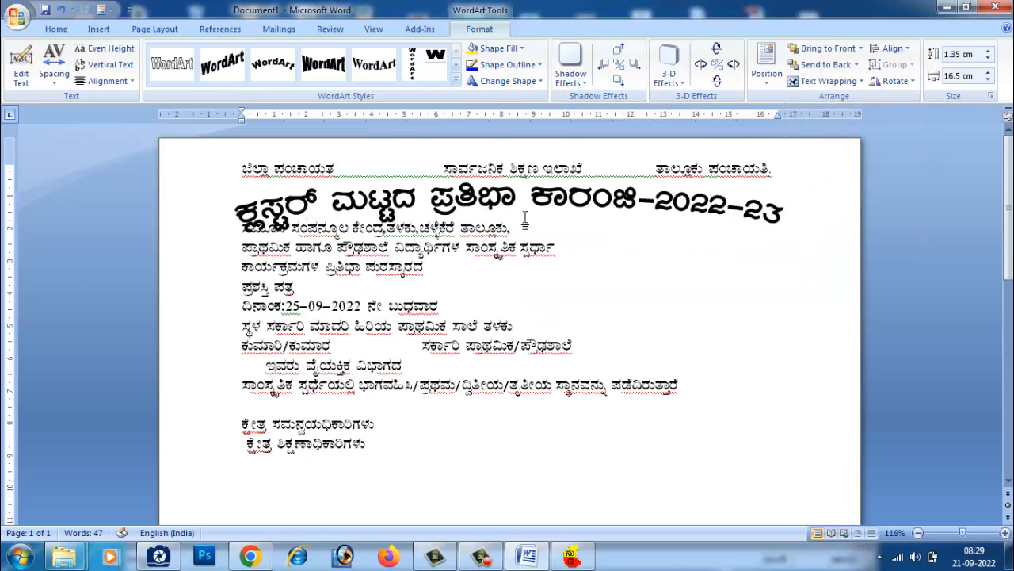
Move the WordArt down out of the way and add six blank lines above the line starting with ಸಮೂಸ.
{"action": "left_click", "coordinate": [240, 234]}
{"action": "left_click", "coordinate": [242, 230]}
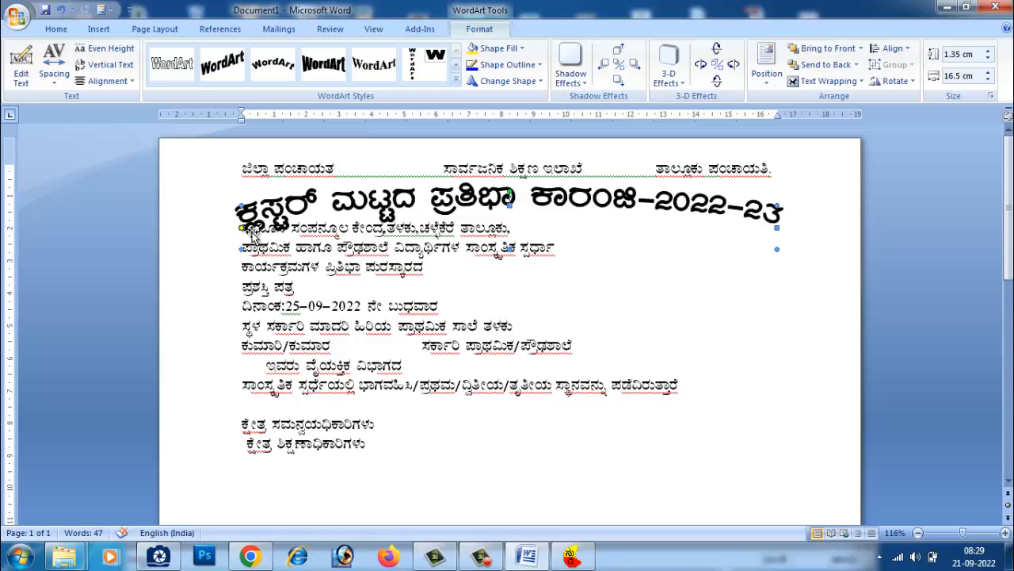
{"action": "left_click_drag", "start_coordinate": [311, 204], "coordinate": [323, 314]}
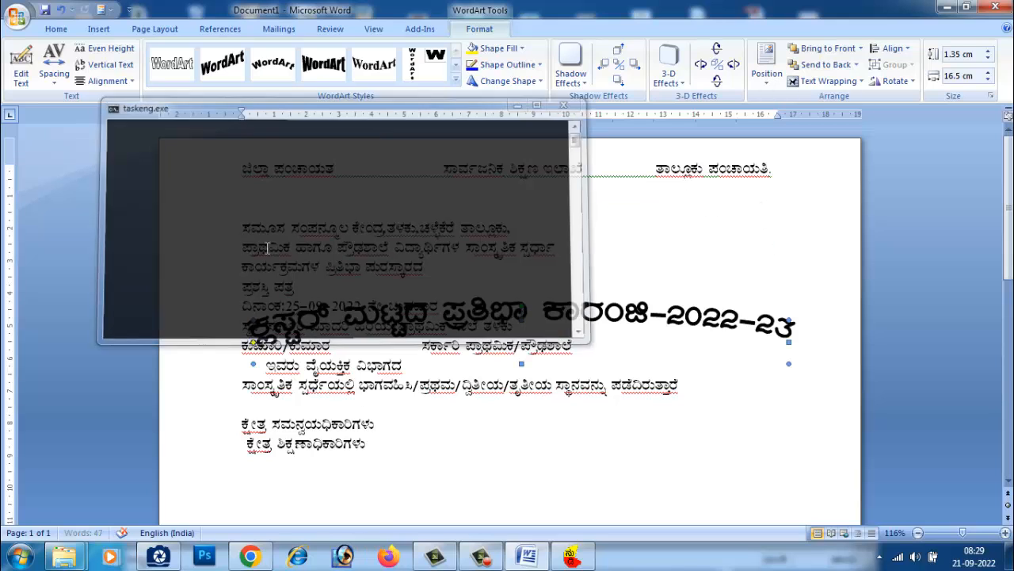
{"action": "left_click", "coordinate": [244, 228]}
{"action": "key", "text": "Return"}
{"action": "key", "text": "Return"}
{"action": "key", "text": "Return"}
{"action": "key", "text": "Return"}
{"action": "key", "text": "Return"}
{"action": "key", "text": "Return"}
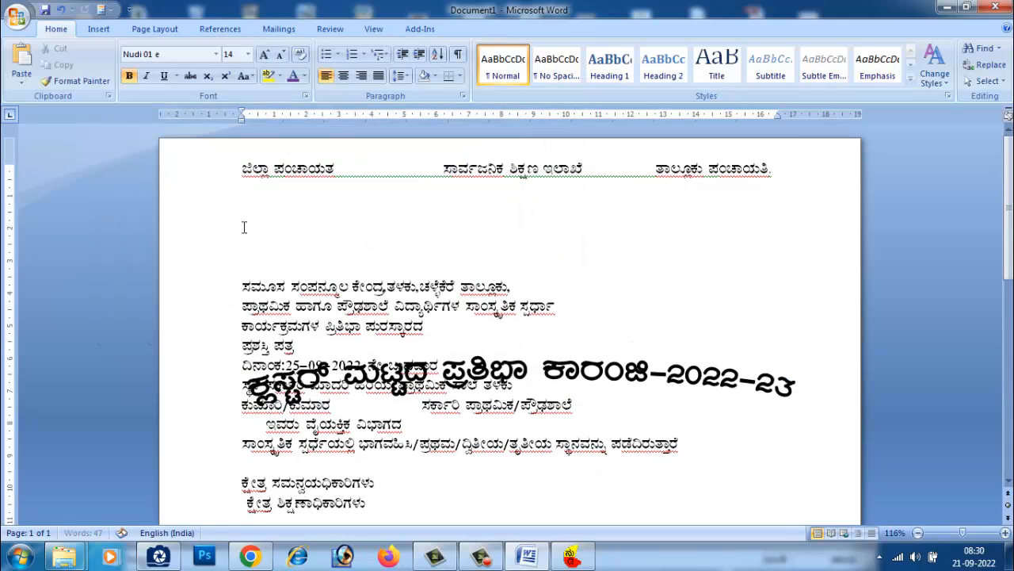
Move the WordArt title into the blank space below the first line and stretch it taller into a wide arch.
{"action": "left_click_drag", "start_coordinate": [532, 276], "coordinate": [500, 248]}
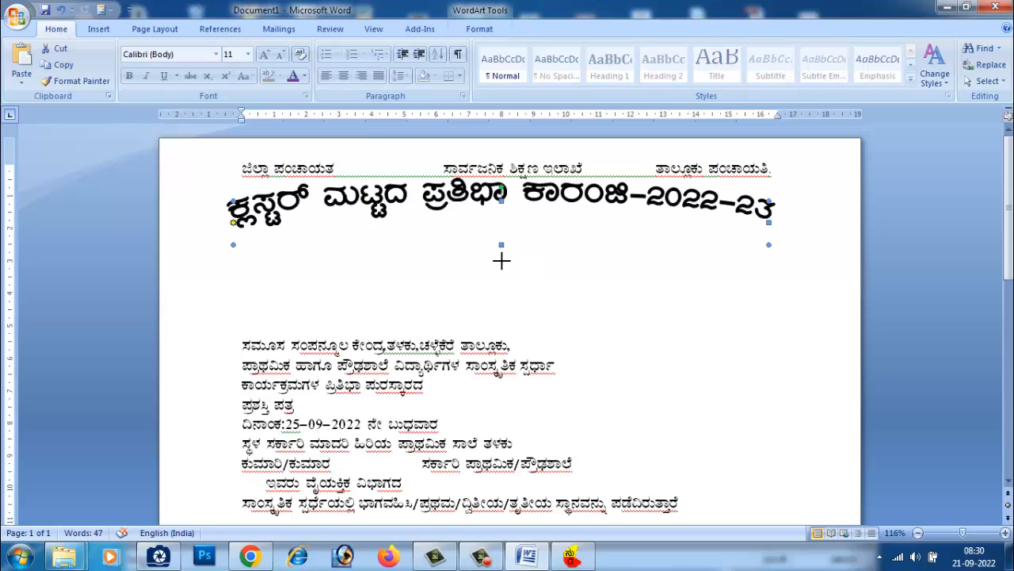
{"action": "left_click_drag", "start_coordinate": [500, 393], "coordinate": [501, 437]}
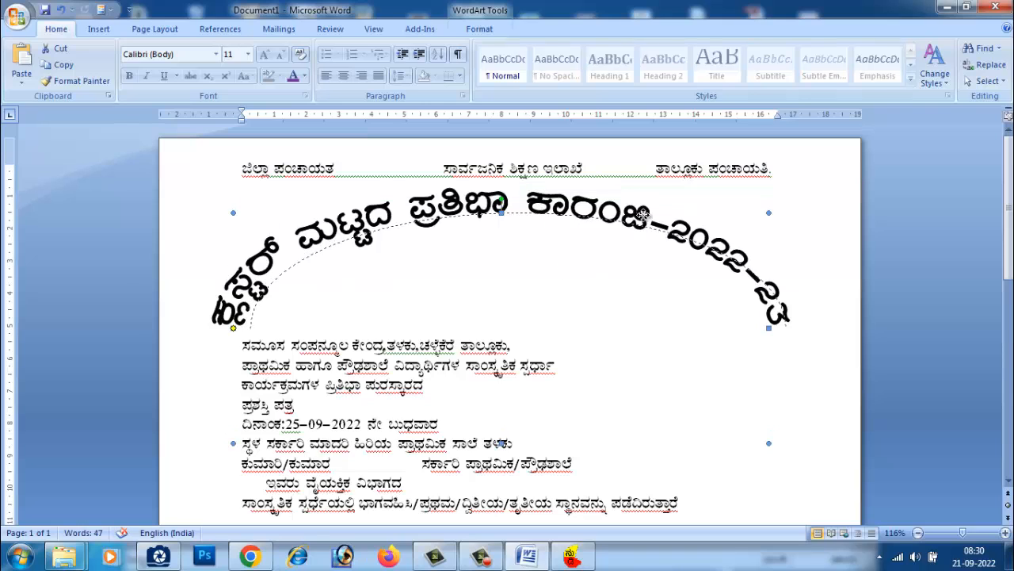
{"action": "left_click_drag", "start_coordinate": [643, 214], "coordinate": [645, 215]}
{"action": "left_click", "coordinate": [604, 257]}
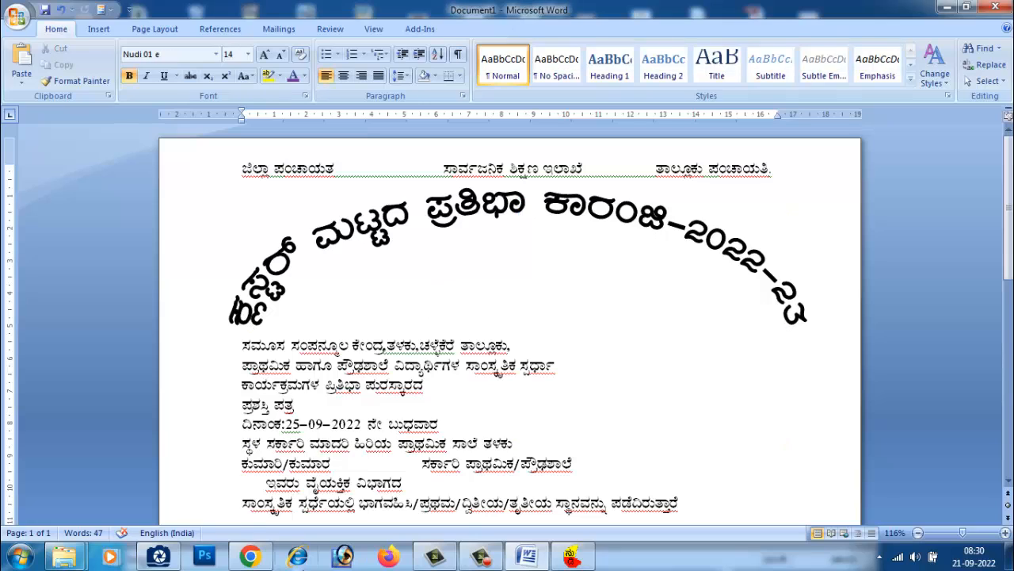
Switch to ACDSee Quick View to check the layout of the sample certificate IMAGE_470, and return to the Word document.
{"action": "left_click", "coordinate": [167, 557]}
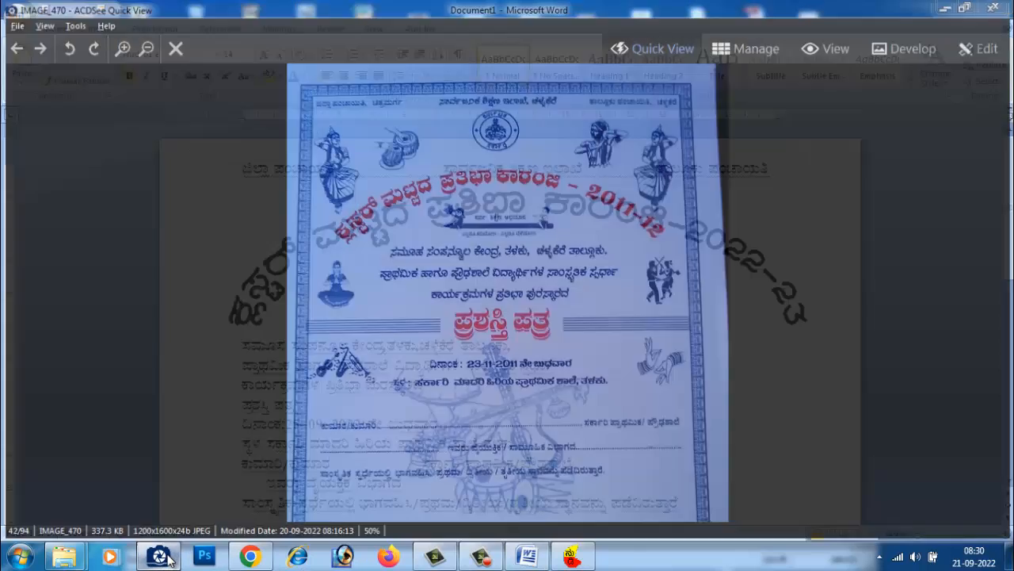
{"action": "left_click", "coordinate": [168, 561]}
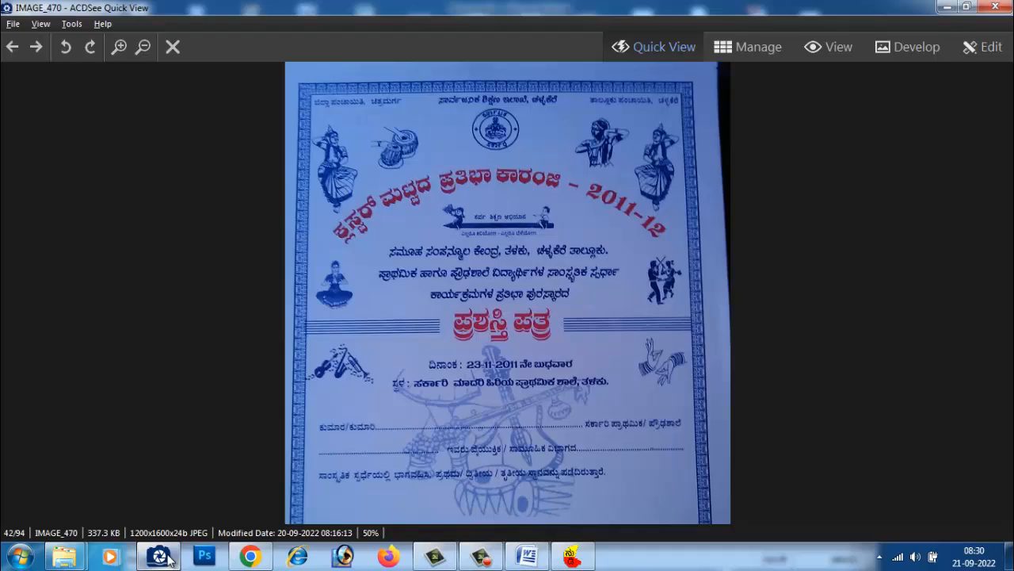
{"action": "left_click", "coordinate": [166, 557]}
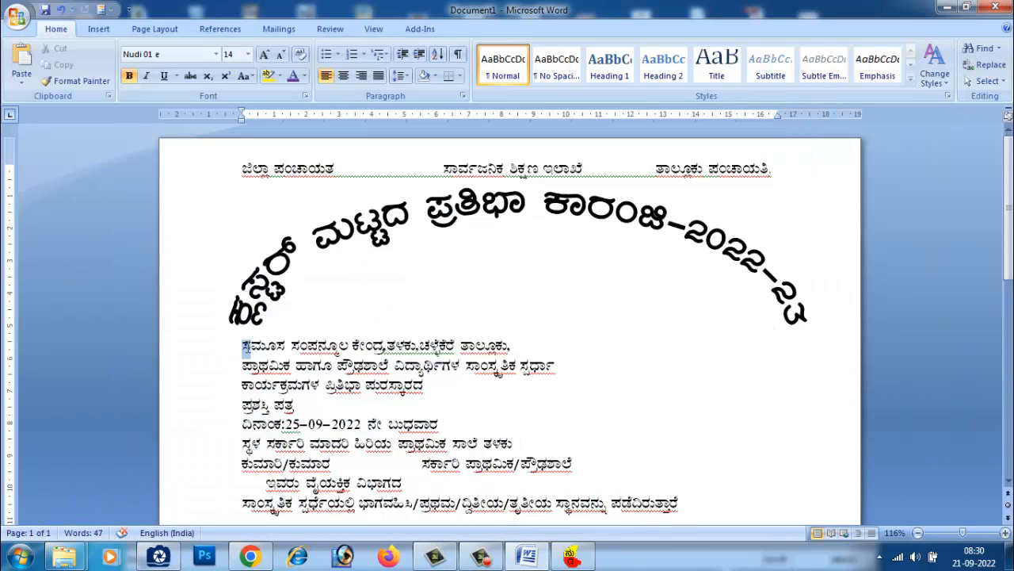
Remove one blank line above the line starting with ಸಮೂಸ and centre that line and the two lines below it.
{"action": "left_click", "coordinate": [243, 349]}
{"action": "key", "text": "BackSpace"}
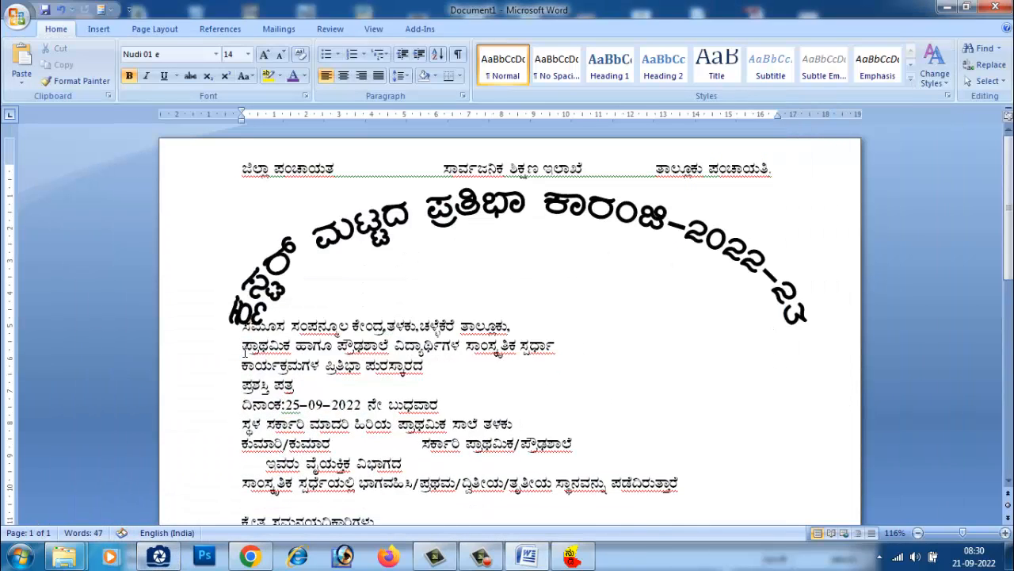
{"action": "left_click", "coordinate": [343, 75]}
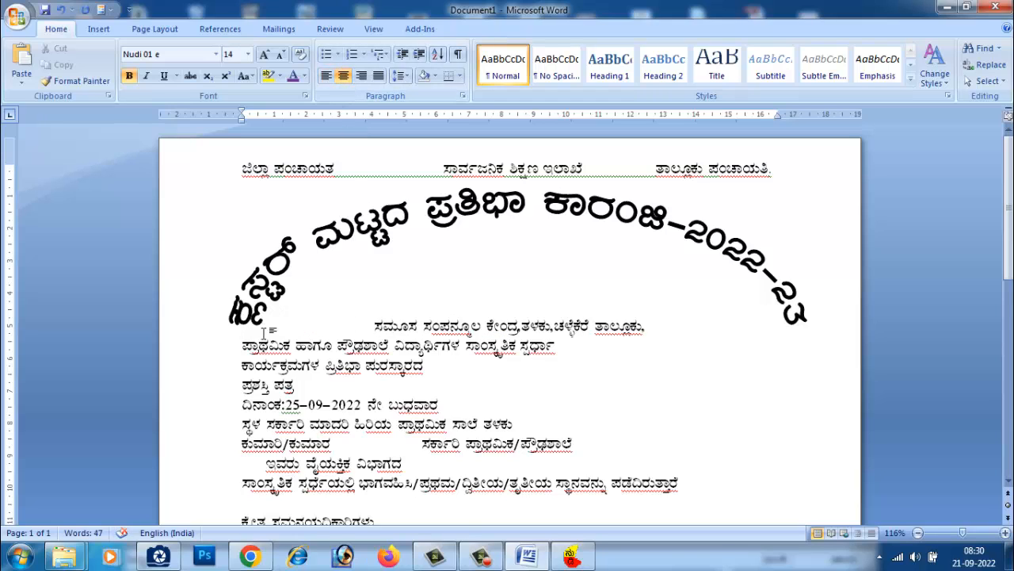
{"action": "left_click_drag", "start_coordinate": [239, 346], "coordinate": [427, 368]}
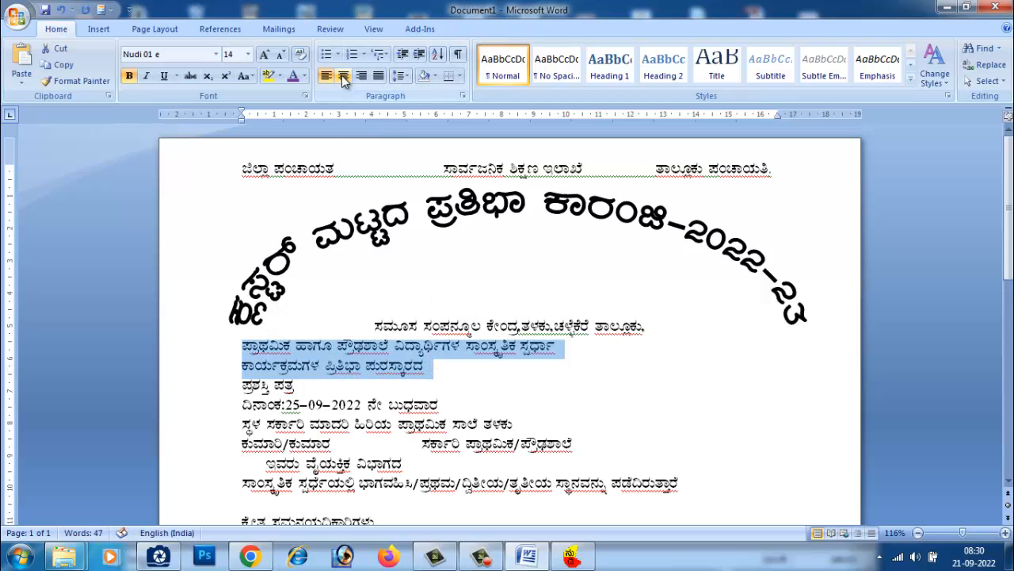
{"action": "key", "text": "ctrl+e"}
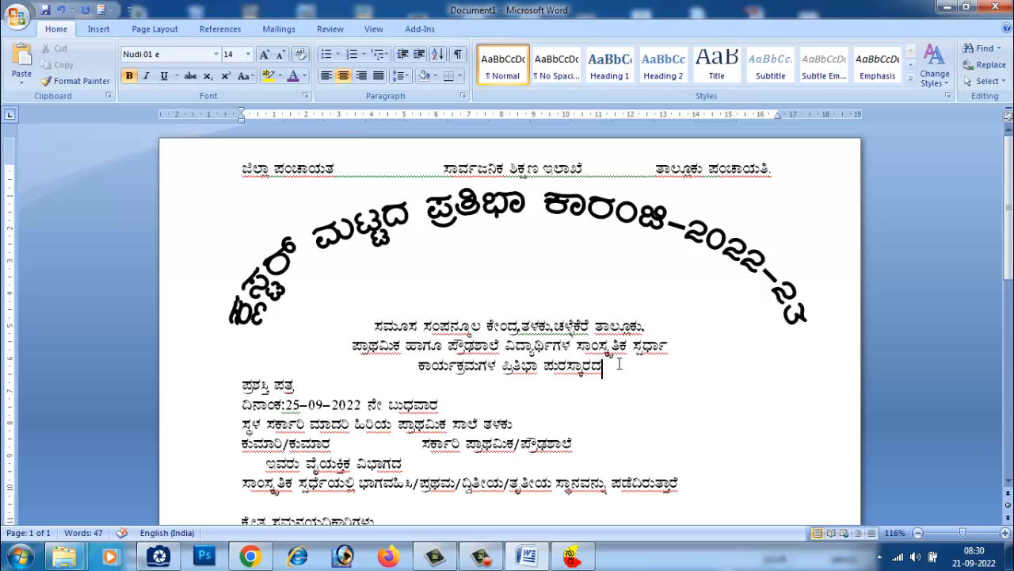
Stretch the WordArt arch slightly taller and narrow it to fit between the page margins.
{"action": "left_click", "coordinate": [553, 203]}
{"action": "left_click_drag", "start_coordinate": [520, 439], "coordinate": [533, 485]}
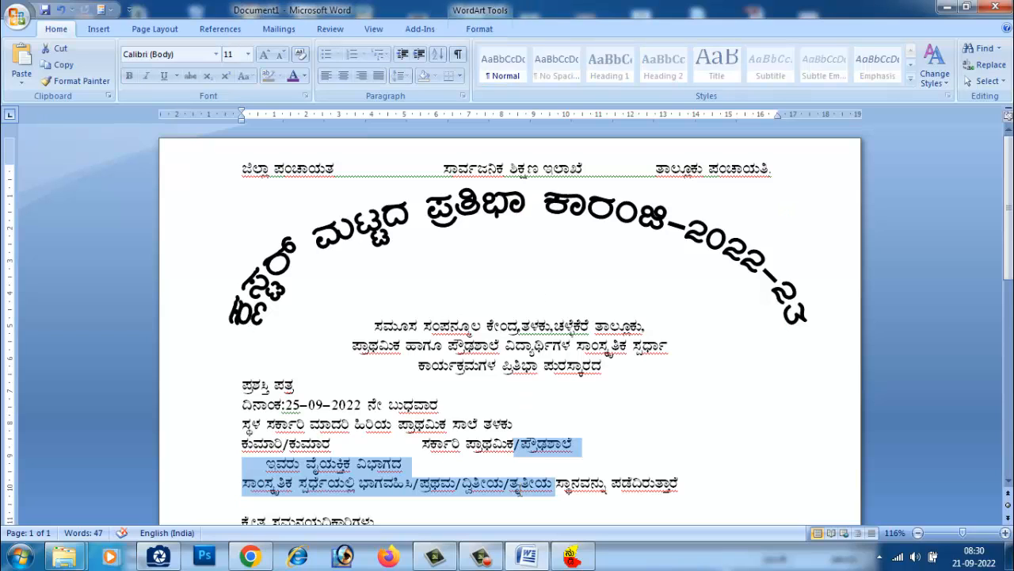
{"action": "left_click", "coordinate": [567, 213]}
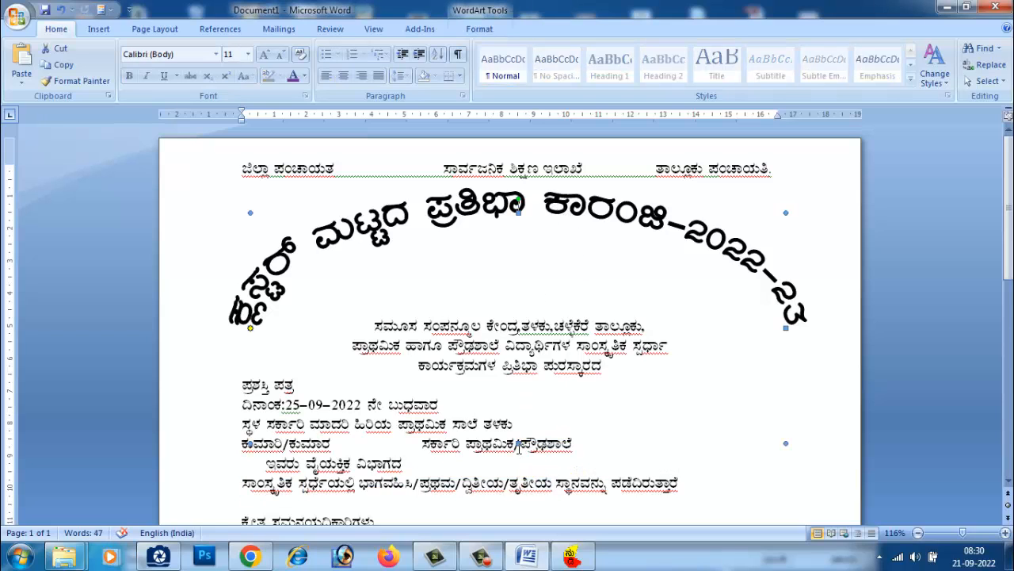
{"action": "left_click_drag", "start_coordinate": [516, 481], "coordinate": [517, 486]}
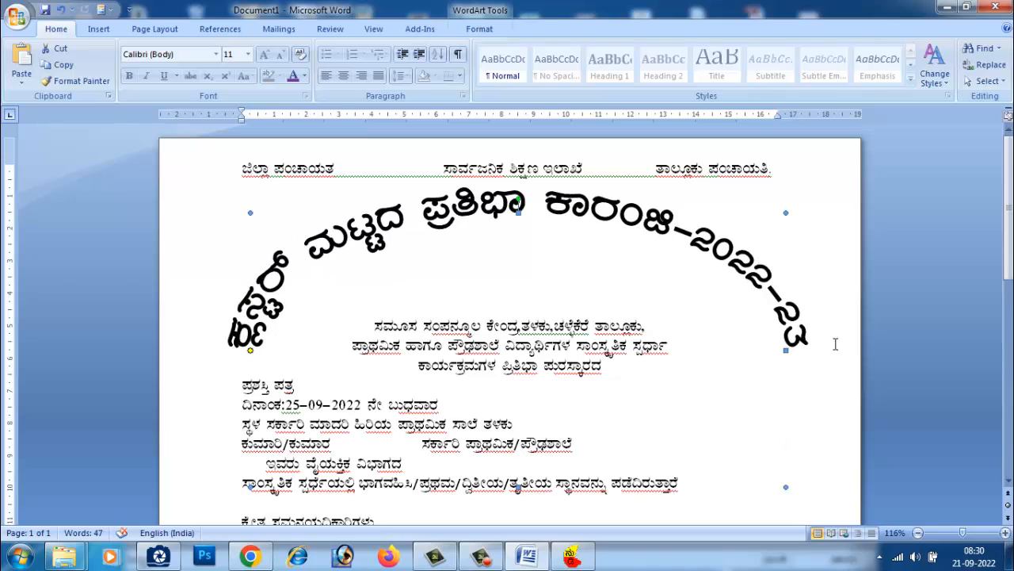
{"action": "left_click_drag", "start_coordinate": [752, 352], "coordinate": [751, 351]}
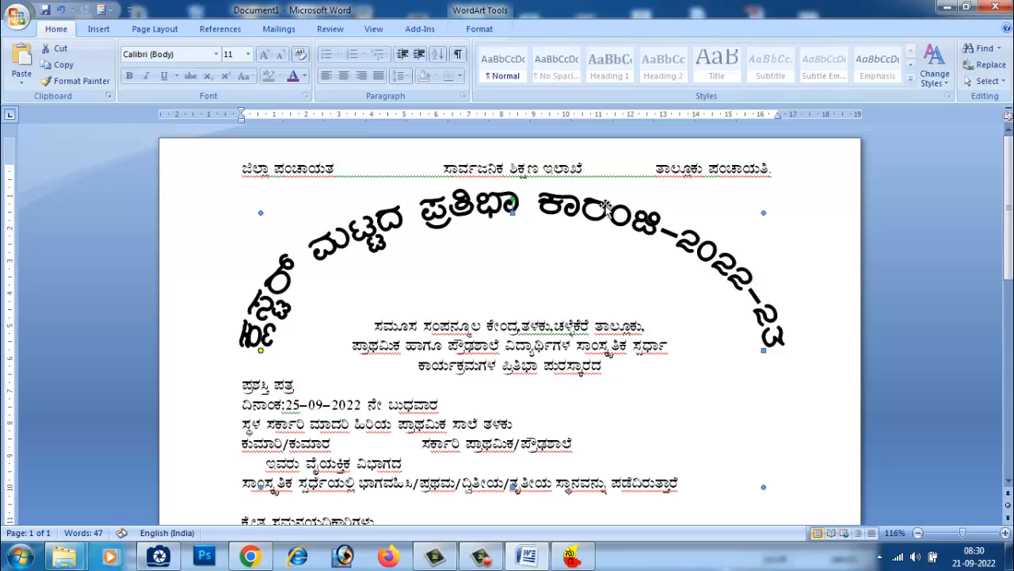
Centre the ಪ್ರಶಸ್ತಿ ಪತ್ರ line and add a blank line below it.
{"action": "left_click", "coordinate": [684, 383]}
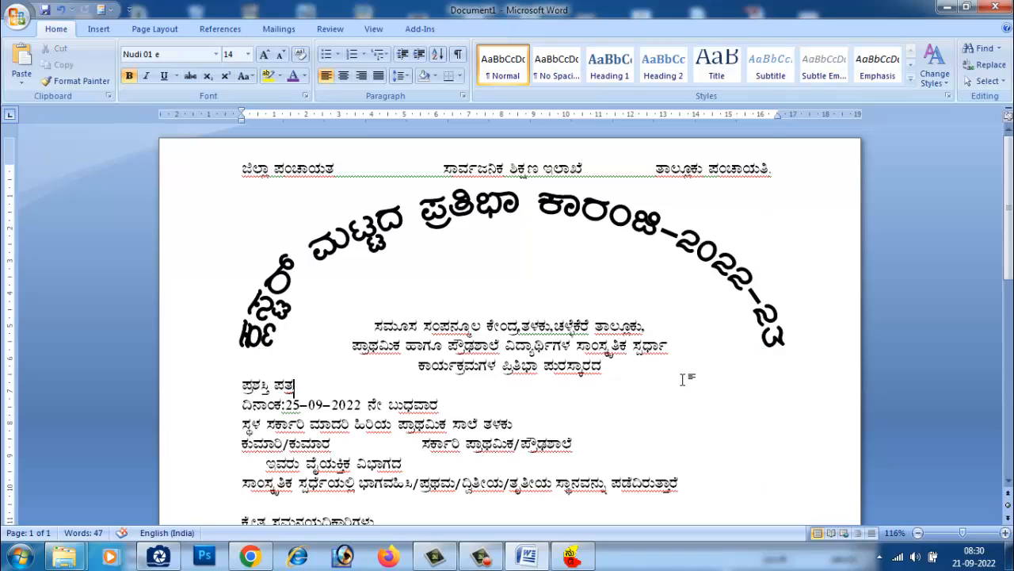
{"action": "scroll", "coordinate": [684, 379], "scroll_direction": "down", "scroll_amount": 3}
{"action": "left_click", "coordinate": [306, 259]}
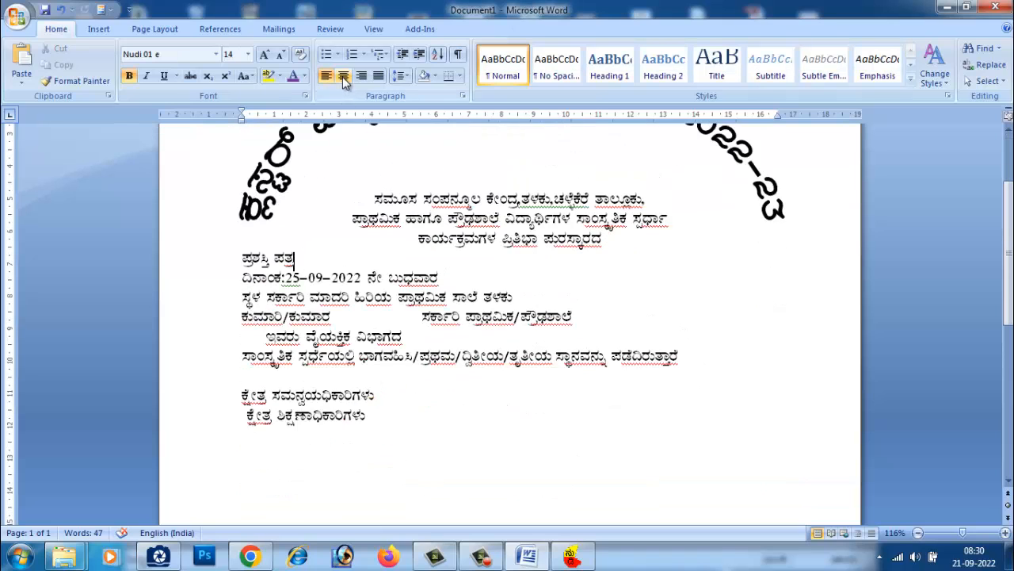
{"action": "left_click", "coordinate": [344, 75]}
{"action": "left_click", "coordinate": [568, 256]}
{"action": "key", "text": "Return"}
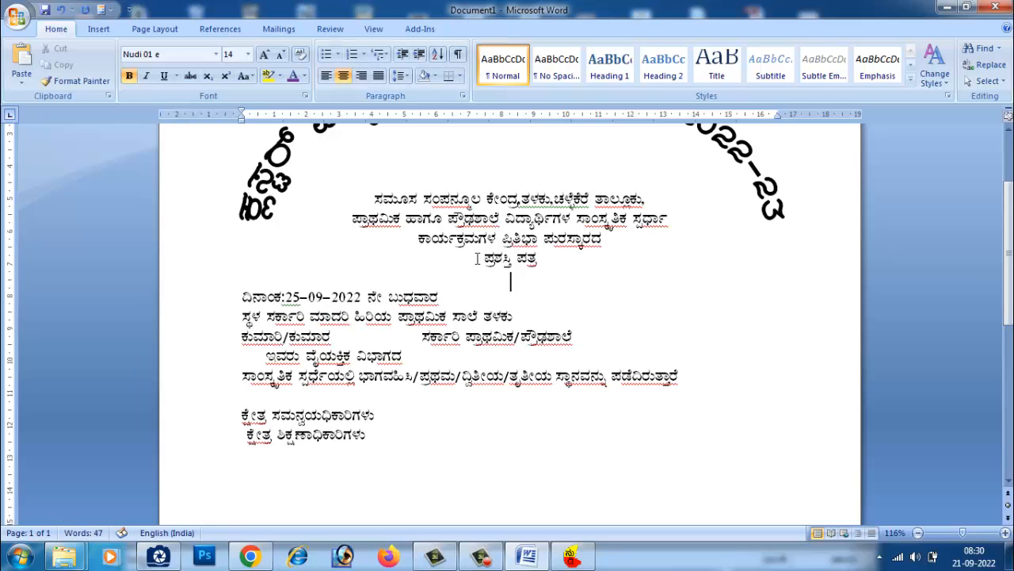
Enlarge the ಪ್ರಶಸ್ತಿ ಪತ್ರ heading to 48 pt.
{"action": "left_click_drag", "start_coordinate": [479, 259], "coordinate": [588, 259]}
{"action": "left_click", "coordinate": [265, 56]}
{"action": "left_click", "coordinate": [264, 55]}
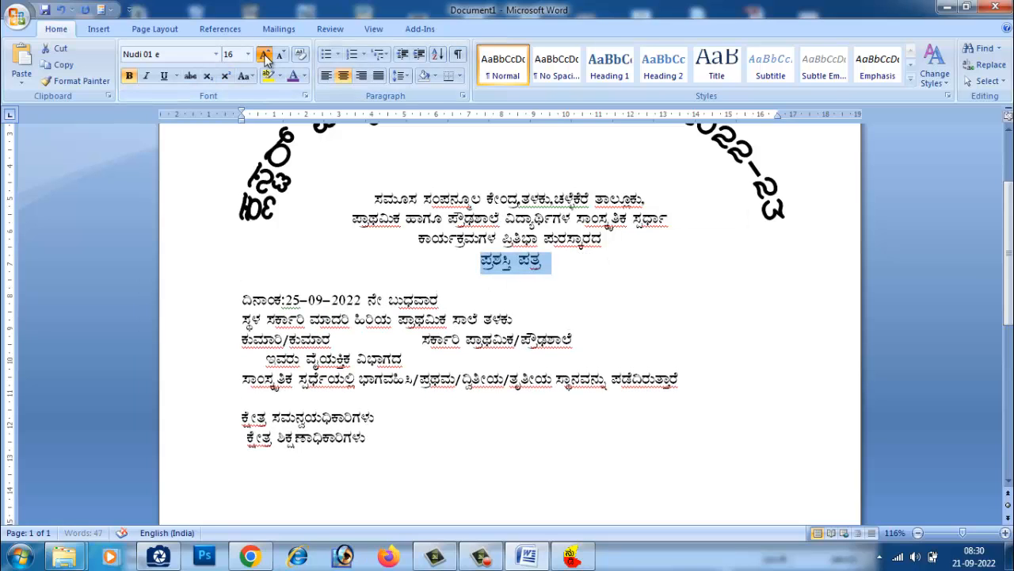
{"action": "left_click", "coordinate": [265, 55]}
{"action": "left_click", "coordinate": [264, 55]}
{"action": "left_click", "coordinate": [264, 55]}
{"action": "left_click", "coordinate": [265, 55]}
{"action": "left_click", "coordinate": [265, 56]}
{"action": "left_click", "coordinate": [265, 56]}
{"action": "left_click", "coordinate": [265, 55]}
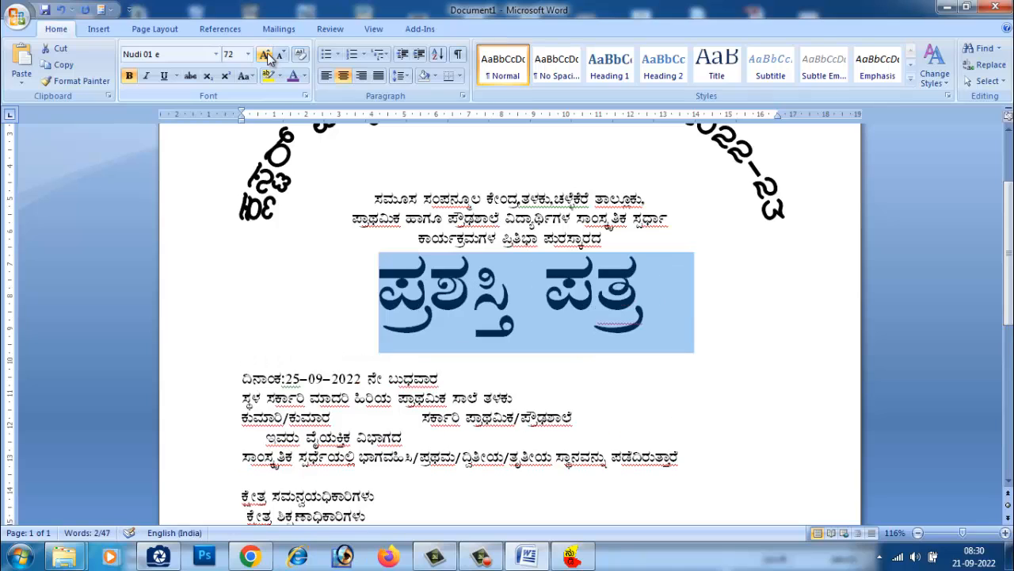
{"action": "left_click", "coordinate": [282, 55]}
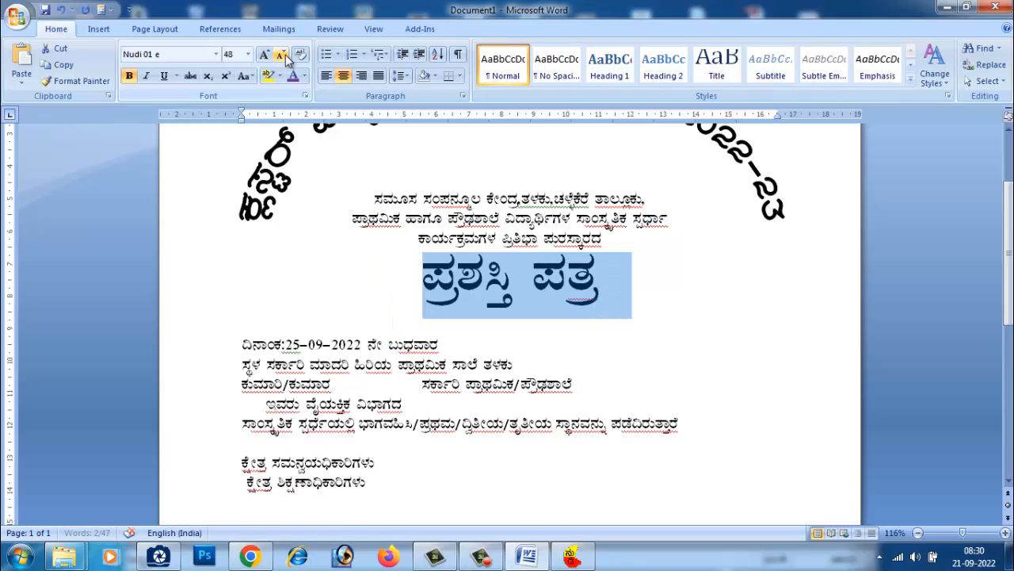
Change the font of the ಪ್ರಶಸ್ತಿ ಪತ್ರ heading to Nudi 09 e.
{"action": "left_click", "coordinate": [215, 54]}
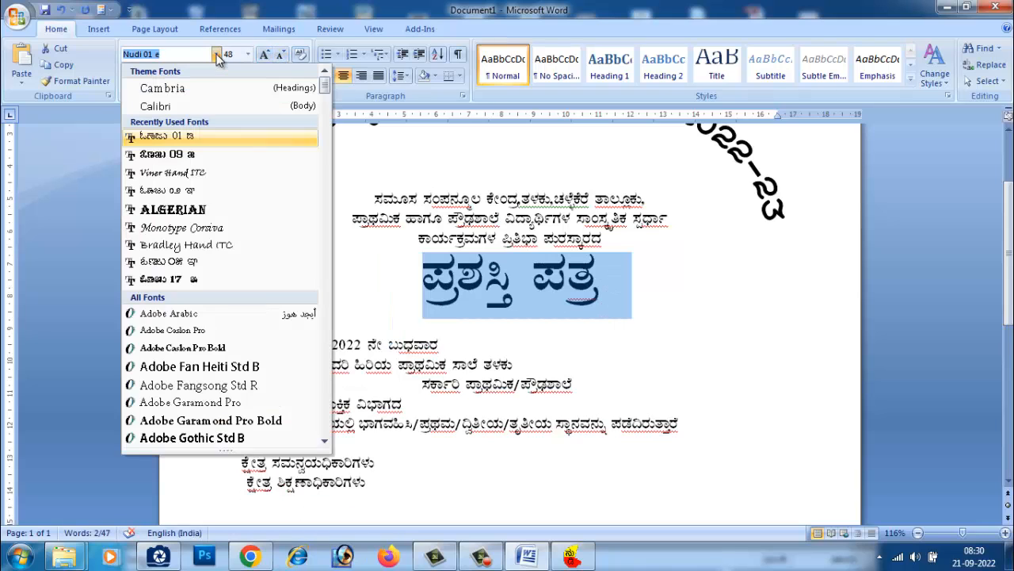
{"action": "left_click", "coordinate": [197, 154]}
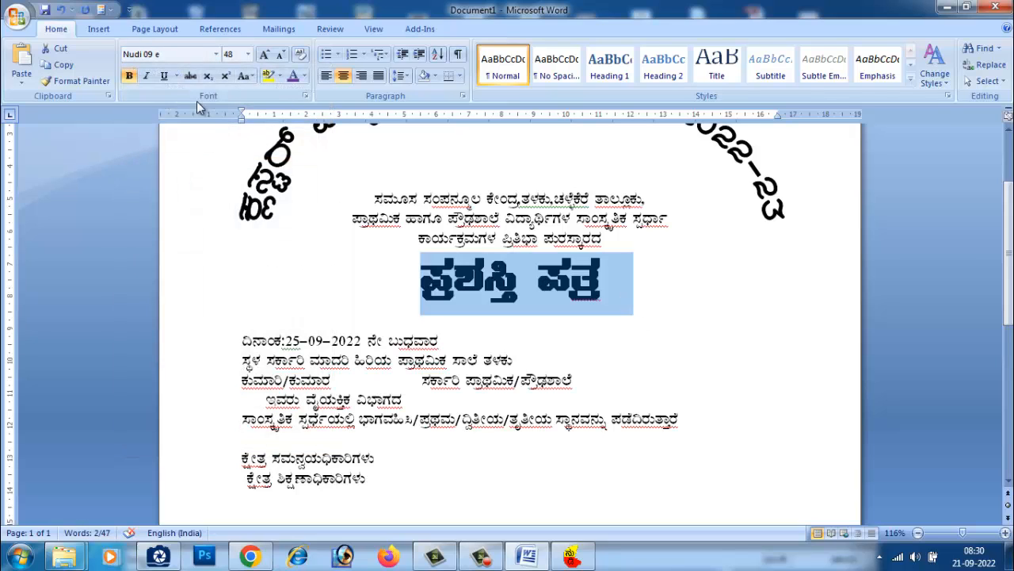
{"action": "left_click", "coordinate": [625, 309]}
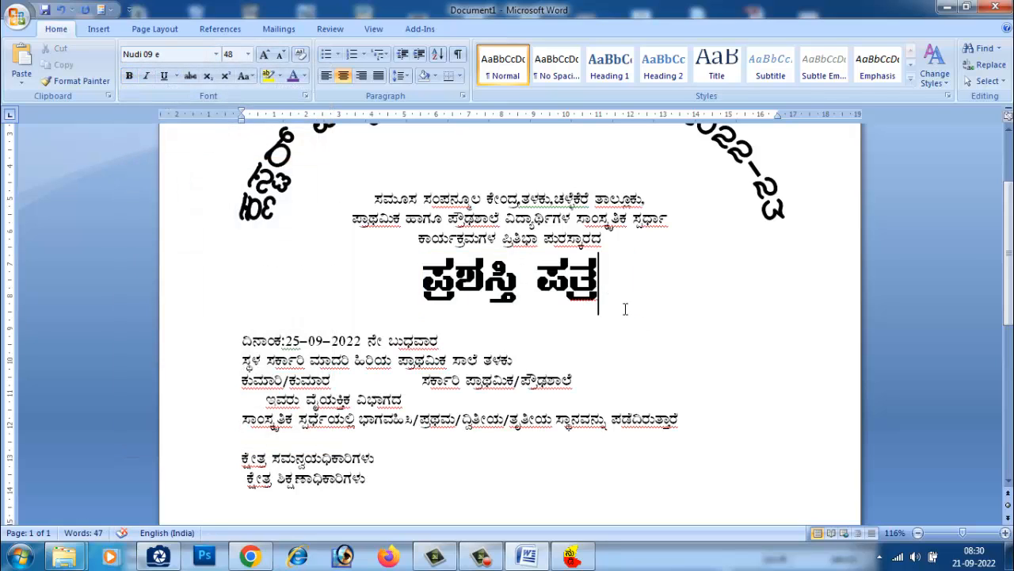
Check the sample certificate in ACDSee Quick View, return to the Word document, and centre the ದಿನಾಂಕ line and the ಸ್ಥಳ line below it.
{"action": "left_click", "coordinate": [159, 559]}
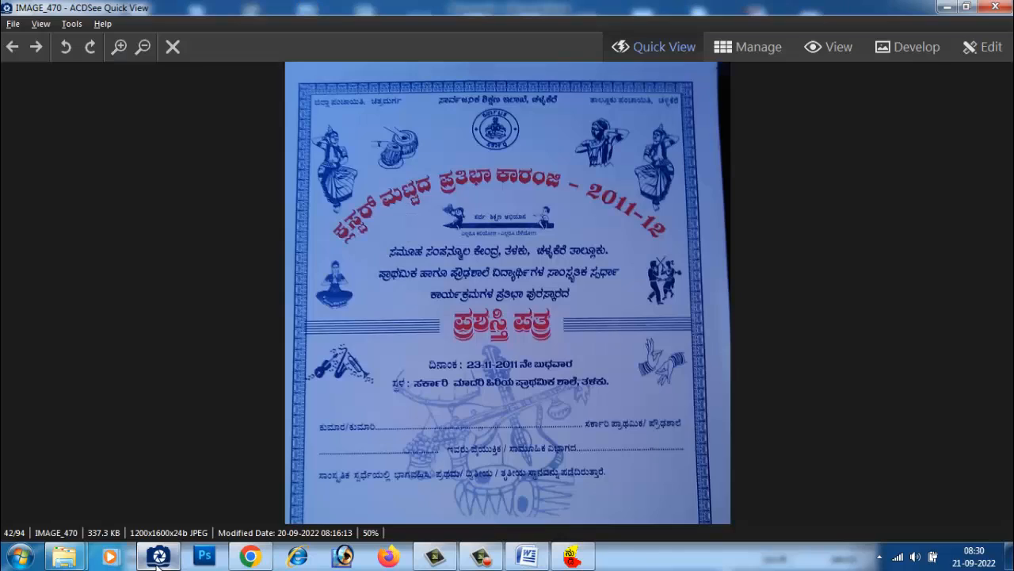
{"action": "left_click", "coordinate": [158, 559]}
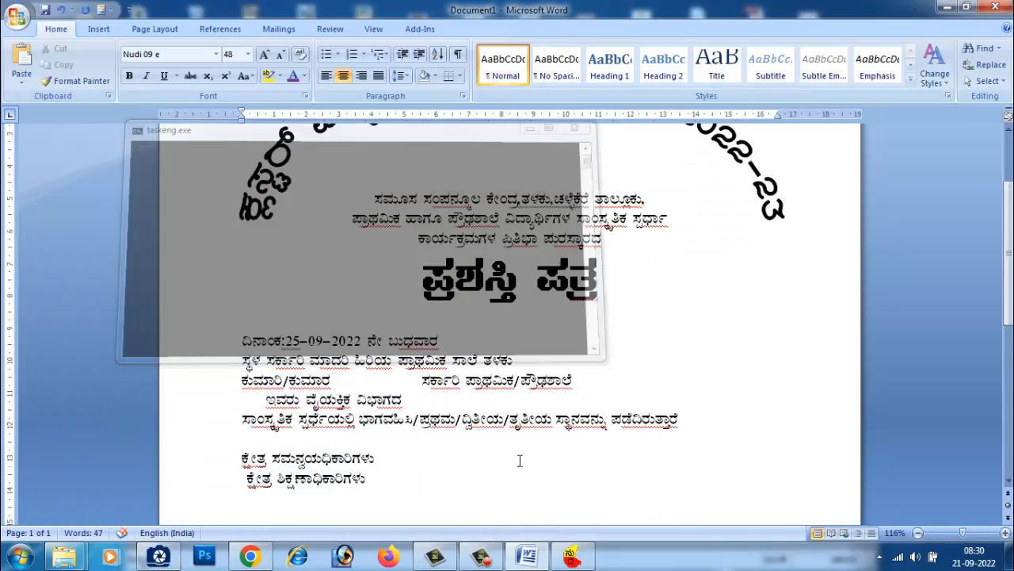
{"action": "left_click", "coordinate": [538, 321]}
{"action": "left_click_drag", "start_coordinate": [539, 321], "coordinate": [242, 297]}
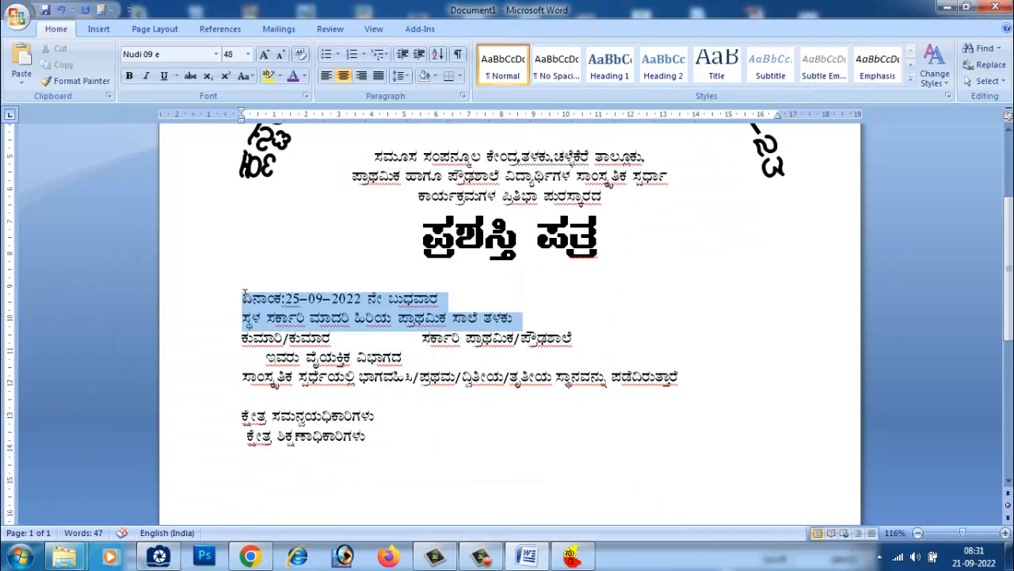
{"action": "left_click", "coordinate": [343, 77]}
{"action": "left_click", "coordinate": [664, 336]}
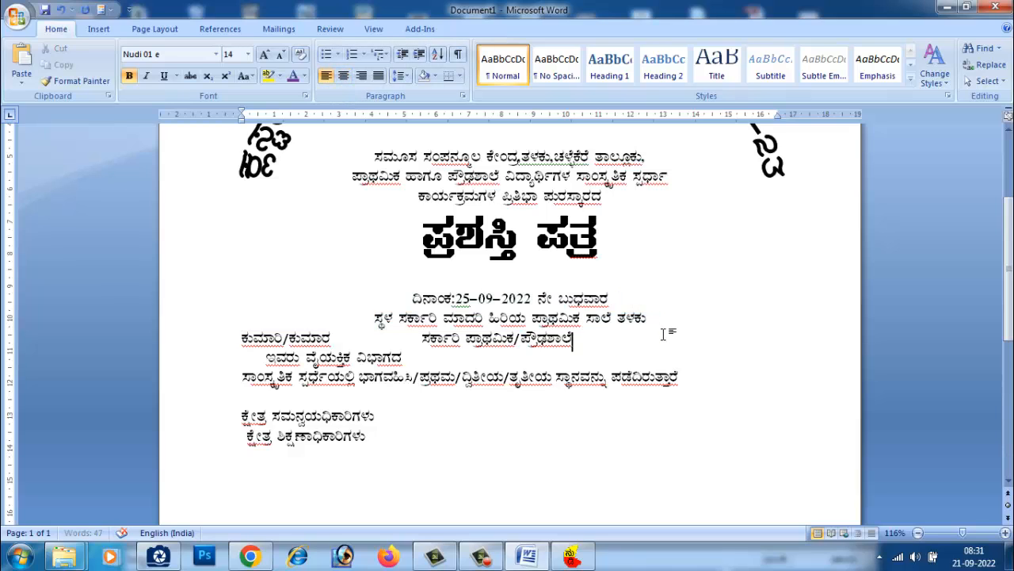
Insert two blank lines between the centred ಸ್ಥಳ line and the ಕುಮಾರಿ/ಕುಮಾರ line.
{"action": "scroll", "coordinate": [435, 262], "scroll_direction": "down", "scroll_amount": 2}
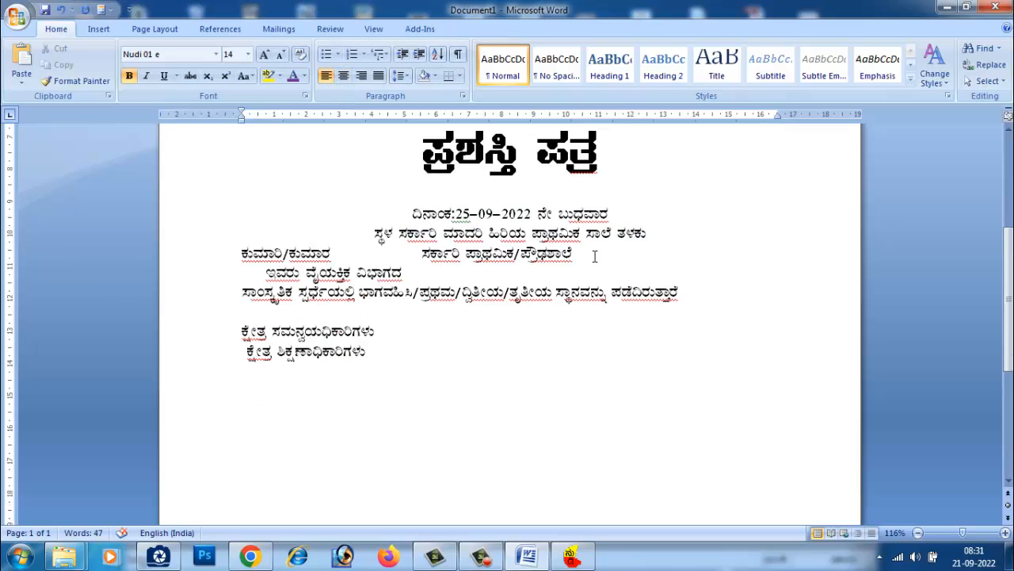
{"action": "left_click", "coordinate": [653, 233]}
{"action": "key", "text": "Return"}
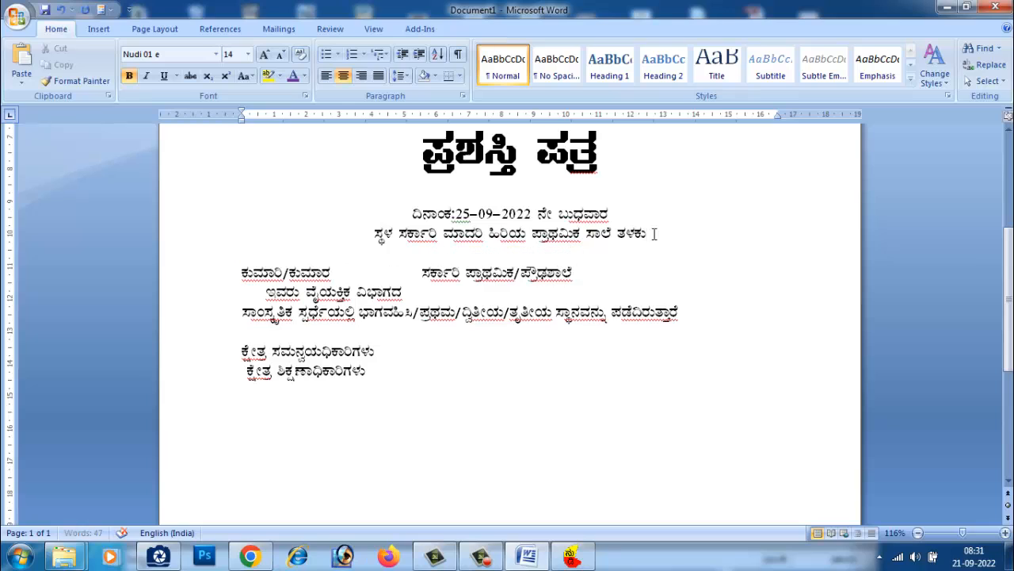
{"action": "key", "text": "Return"}
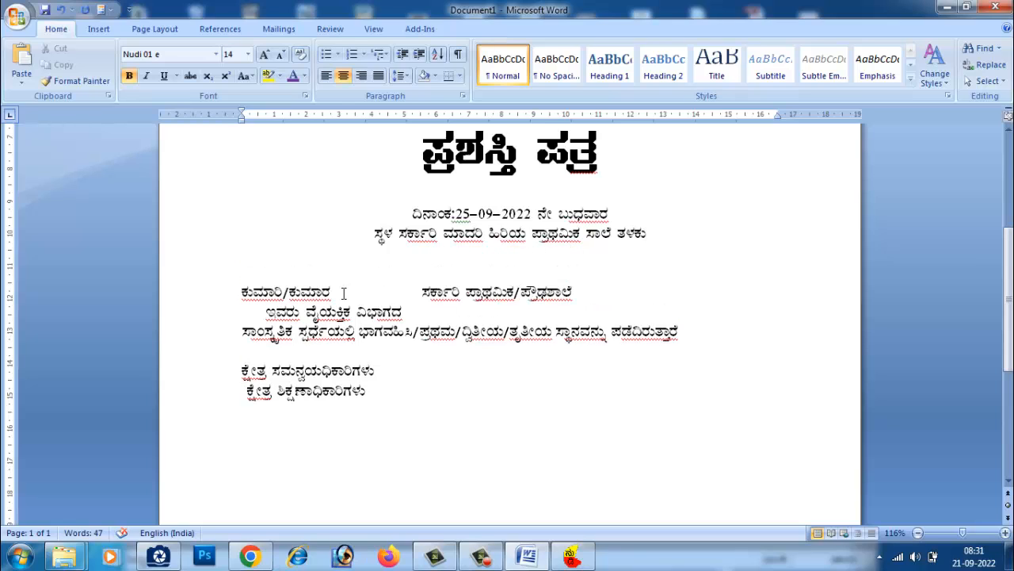
Add a long underscore fill-in line directly after ಕುಮಾರಿ/ಕುಮಾರ.
{"action": "left_click", "coordinate": [359, 296]}
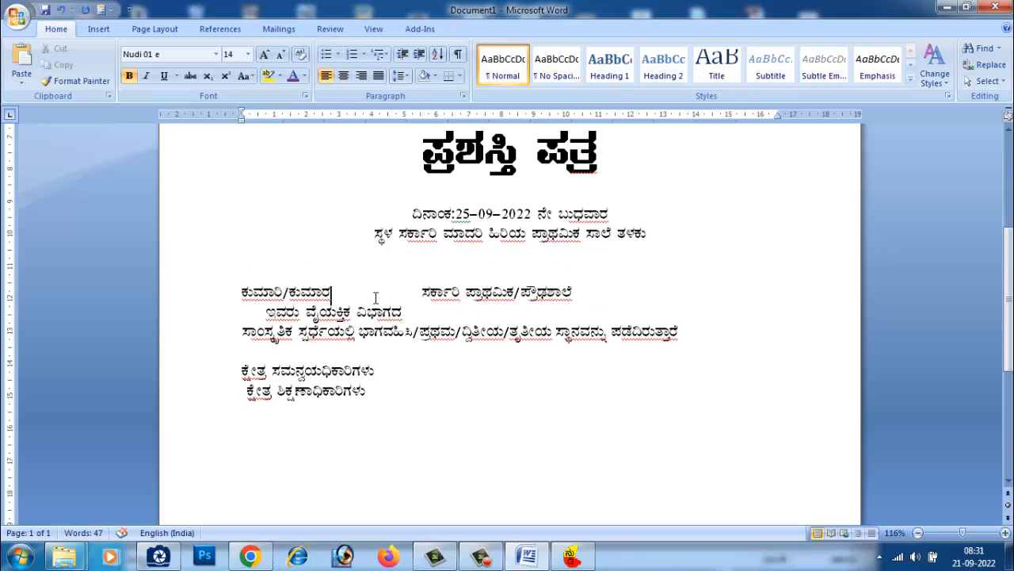
{"action": "type", "text": "__"}
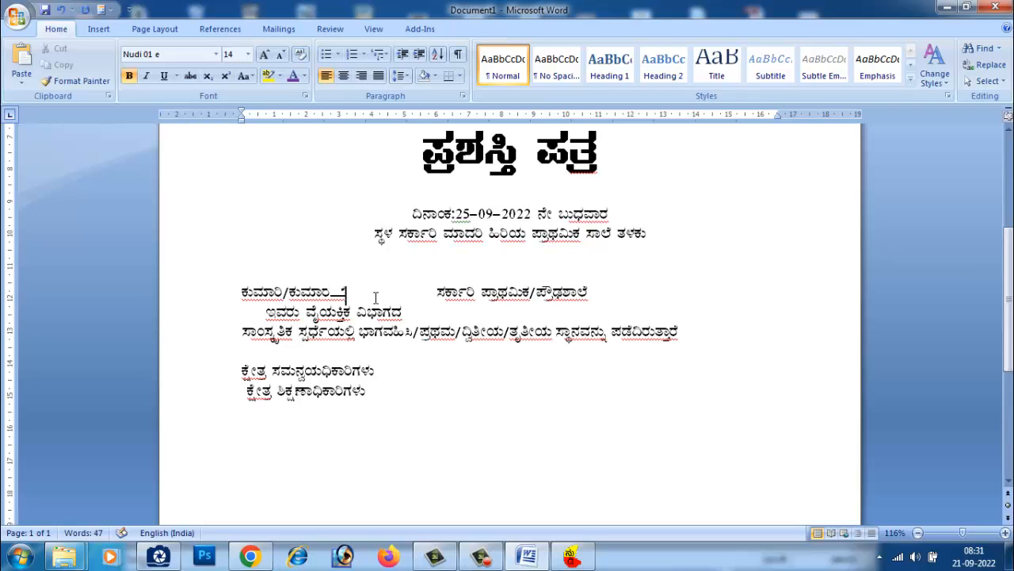
{"action": "key", "text": "BackSpace"}
{"action": "key", "text": "BackSpace"}
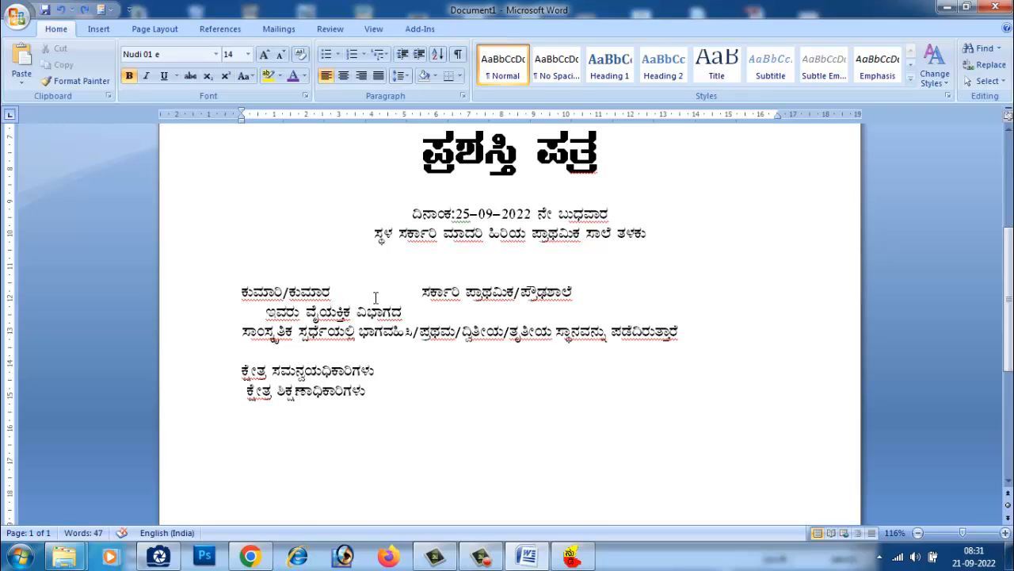
{"action": "type", "text": "____________"}
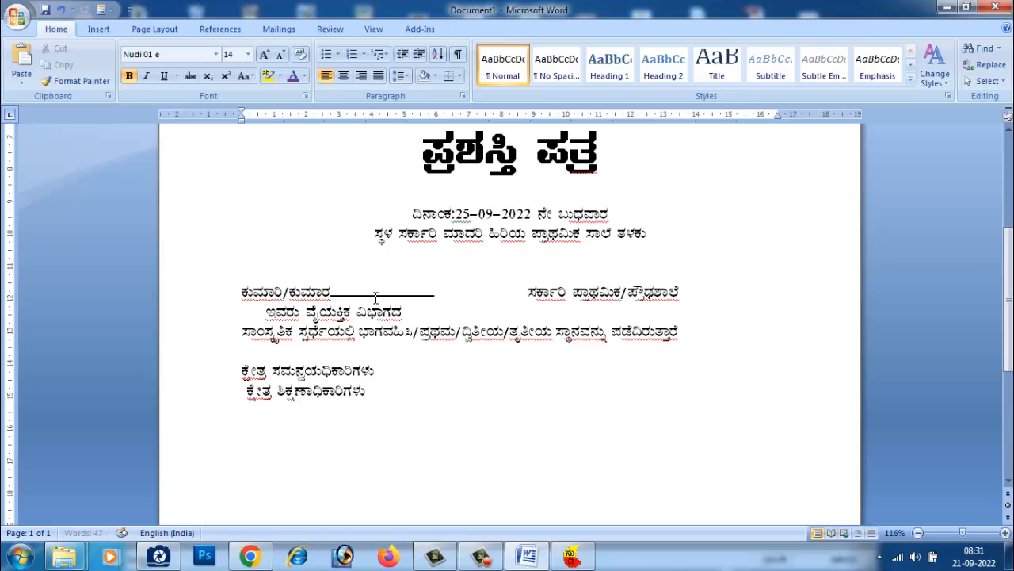
{"action": "type", "text": "__________"}
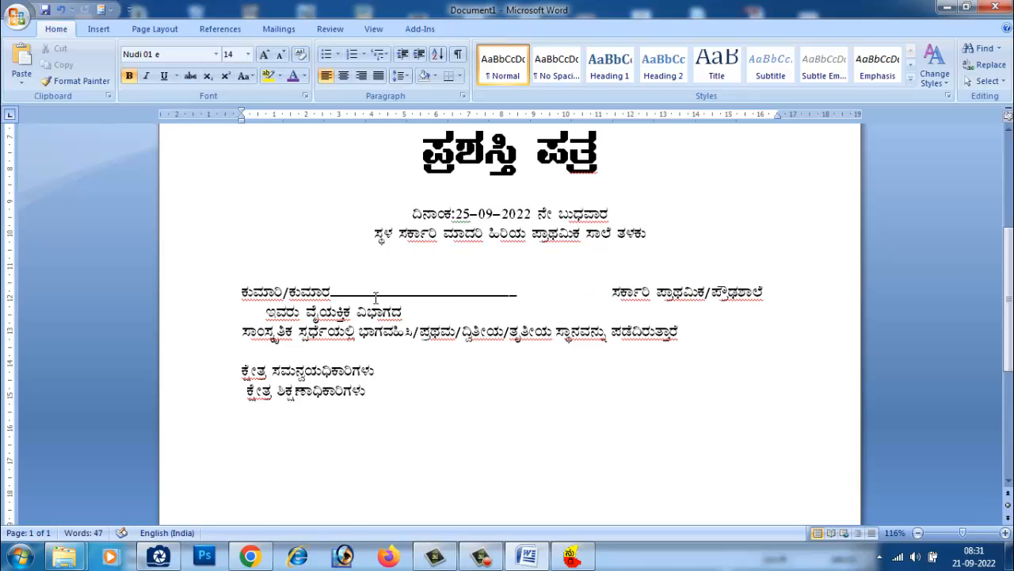
{"action": "type", "text": "___"}
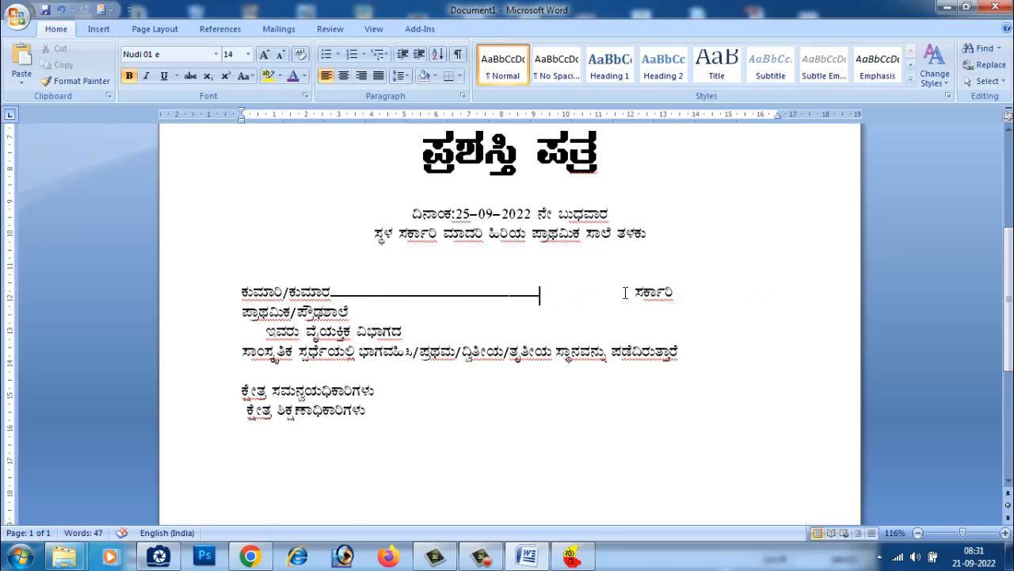
Delete the spaces before ಸರ್ಕಾರಿ and lengthen the underscore line until ಪ್ರಾಥಮಿಕ/ಪ್ರೌಢಶಾಲೆ ends at the page's text margin.
{"action": "left_click_drag", "start_coordinate": [638, 300], "coordinate": [538, 298]}
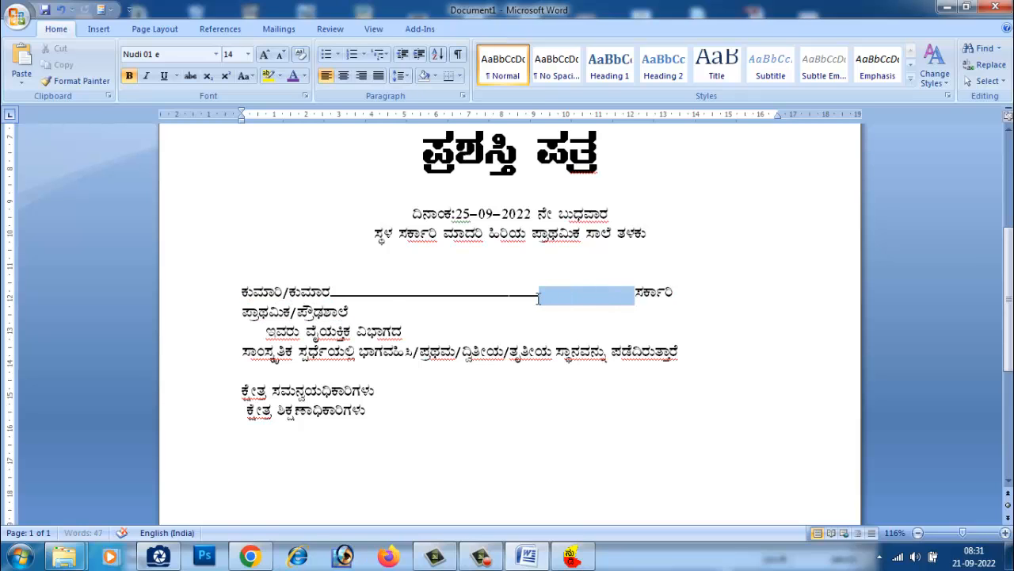
{"action": "key", "text": "Delete"}
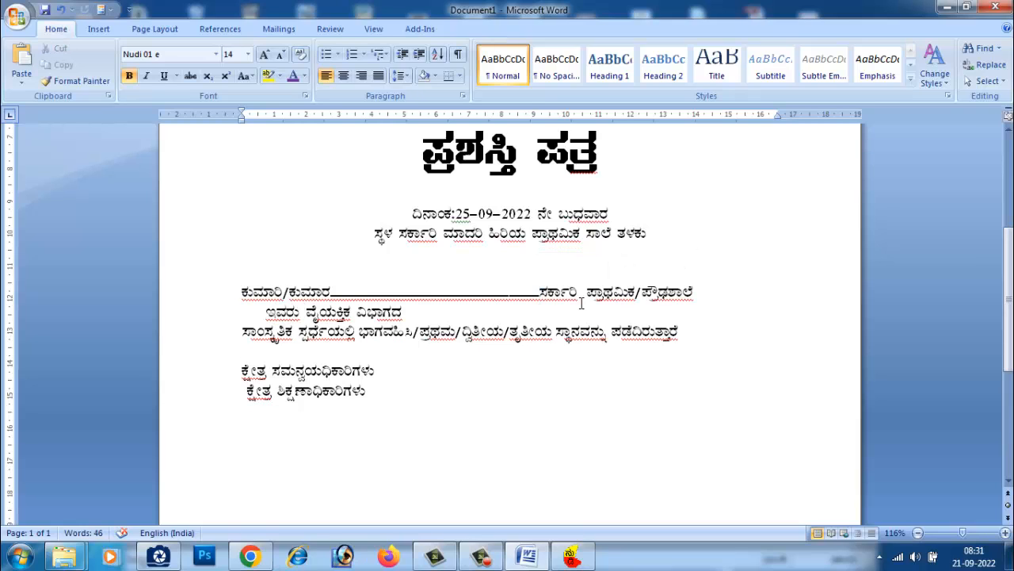
{"action": "type", "text": "_________"}
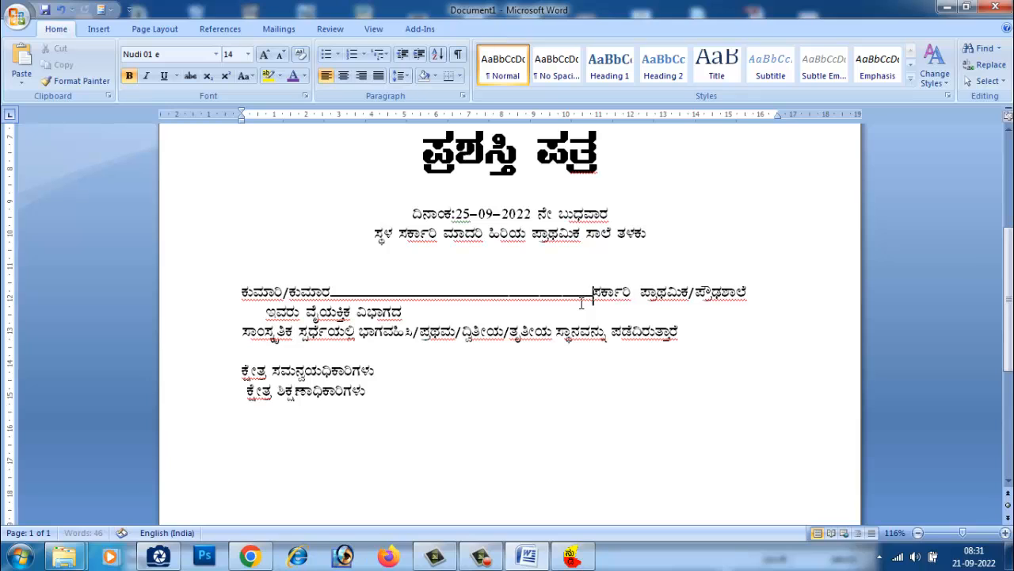
{"action": "type", "text": "___"}
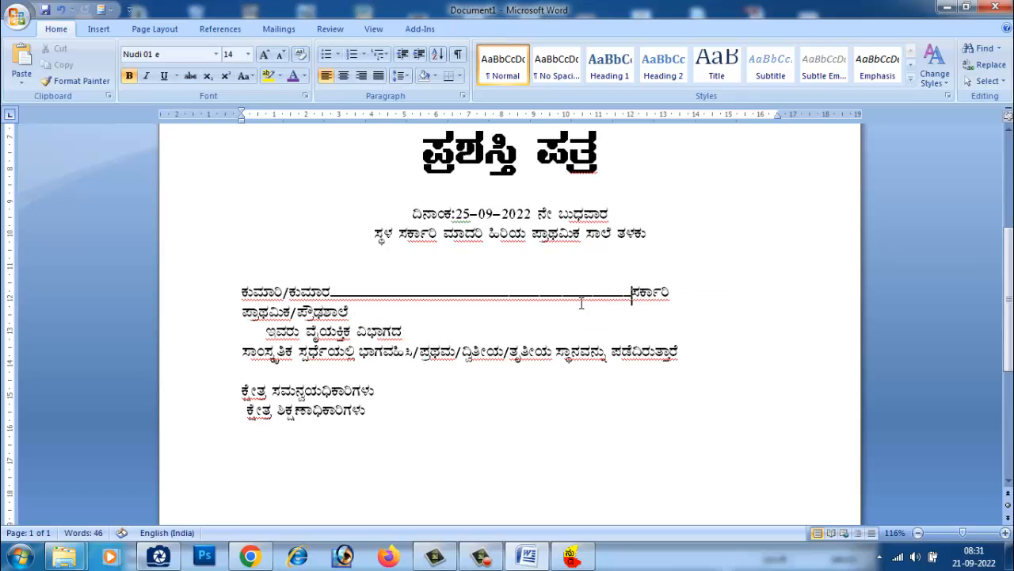
{"action": "key", "text": "BackSpace"}
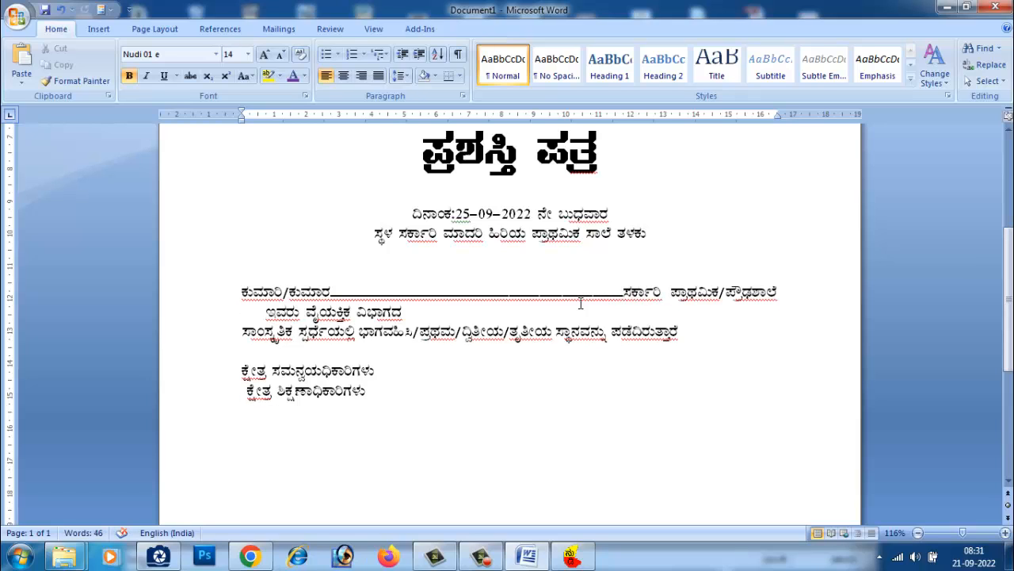
Replace the leading spaces before ಇವರು ವೈಯಕ್ತಿಕ ವಿಭಾಗದ with an underscore line that fills the row, checking the sample certificate in ACDSee Quick View.
{"action": "left_click_drag", "start_coordinate": [269, 322], "coordinate": [243, 318]}
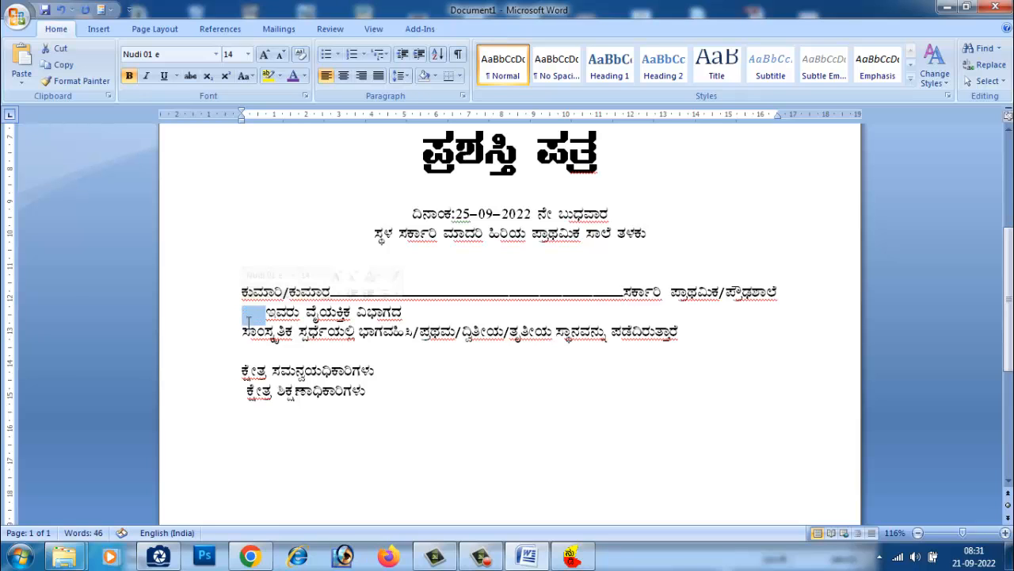
{"action": "key", "text": "BackSpace"}
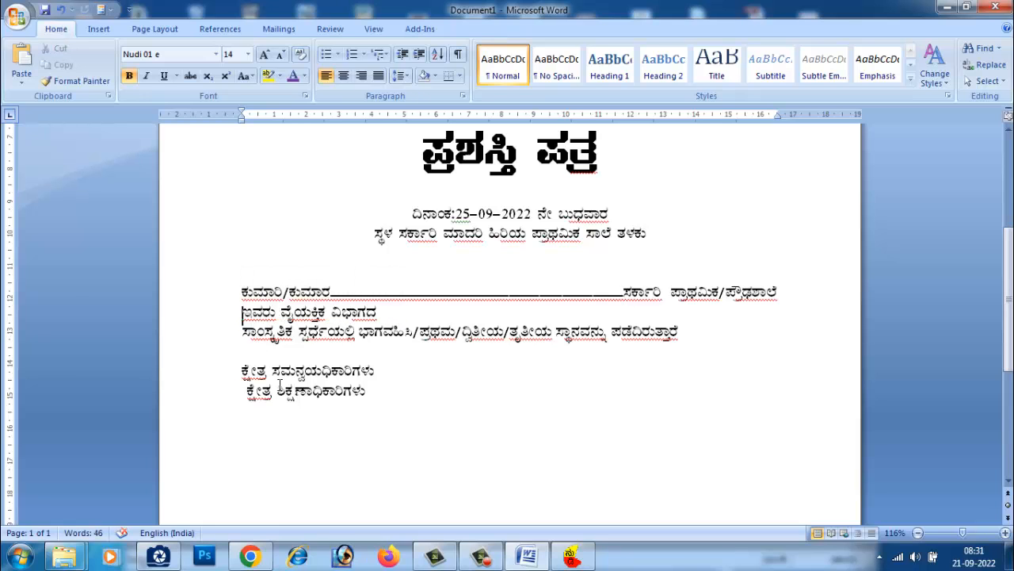
{"action": "left_click", "coordinate": [158, 556]}
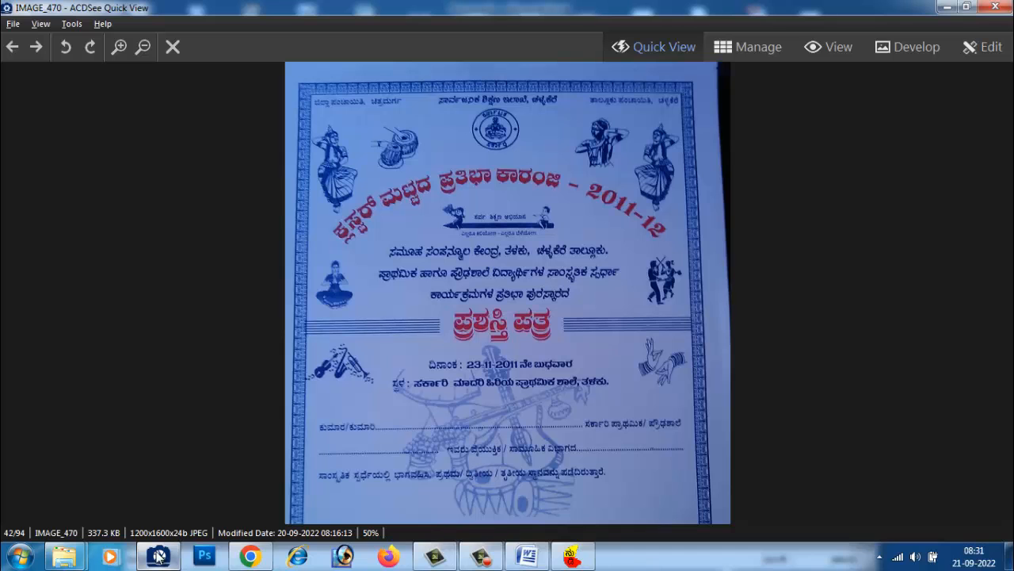
{"action": "left_click", "coordinate": [158, 556]}
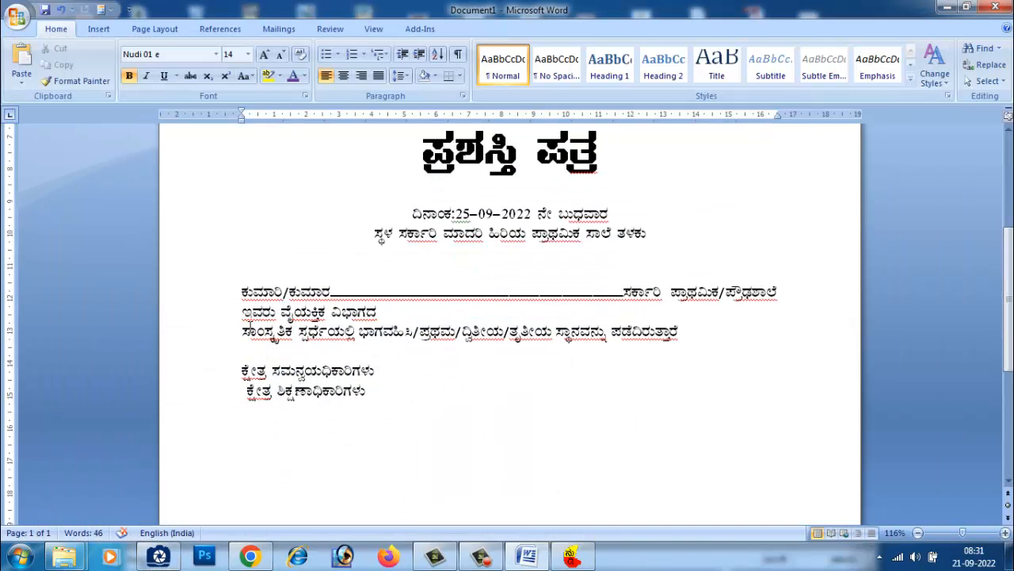
{"action": "type", "text": "________________________________________"}
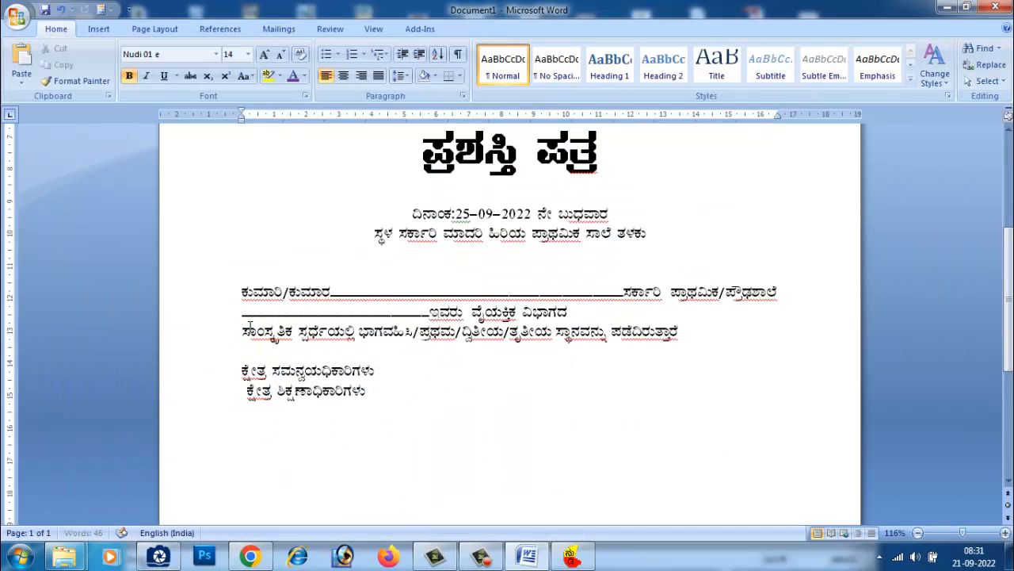
{"action": "type", "text": "______________________________________________"}
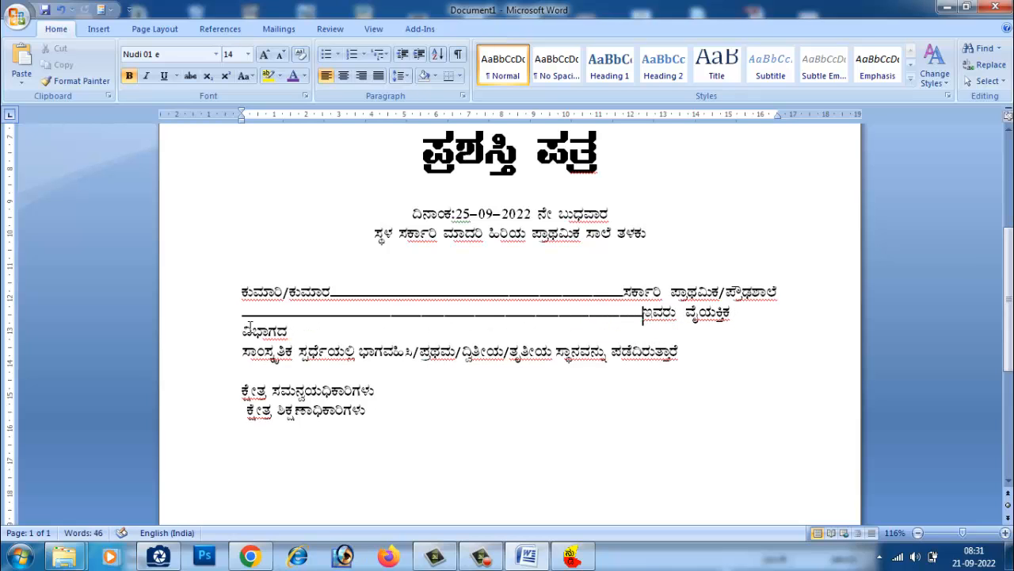
{"action": "key", "text": "BackSpace"}
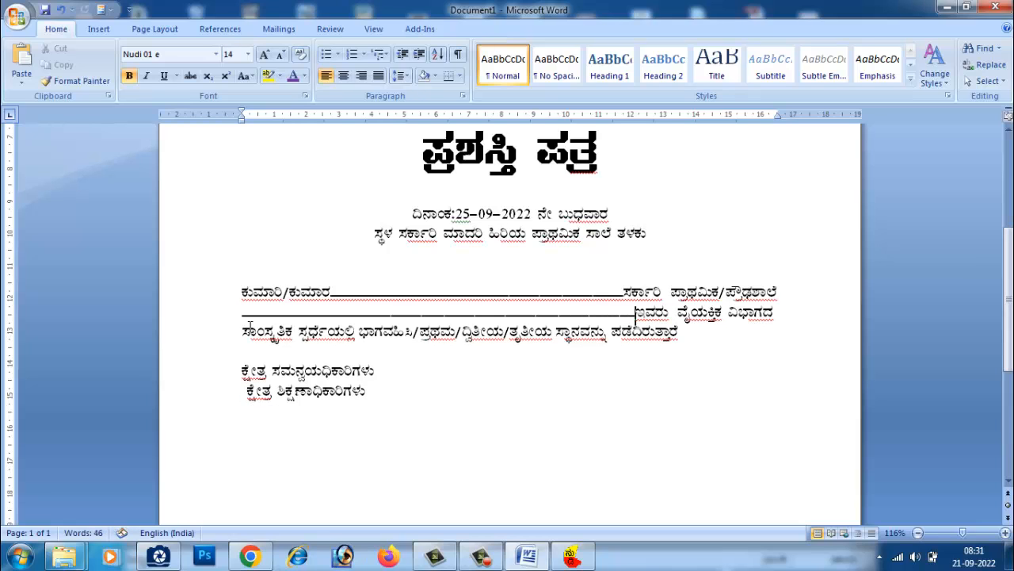
Shorten the underscore line before ಇವರು to match the sample certificate and add an underscore line after ವಿಭಾಗದ that fills the row.
{"action": "left_click", "coordinate": [158, 558]}
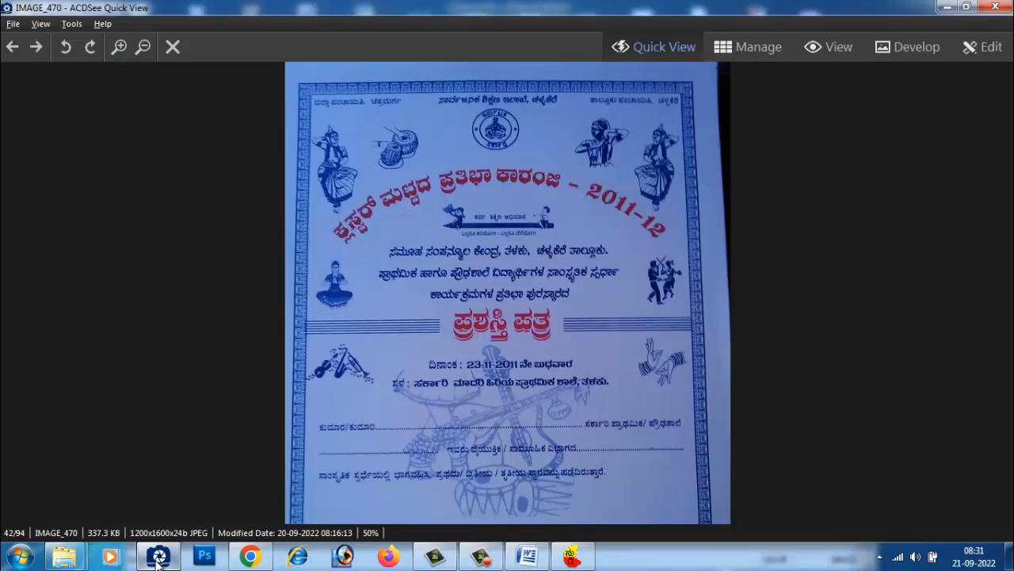
{"action": "left_click", "coordinate": [158, 558]}
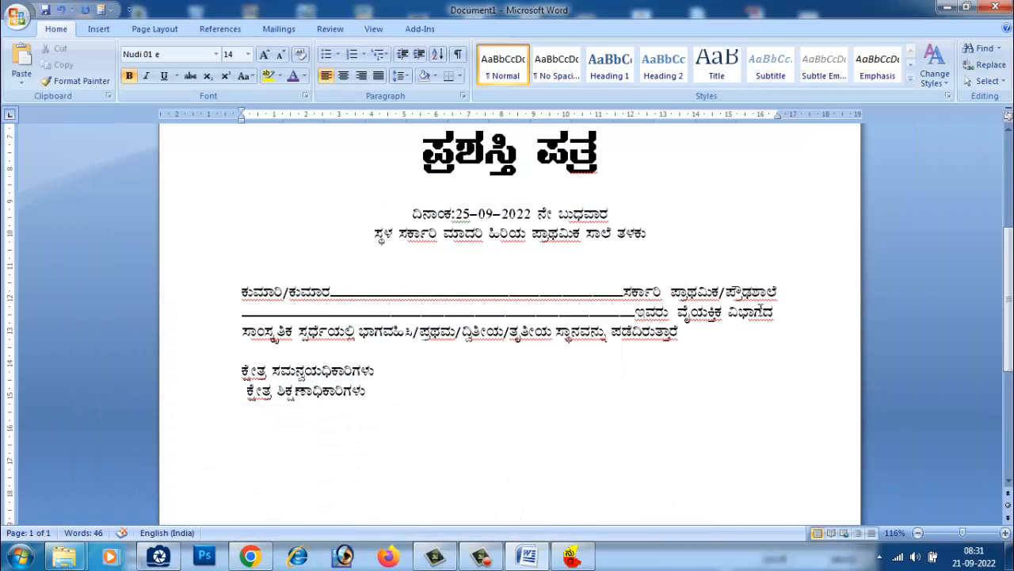
{"action": "left_click_drag", "start_coordinate": [637, 317], "coordinate": [483, 317]}
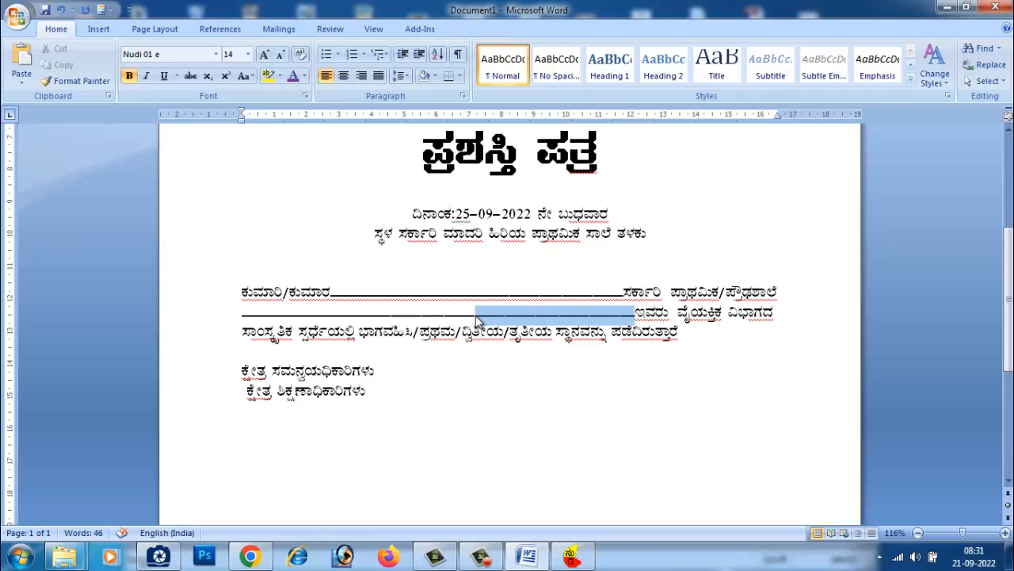
{"action": "key", "text": "Delete"}
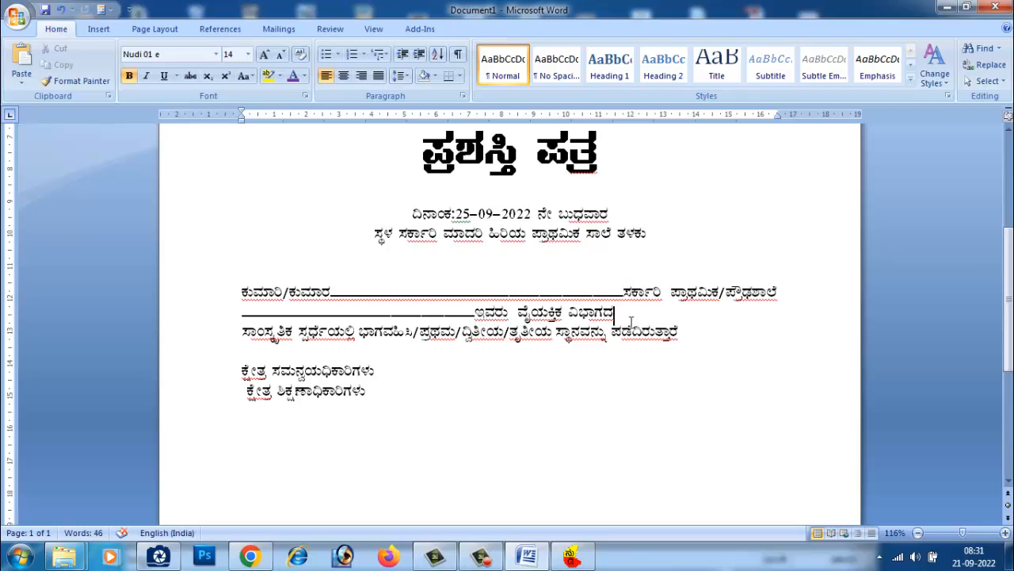
{"action": "type", "text": "_______________"}
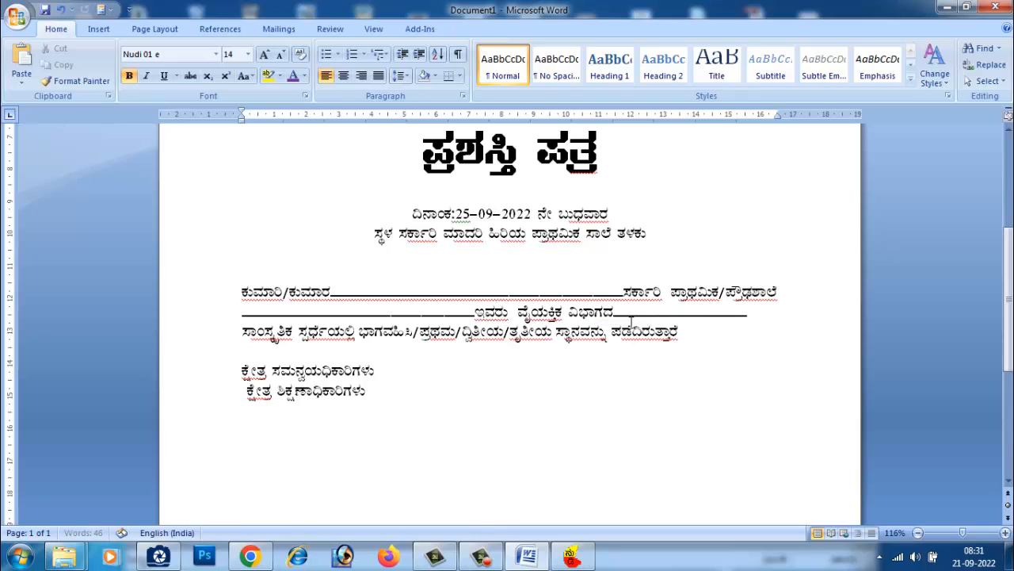
{"action": "type", "text": "____"}
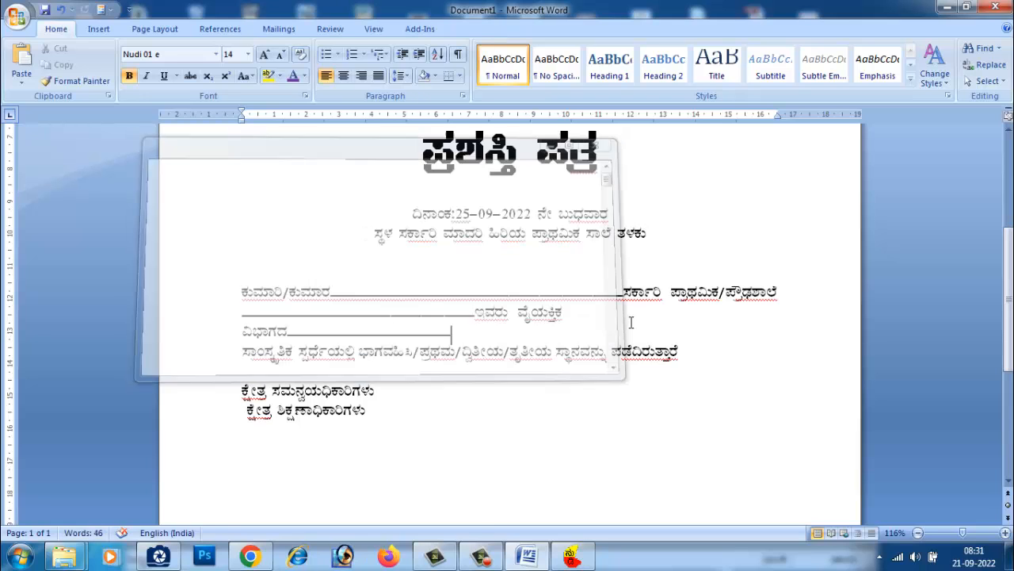
{"action": "key", "text": "BackSpace"}
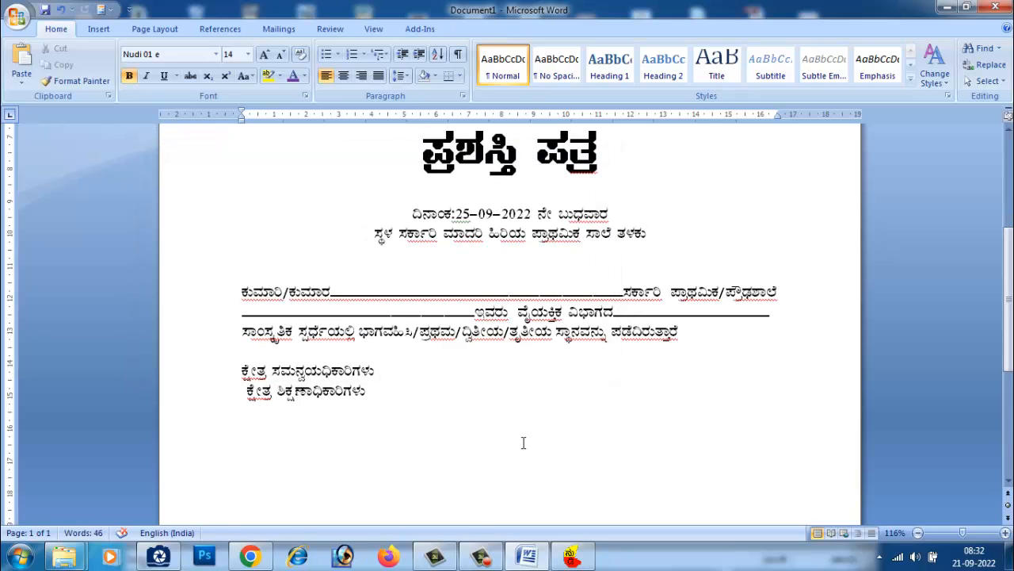
Check the sample certificate in ACDSee Quick View and insert two blank lines above ಕ್ಷೇತ್ರ ಸಮನ್ವಯಧಿಕಾರಿಗಳು.
{"action": "left_click", "coordinate": [159, 556]}
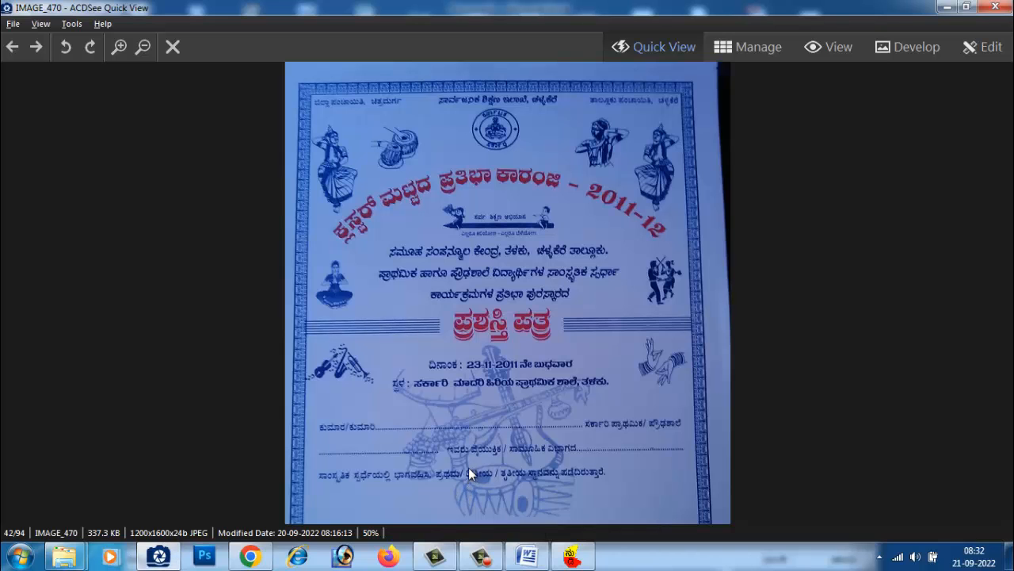
{"action": "left_click", "coordinate": [158, 556]}
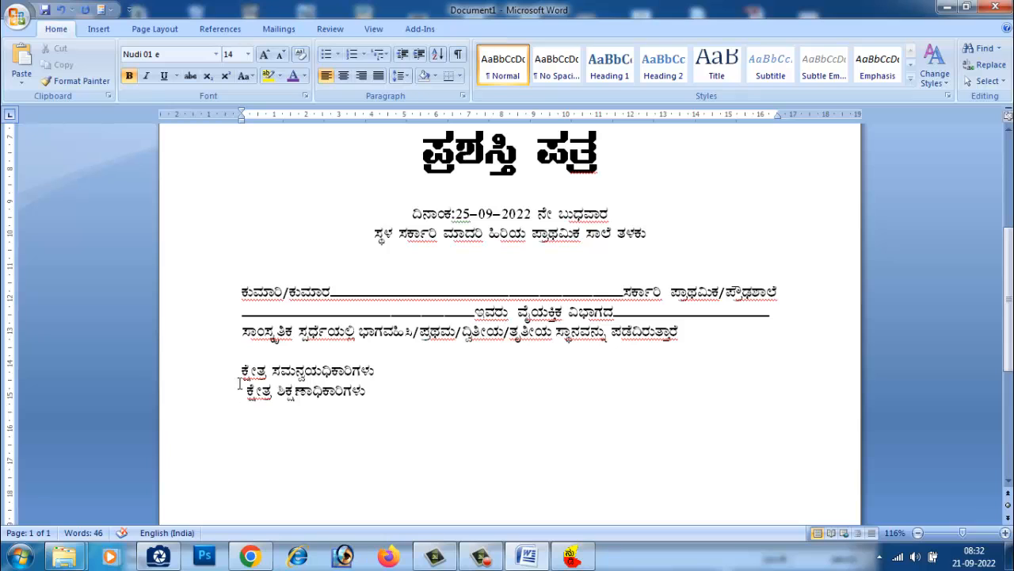
{"action": "scroll", "coordinate": [610, 419], "scroll_direction": "down", "scroll_amount": 3}
{"action": "scroll", "coordinate": [609, 418], "scroll_direction": "up", "scroll_amount": 4}
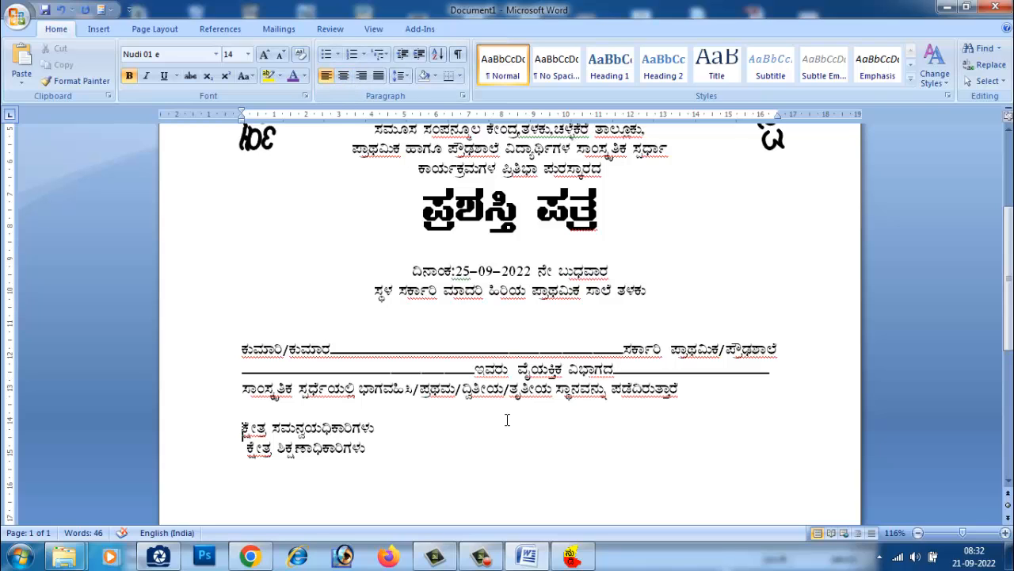
{"action": "key", "text": "Return"}
{"action": "key", "text": "Return"}
{"action": "scroll", "coordinate": [294, 408], "scroll_direction": "down", "scroll_amount": 2}
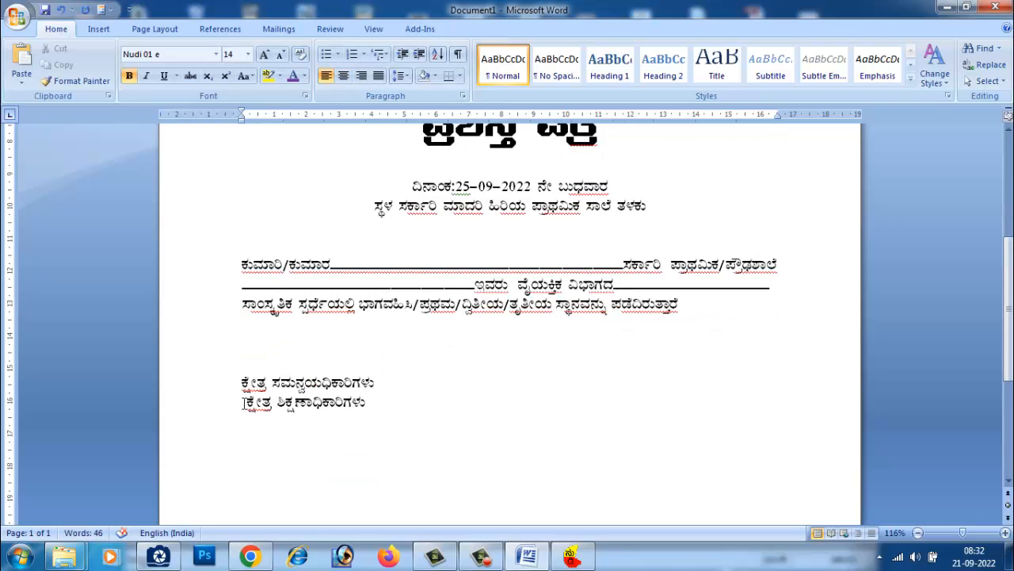
Move ಕ್ಷೇತ್ರ ಶಿಕ್ಷಣಾಧಿಕಾರಿಗಳು up onto the ಕ್ಷೇತ್ರ ಸಮನ್ವಯಧಿಕಾರಿಗಳು line, spaced out so it ends near the page's text margin.
{"action": "left_click_drag", "start_coordinate": [244, 401], "coordinate": [396, 404]}
{"action": "key", "text": "ctrl+c"}
{"action": "key", "text": "Delete"}
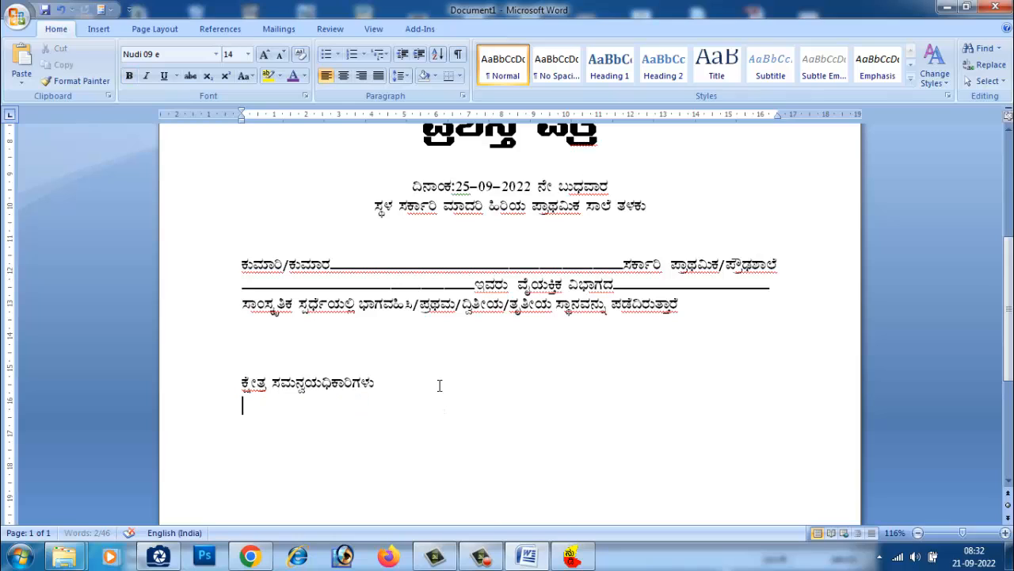
{"action": "left_click", "coordinate": [410, 385]}
{"action": "key", "text": "ctrl+v"}
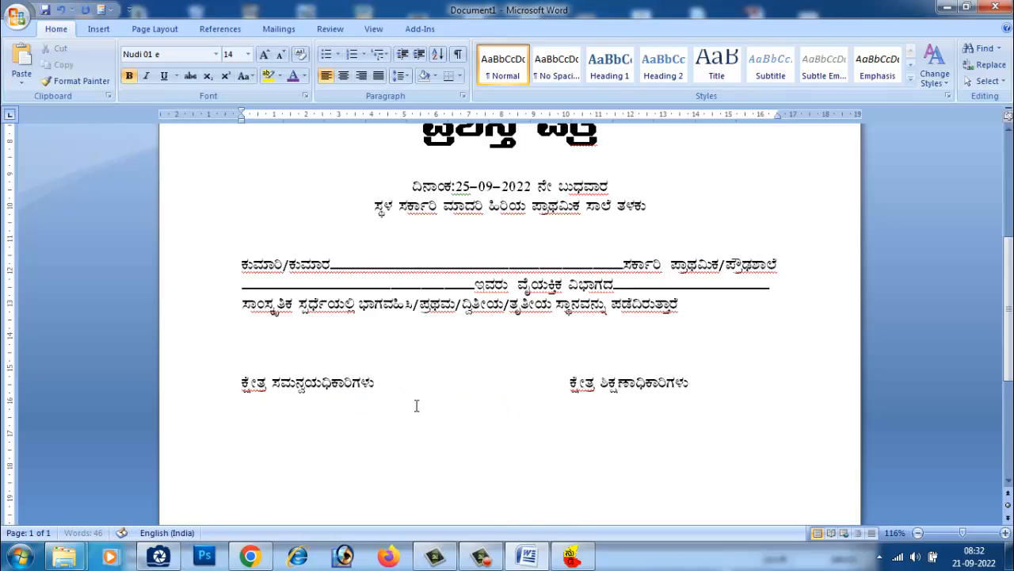
{"action": "key", "text": "BackSpace"}
{"action": "key", "text": "BackSpace"}
{"action": "key", "text": "BackSpace"}
{"action": "key", "text": "BackSpace"}
{"action": "key", "text": "BackSpace"}
{"action": "key", "text": "BackSpace"}
{"action": "key", "text": "BackSpace"}
{"action": "key", "text": "BackSpace"}
{"action": "key", "text": "BackSpace"}
{"action": "key", "text": "BackSpace"}
{"action": "key", "text": "BackSpace"}
{"action": "key", "text": "BackSpace"}
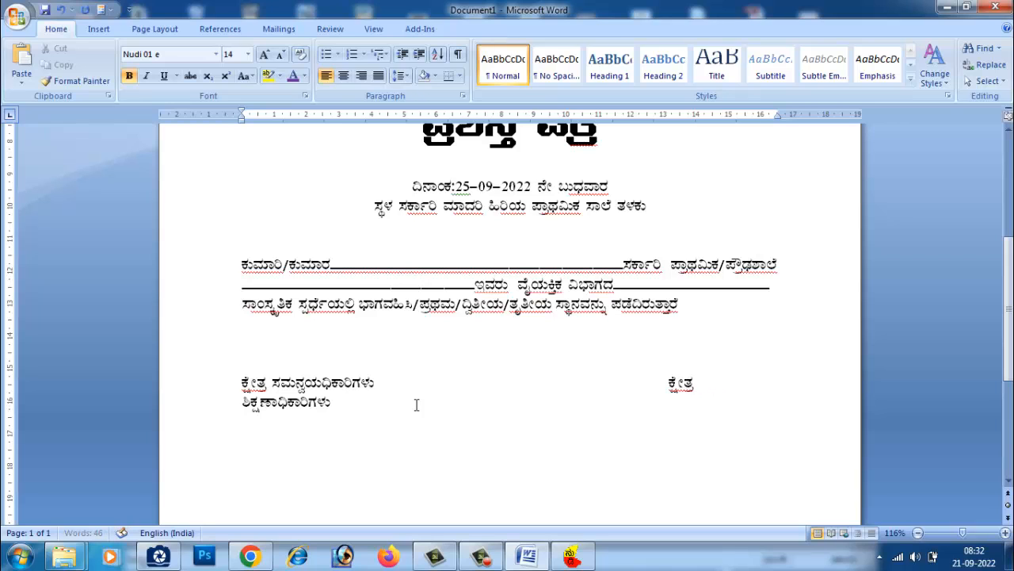
Move the arched WordArt title slightly down, away from the ಜಿಲ್ಲಾ ಪಂಚಾಯತ header line.
{"action": "scroll", "coordinate": [439, 419], "scroll_direction": "up", "scroll_amount": 7}
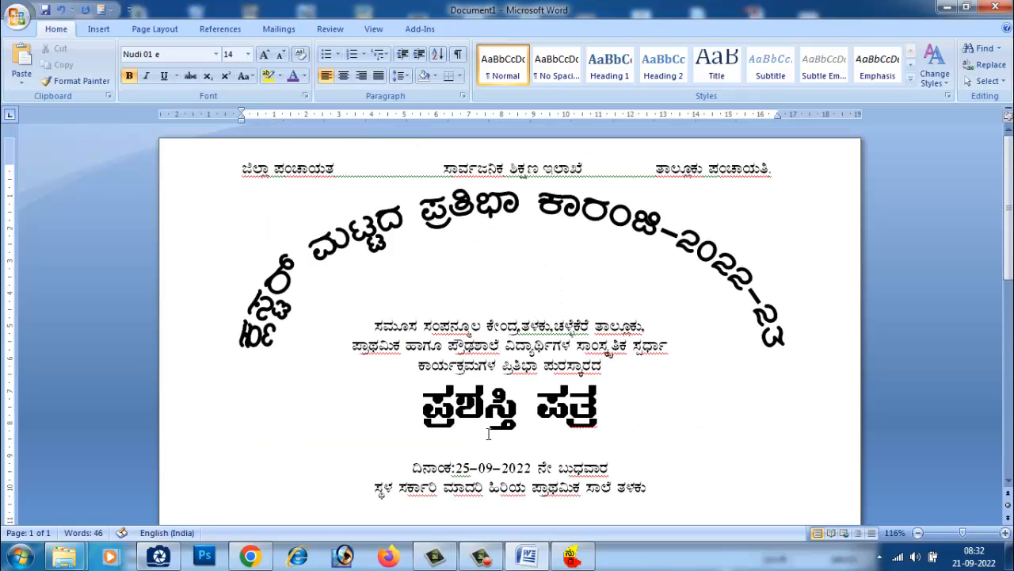
{"action": "left_click", "coordinate": [553, 215]}
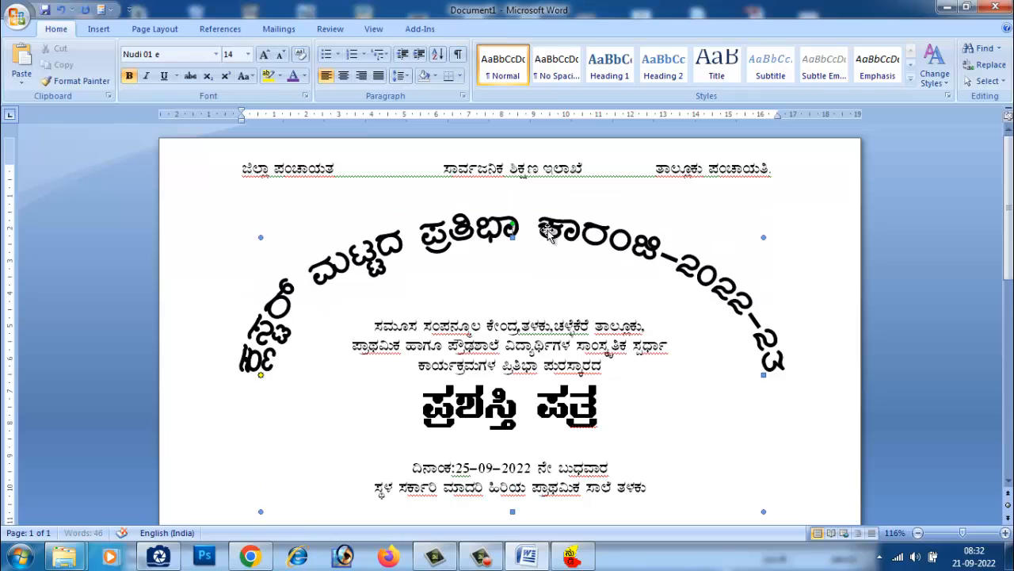
{"action": "scroll", "coordinate": [555, 238], "scroll_direction": "down", "scroll_amount": 3}
{"action": "scroll", "coordinate": [574, 361], "scroll_direction": "down", "scroll_amount": 4}
{"action": "scroll", "coordinate": [422, 252], "scroll_direction": "up", "scroll_amount": 5}
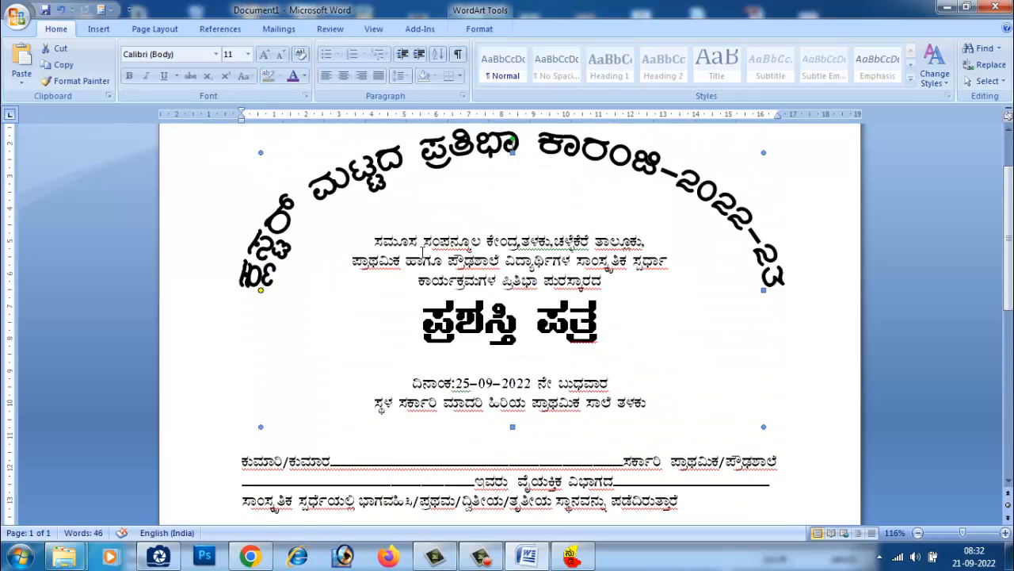
Set all text from the centred ಸಮೂಸ line to the end of the document to 16 pt.
{"action": "left_click_drag", "start_coordinate": [376, 237], "coordinate": [822, 508]}
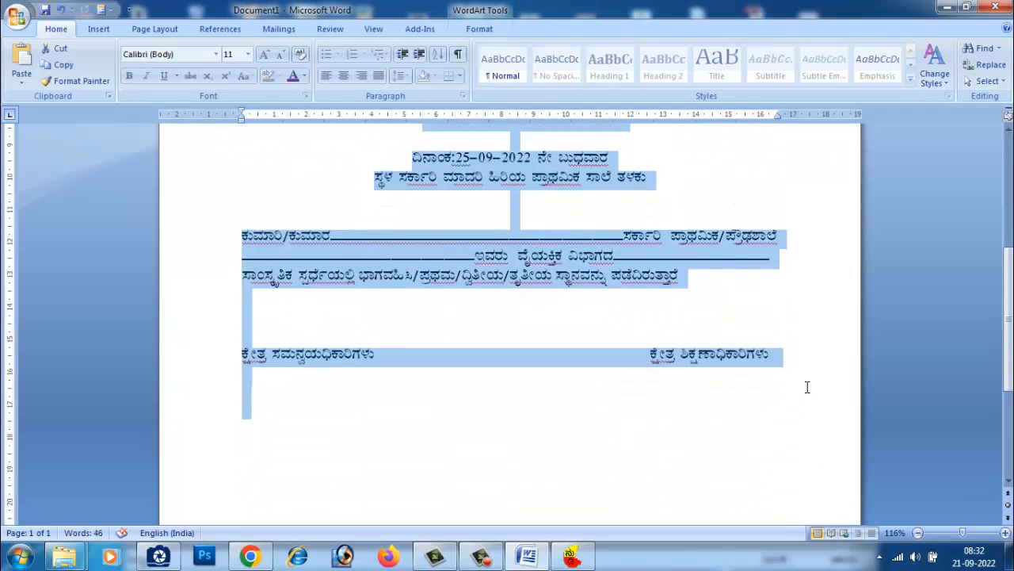
{"action": "left_click_drag", "start_coordinate": [807, 387], "coordinate": [795, 389]}
{"action": "left_click", "coordinate": [248, 54]}
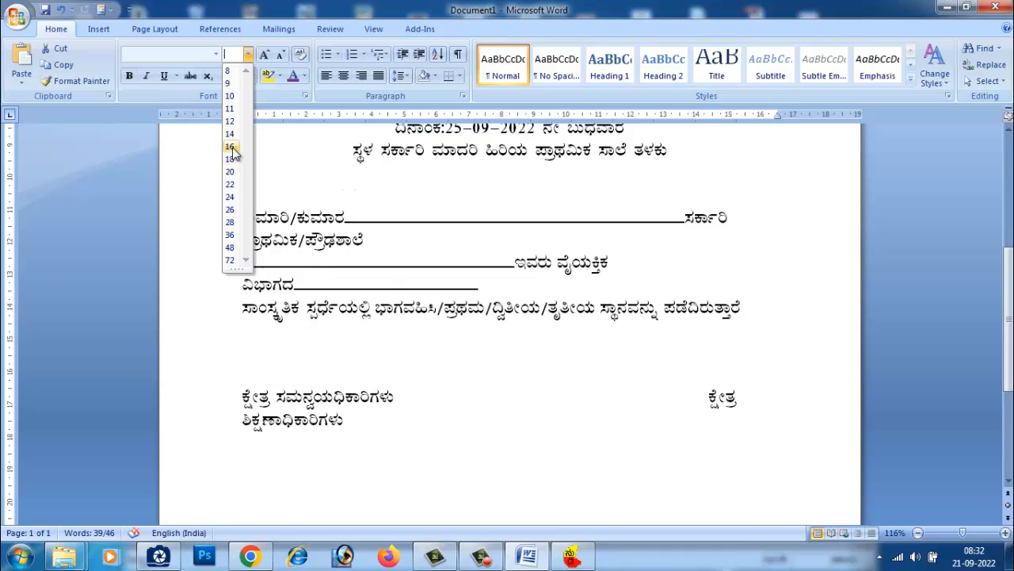
{"action": "left_click", "coordinate": [230, 146]}
{"action": "scroll", "coordinate": [471, 403], "scroll_direction": "up", "scroll_amount": 4}
{"action": "scroll", "coordinate": [480, 404], "scroll_direction": "down", "scroll_amount": 6}
{"action": "scroll", "coordinate": [480, 404], "scroll_direction": "down", "scroll_amount": 3}
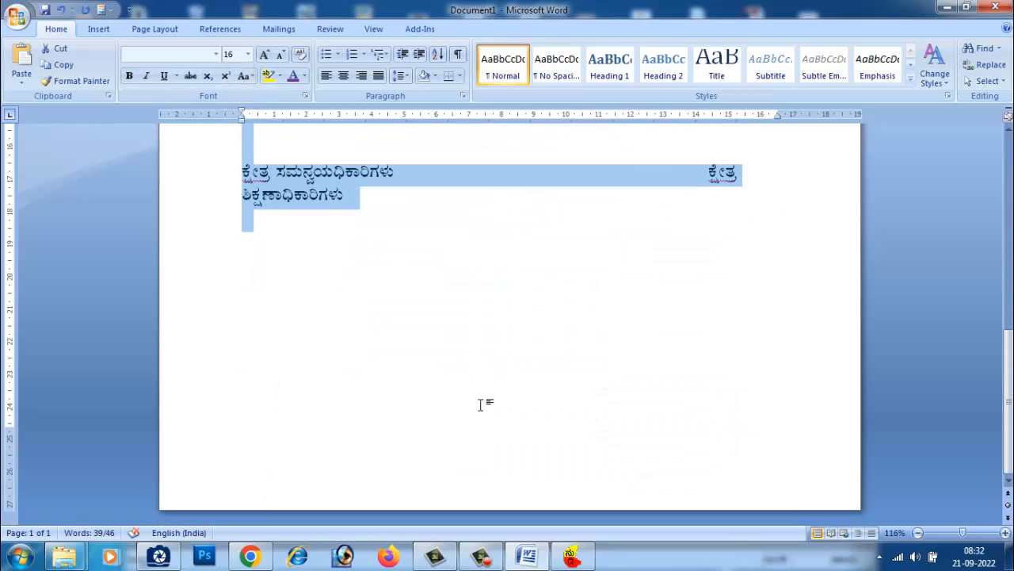
{"action": "scroll", "coordinate": [481, 401], "scroll_direction": "up", "scroll_amount": 8}
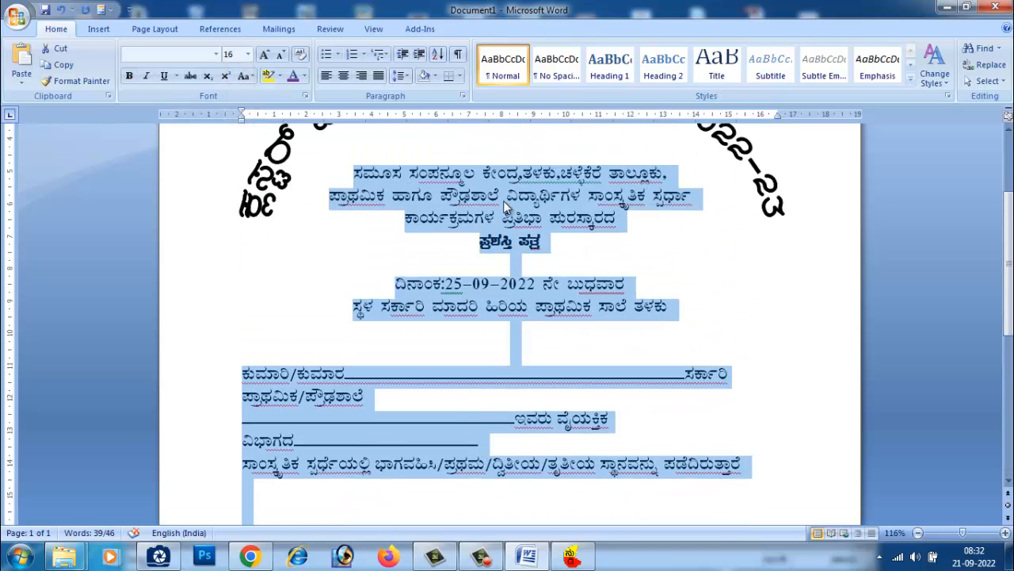
Slightly increase the line spacing of the selected certificate text and deselect it.
{"action": "left_click", "coordinate": [408, 74]}
{"action": "left_click", "coordinate": [421, 108]}
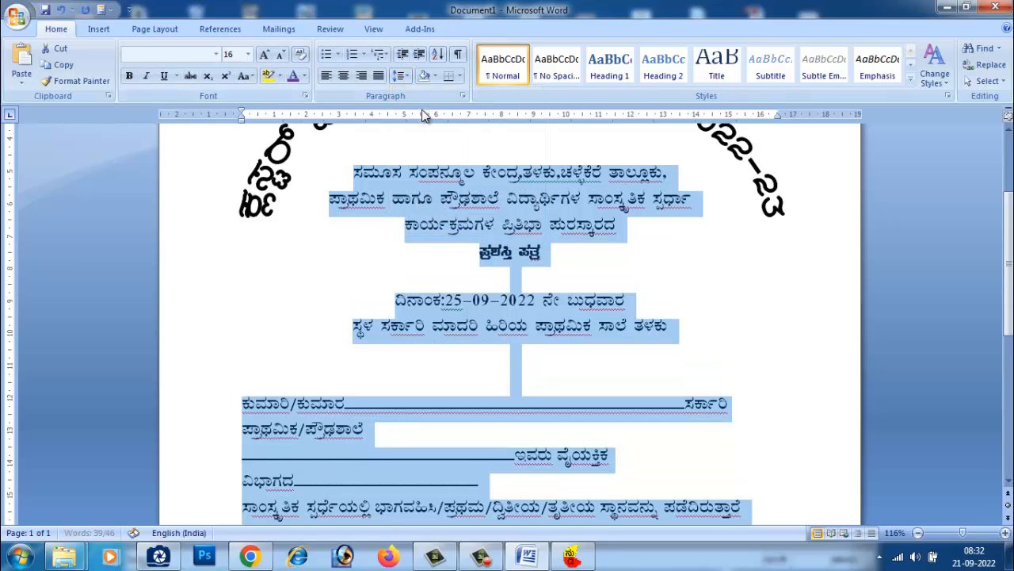
{"action": "scroll", "coordinate": [661, 375], "scroll_direction": "down", "scroll_amount": 3}
{"action": "left_click", "coordinate": [660, 354]}
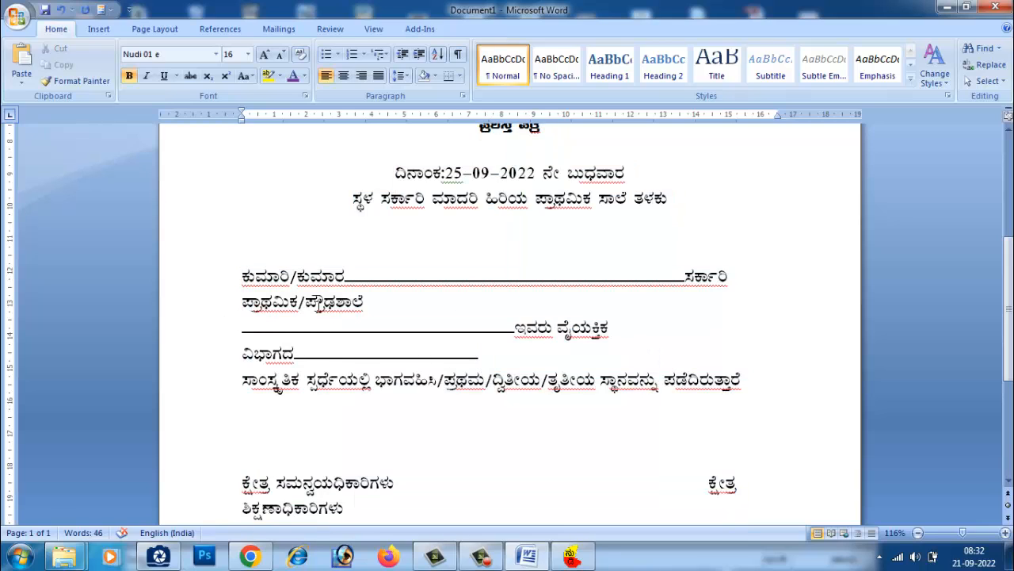
Shorten the underscore line after ಕುಮಾರಿ/ಕುಮಾರ until ಸರ್ಕಾರಿ ಪ್ರಾಥಮಿಕ/ಪ್ರೌಢಶಾಲೆ fits on the same row.
{"action": "left_click_drag", "start_coordinate": [685, 277], "coordinate": [652, 279]}
{"action": "key", "text": "BackSpace"}
{"action": "key", "text": "BackSpace"}
{"action": "key", "text": "BackSpace"}
{"action": "key", "text": "BackSpace"}
{"action": "key", "text": "BackSpace"}
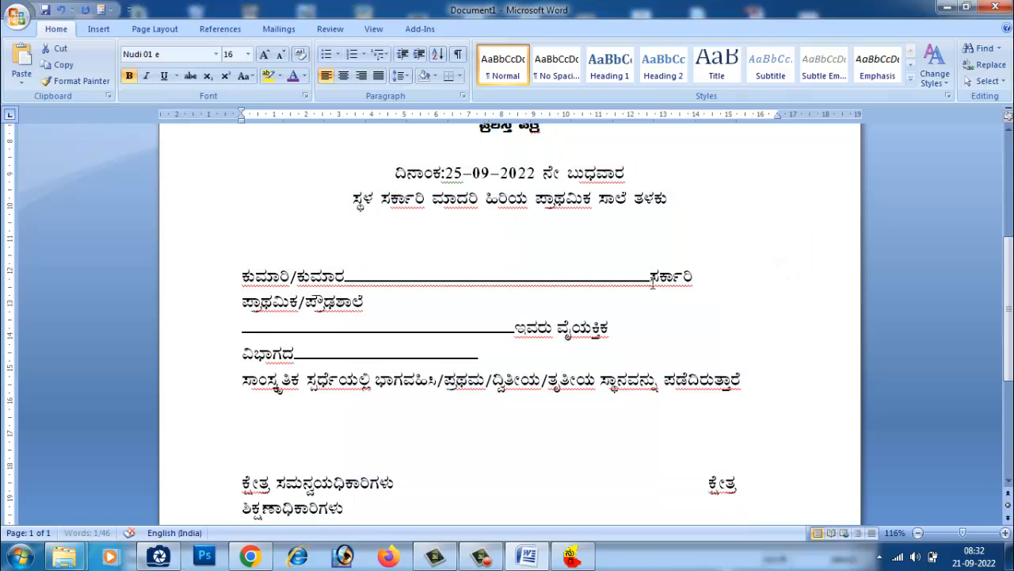
{"action": "key", "text": "BackSpace"}
{"action": "key", "text": "BackSpace"}
{"action": "key", "text": "BackSpace"}
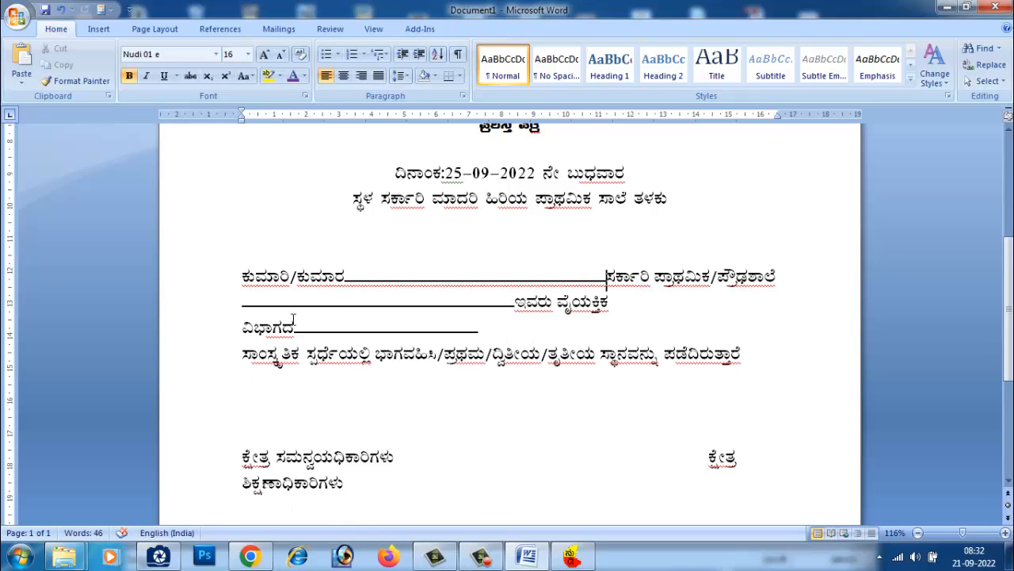
Shorten the underscore line before ಇವರು until ವೈಯಕ್ತಿಕ ವಿಭಾಗದ and its trailing fill-in line fit on one row.
{"action": "key", "text": "BackSpace"}
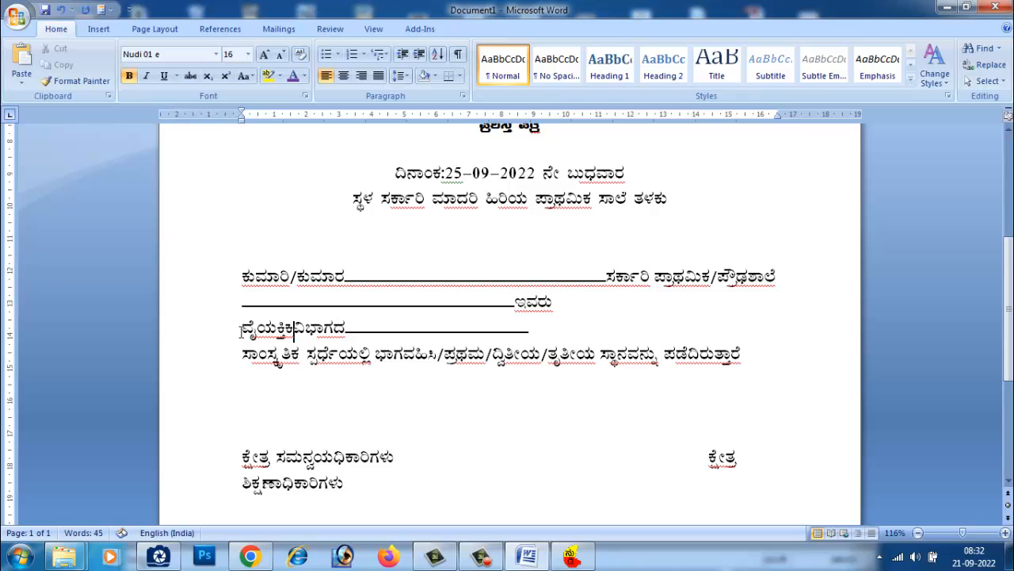
{"action": "left_click_drag", "start_coordinate": [513, 302], "coordinate": [432, 302]}
{"action": "key", "text": "BackSpace"}
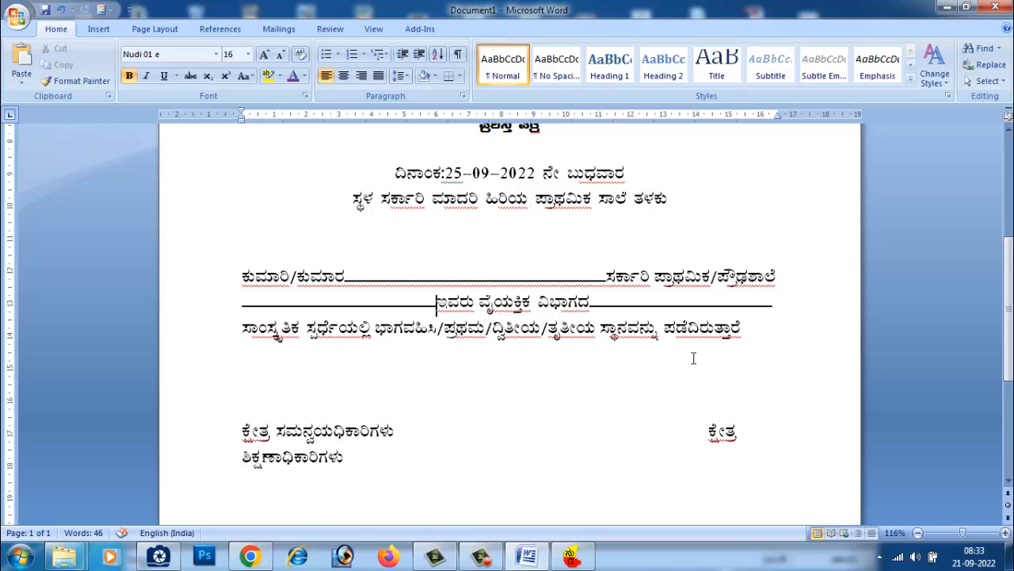
{"action": "type", "text": "_"}
{"action": "key", "text": "BackSpace"}
{"action": "type", "text": "_"}
{"action": "key", "text": "BackSpace"}
{"action": "scroll", "coordinate": [789, 399], "scroll_direction": "down", "scroll_amount": 2}
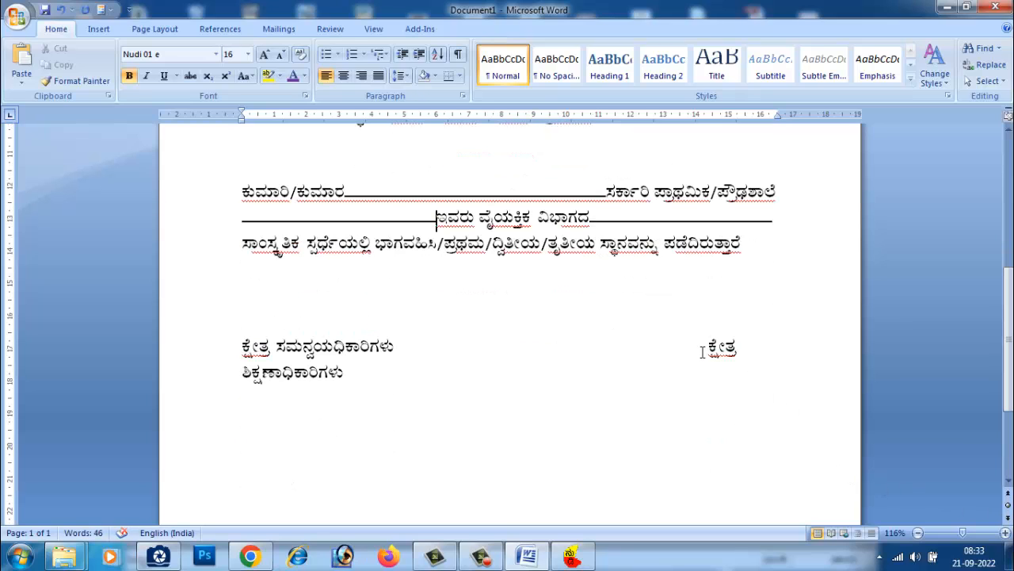
Delete some of the spaces before ಕ್ಷೇತ್ರ ಶಿಕ್ಷಣಾಧಿಕಾರಿಗಳು to bring it back onto one row.
{"action": "left_click_drag", "start_coordinate": [702, 352], "coordinate": [593, 351]}
{"action": "key", "text": "Delete"}
{"action": "key", "text": "BackSpace"}
Enlarge the ಪ್ರಶಸ್ತಿ ಪತ್ರ heading to 72 pt.
{"action": "scroll", "coordinate": [625, 400], "scroll_direction": "up", "scroll_amount": 8}
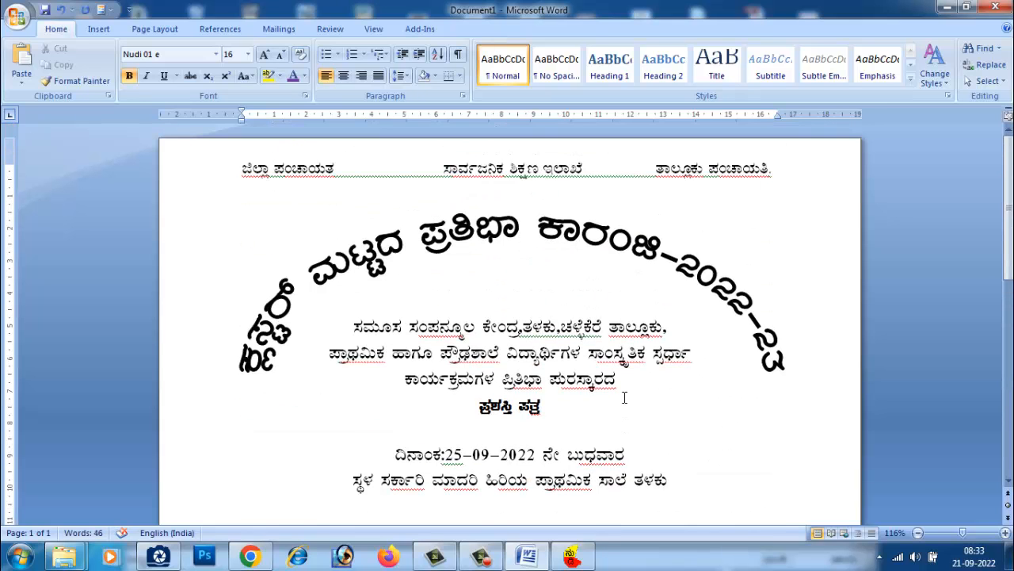
{"action": "left_click_drag", "start_coordinate": [551, 404], "coordinate": [479, 409]}
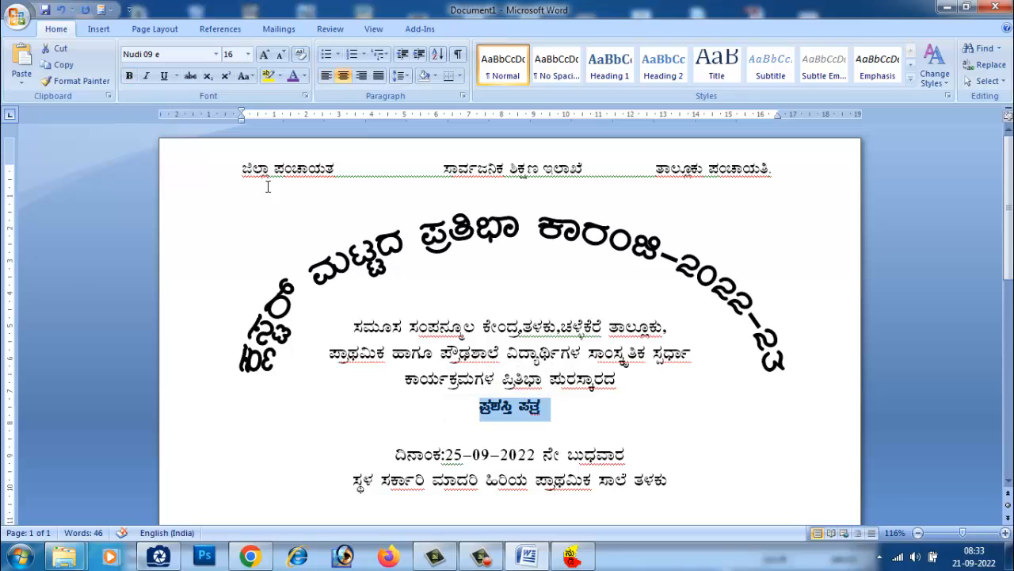
{"action": "left_click", "coordinate": [265, 54]}
{"action": "left_click", "coordinate": [265, 55]}
{"action": "left_click", "coordinate": [264, 55]}
{"action": "left_click", "coordinate": [265, 54]}
{"action": "left_click", "coordinate": [264, 55]}
{"action": "left_click", "coordinate": [265, 54]}
{"action": "left_click", "coordinate": [264, 54]}
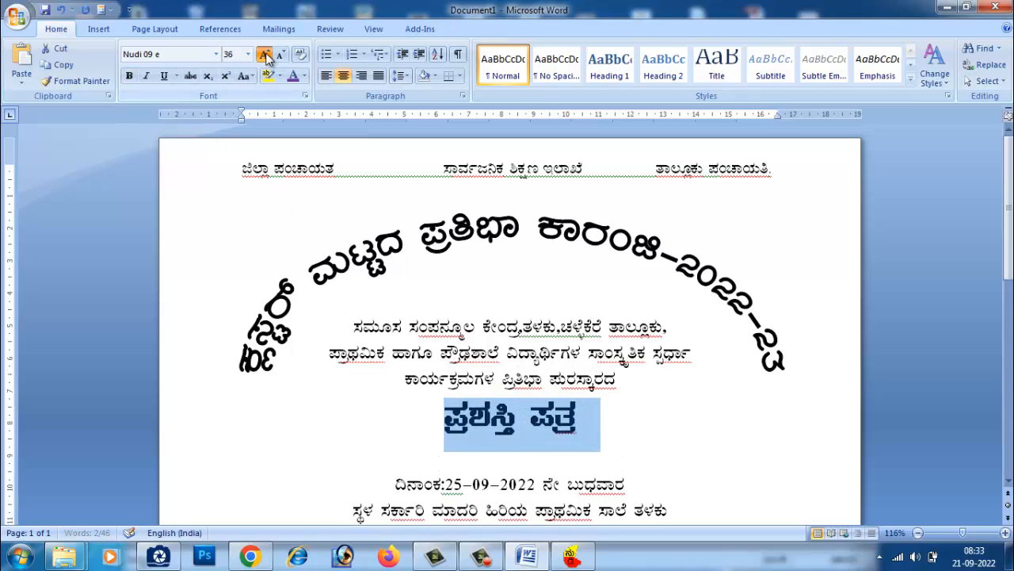
{"action": "left_click", "coordinate": [265, 54]}
{"action": "left_click", "coordinate": [265, 55]}
{"action": "scroll", "coordinate": [468, 317], "scroll_direction": "down", "scroll_amount": 4}
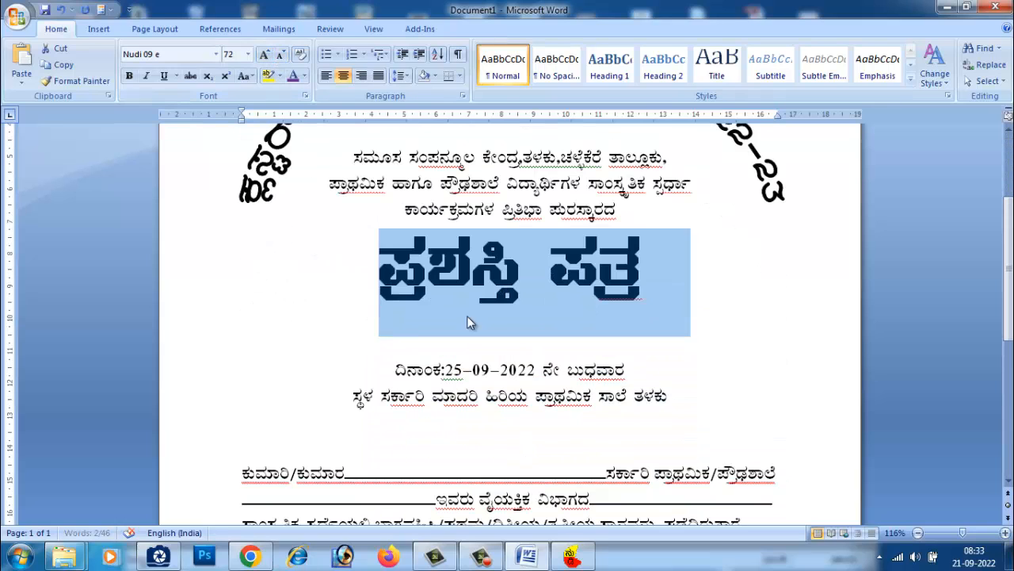
Remove the blank line above the ದಿನಾಂಕ line and centre that line again, checking the sample certificate in ACDSee Quick View.
{"action": "left_click", "coordinate": [382, 355]}
{"action": "key", "text": "ctrl+l"}
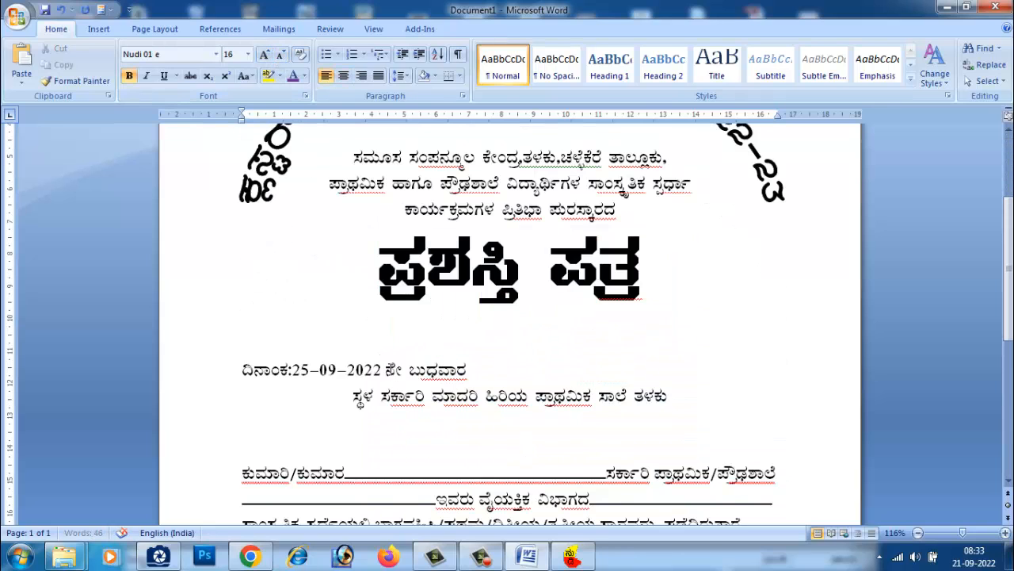
{"action": "key", "text": "BackSpace"}
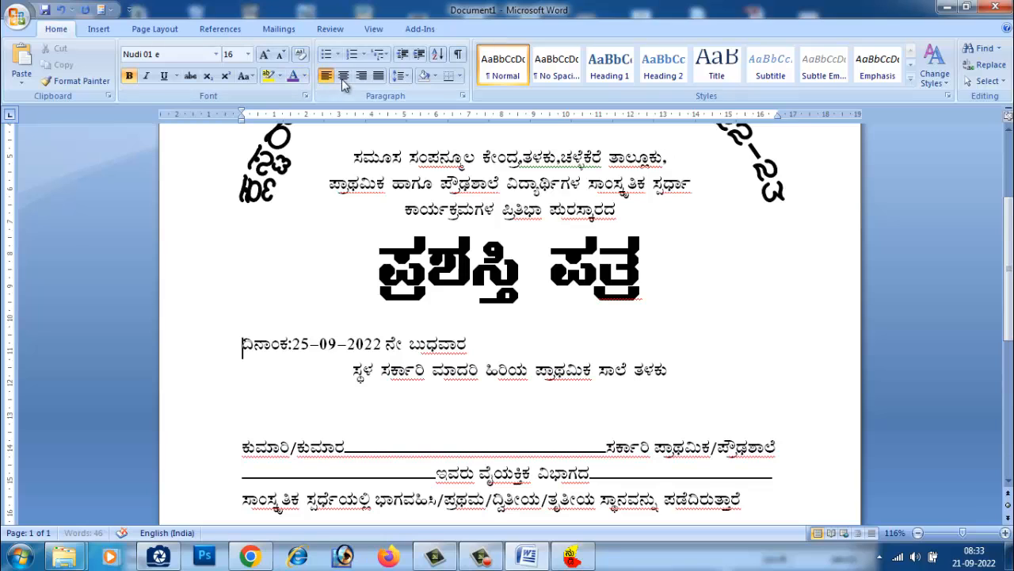
{"action": "left_click", "coordinate": [343, 75]}
{"action": "left_click", "coordinate": [160, 556]}
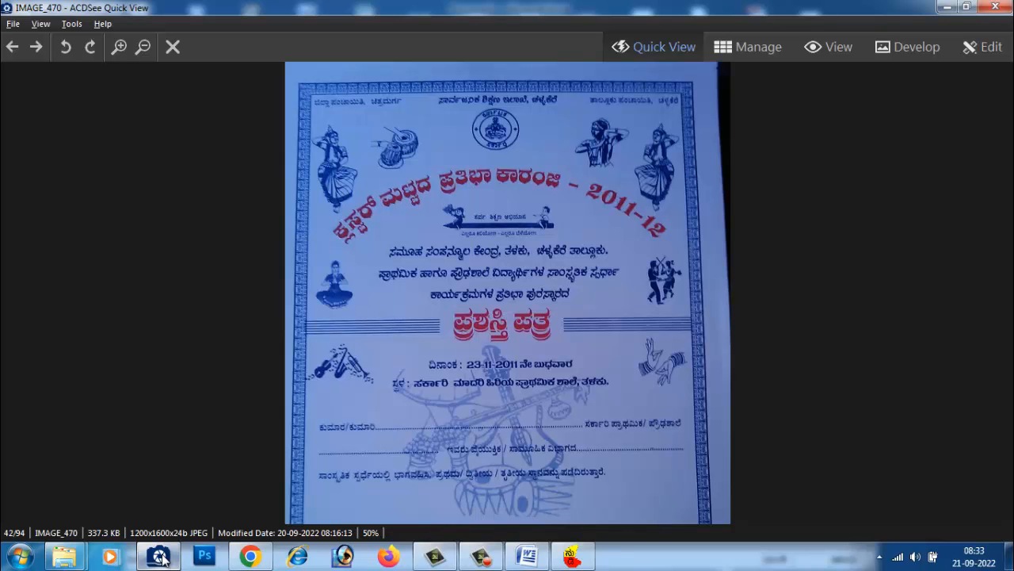
Move the arched WordArt title lower to leave room beneath the header line, checking the sample certificate in ACDSee Quick View.
{"action": "left_click", "coordinate": [160, 557]}
{"action": "scroll", "coordinate": [523, 266], "scroll_direction": "up", "scroll_amount": 5}
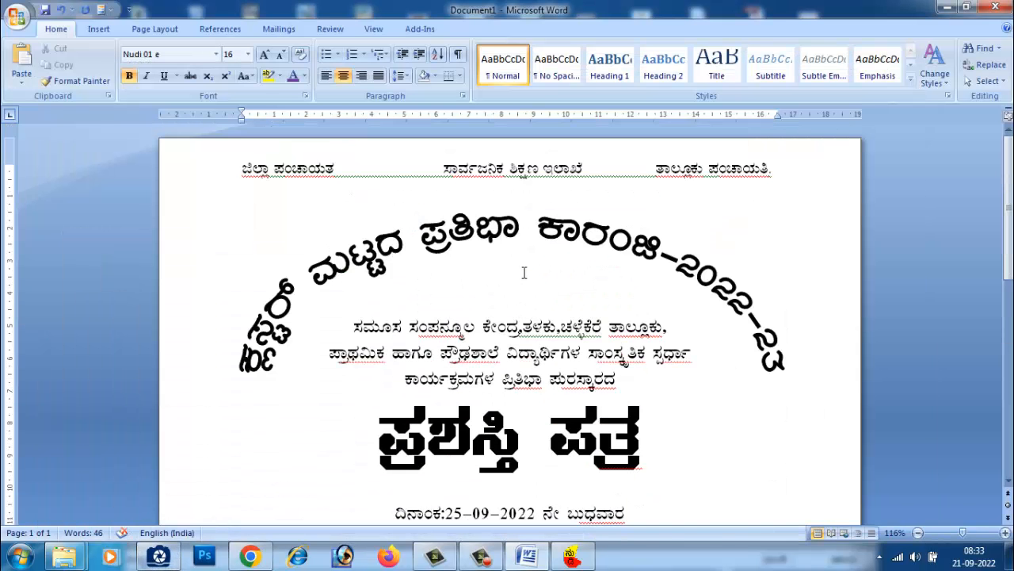
{"action": "left_click_drag", "start_coordinate": [515, 229], "coordinate": [515, 279]}
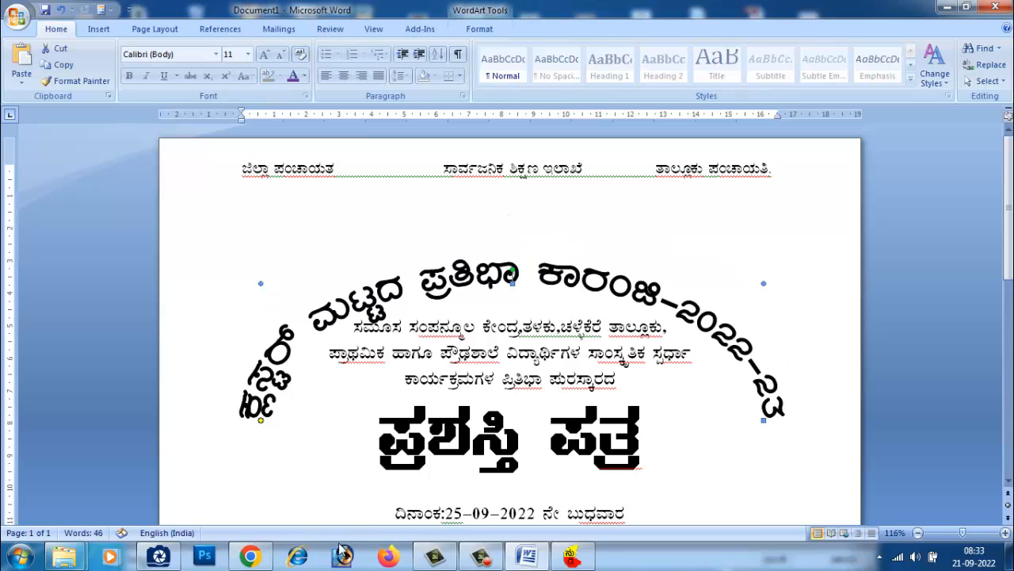
{"action": "left_click", "coordinate": [159, 557]}
{"action": "left_click", "coordinate": [160, 556]}
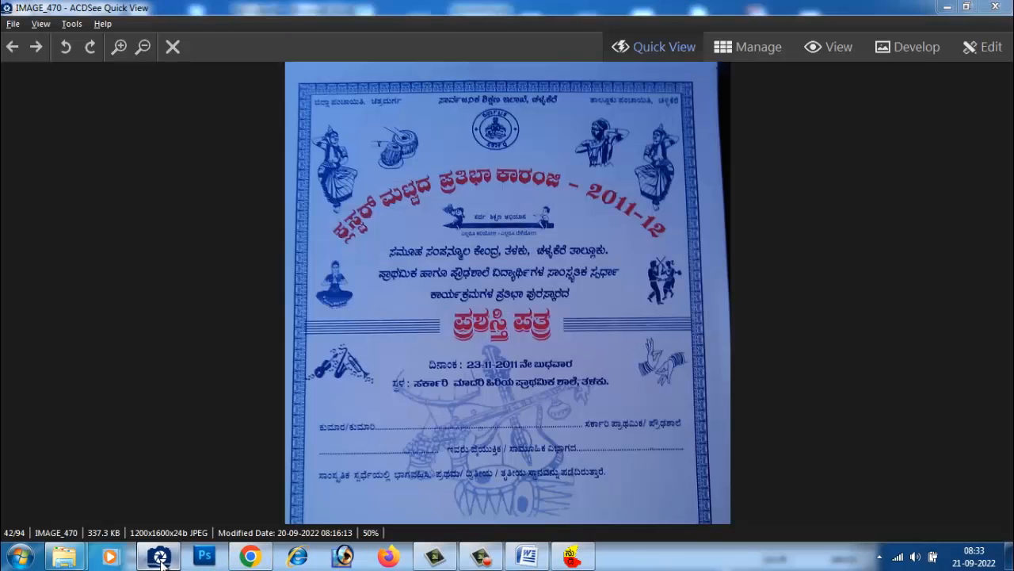
Insert two blank lines before the line beginning ಸಮೂಸ ಸಂಪನ್ಮೂಲ ಕೇಂದ್ರ and nudge the arched title slightly lower.
{"action": "scroll", "coordinate": [561, 315], "scroll_direction": "down", "scroll_amount": 3}
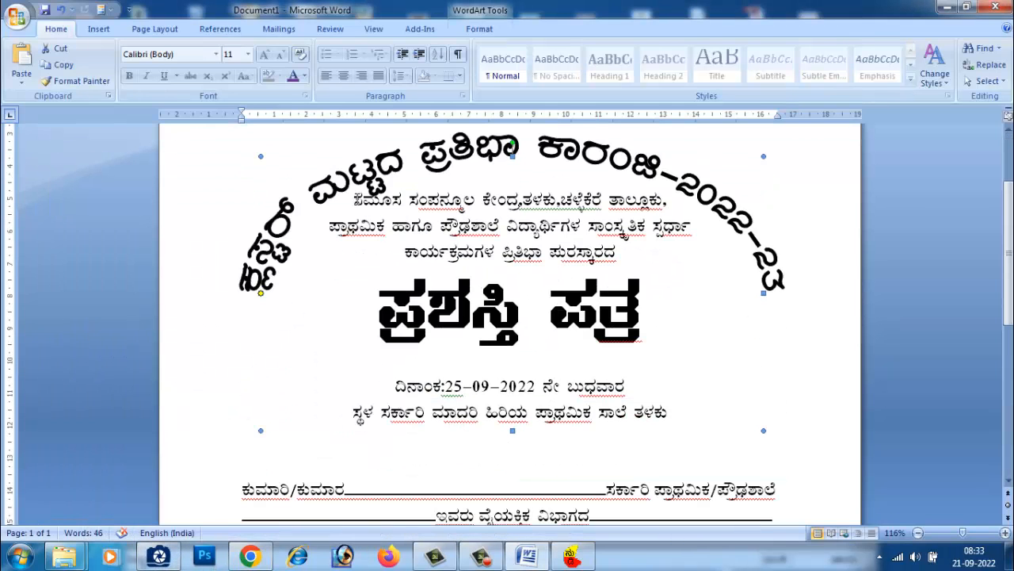
{"action": "left_click", "coordinate": [353, 201]}
{"action": "key", "text": "Return"}
{"action": "key", "text": "Return"}
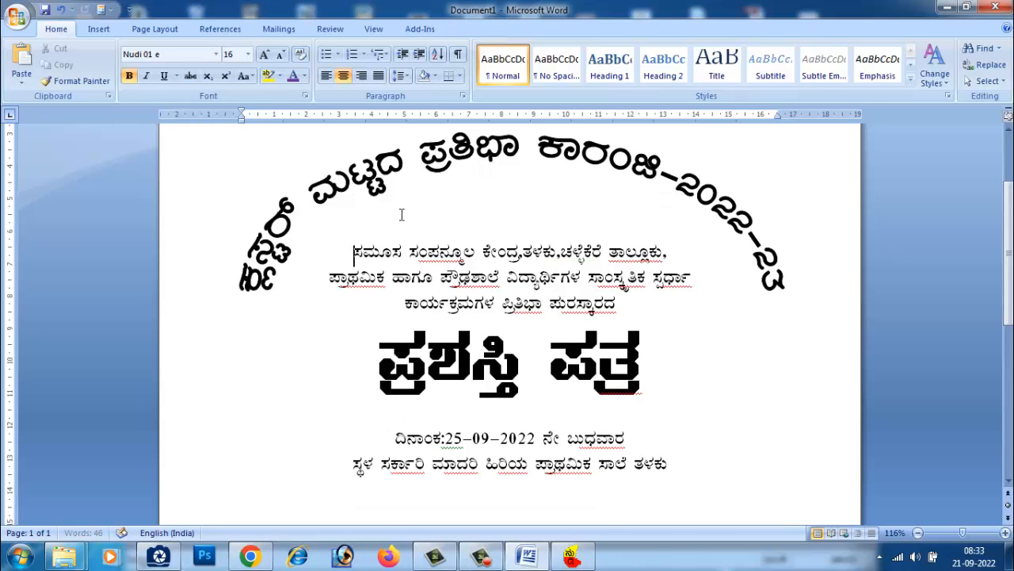
{"action": "scroll", "coordinate": [436, 221], "scroll_direction": "up", "scroll_amount": 4}
{"action": "left_click", "coordinate": [492, 286]}
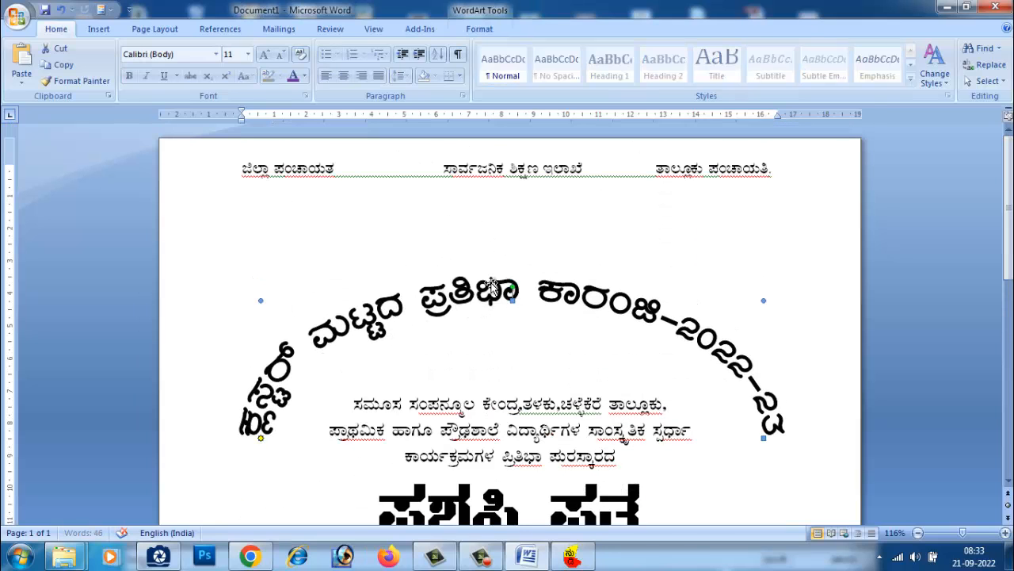
{"action": "scroll", "coordinate": [523, 333], "scroll_direction": "down", "scroll_amount": 12}
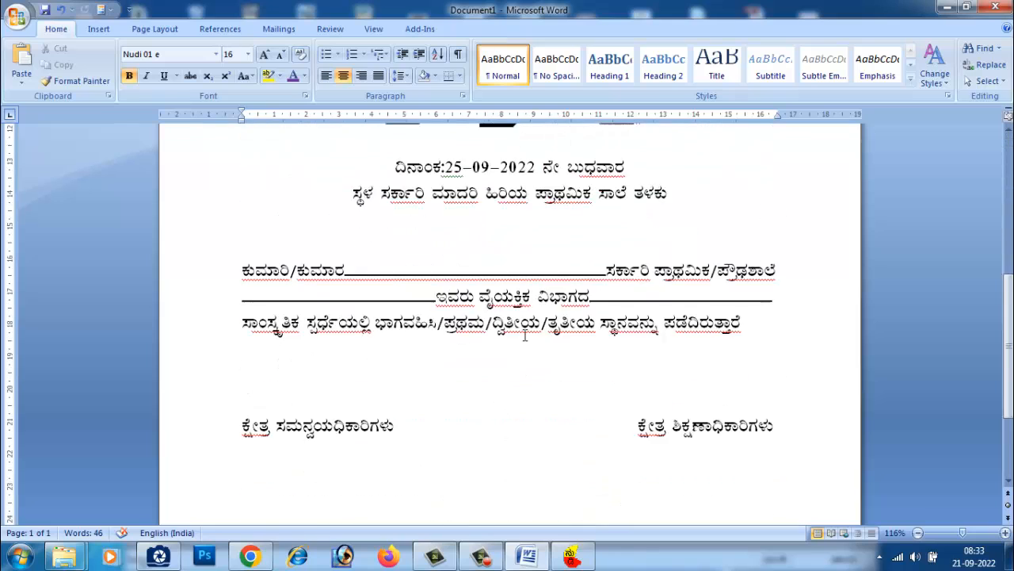
{"action": "scroll", "coordinate": [526, 335], "scroll_direction": "up", "scroll_amount": 10}
{"action": "scroll", "coordinate": [525, 335], "scroll_direction": "up", "scroll_amount": 2}
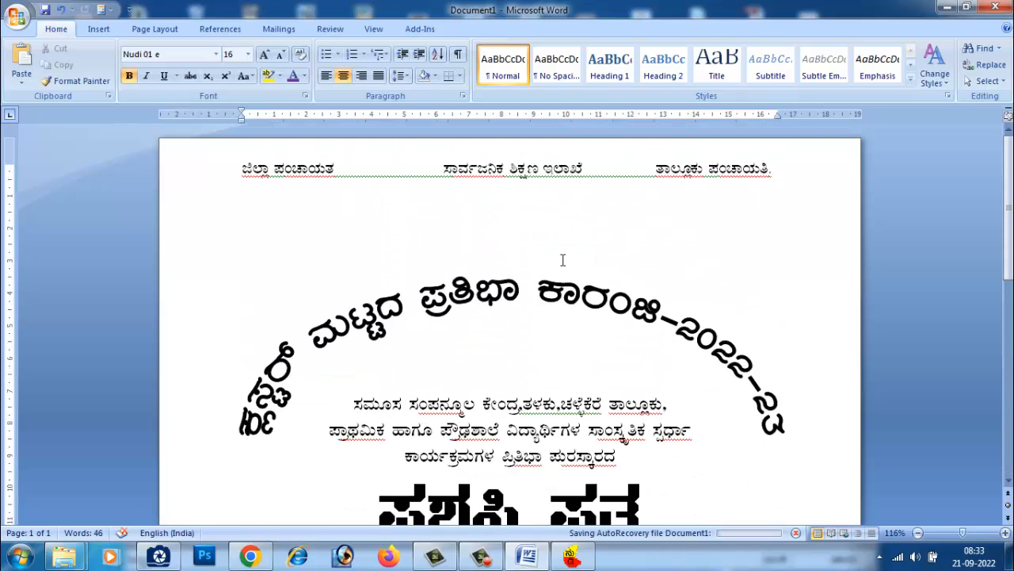
{"action": "scroll", "coordinate": [571, 278], "scroll_direction": "down", "scroll_amount": 14}
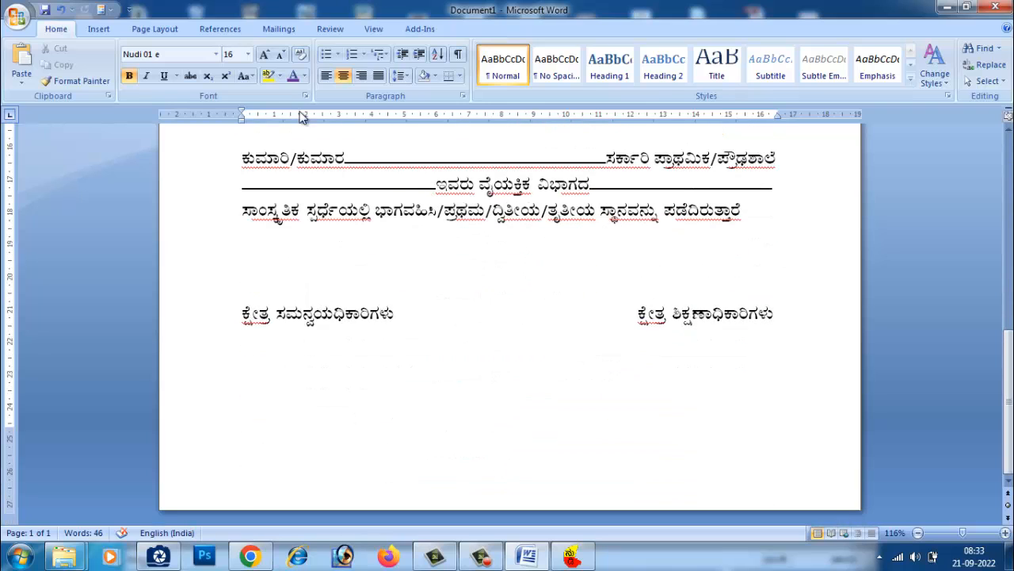
Insert the Krushi Vidyalaya emblem picture from the 0Guru 03 folder on the desktop.
{"action": "left_click", "coordinate": [99, 30]}
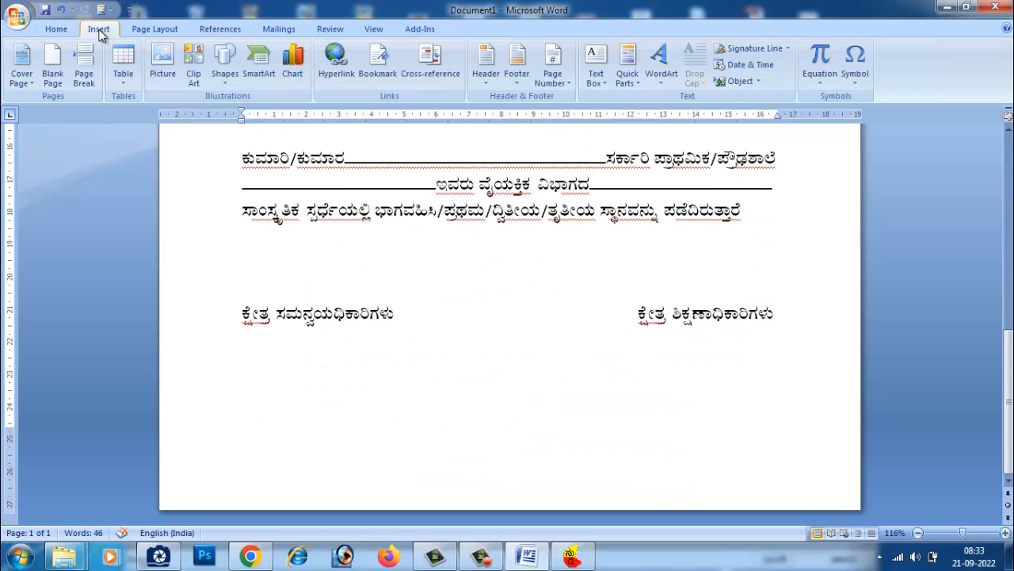
{"action": "left_click", "coordinate": [172, 62]}
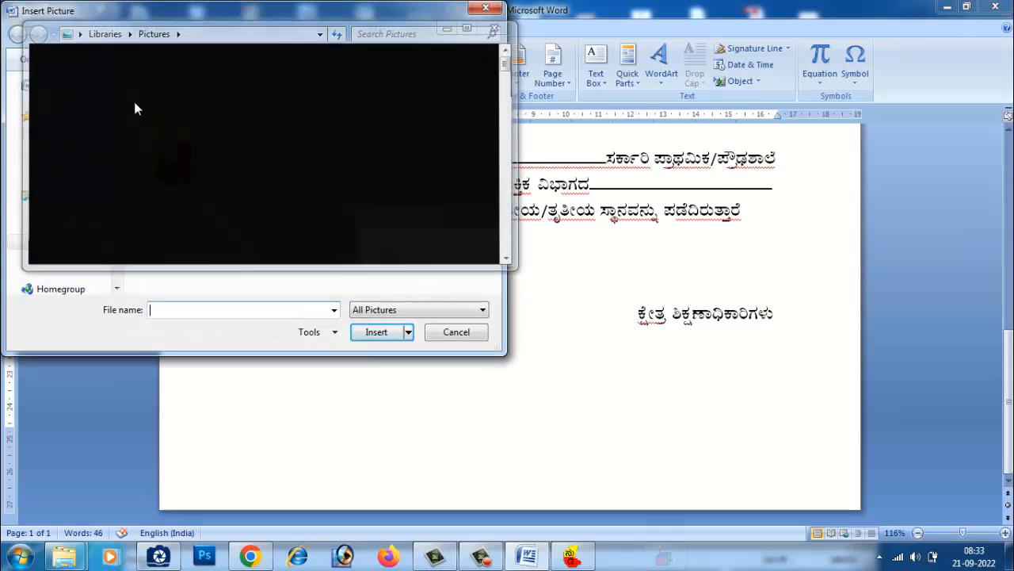
{"action": "left_click", "coordinate": [657, 213]}
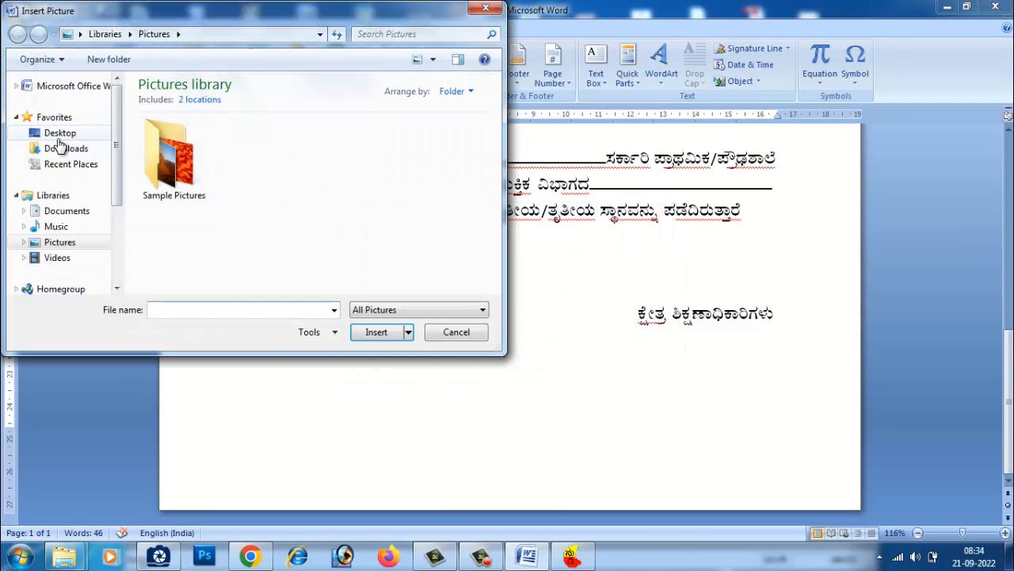
{"action": "left_click", "coordinate": [60, 134]}
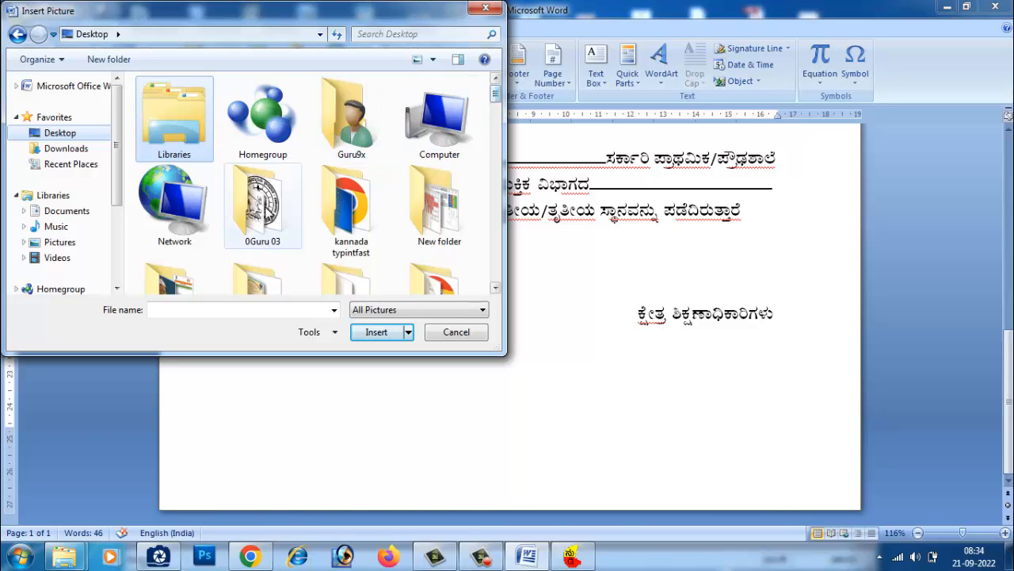
{"action": "double_click", "coordinate": [262, 207]}
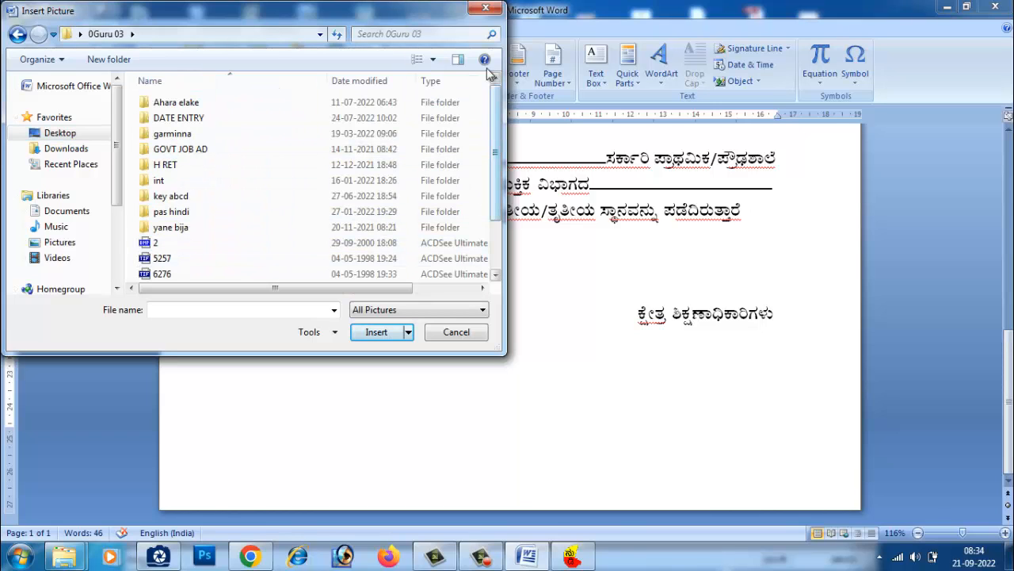
{"action": "left_click", "coordinate": [432, 59]}
{"action": "left_click", "coordinate": [480, 44]}
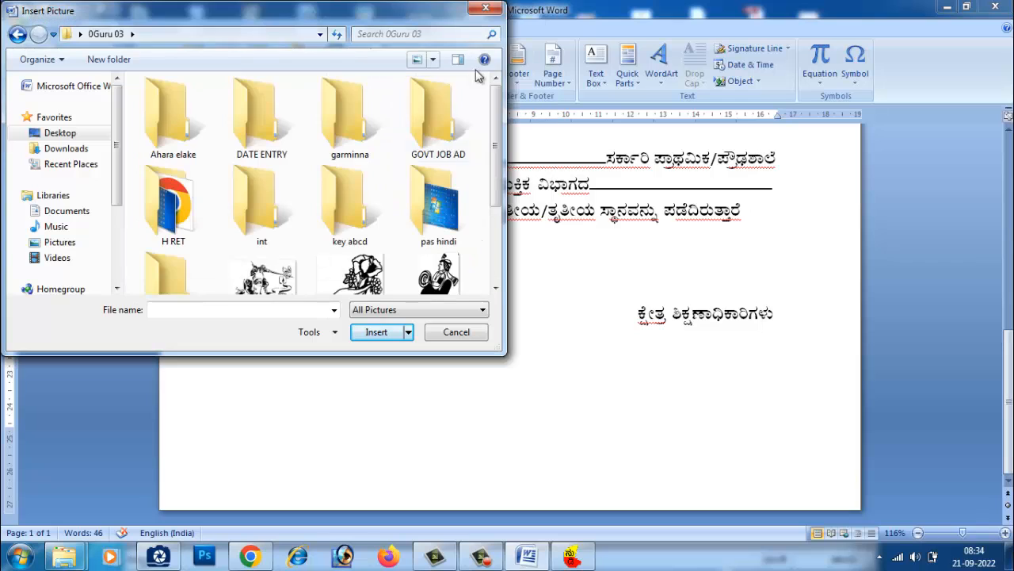
{"action": "left_click_drag", "start_coordinate": [499, 160], "coordinate": [495, 228]}
{"action": "left_click", "coordinate": [442, 252]}
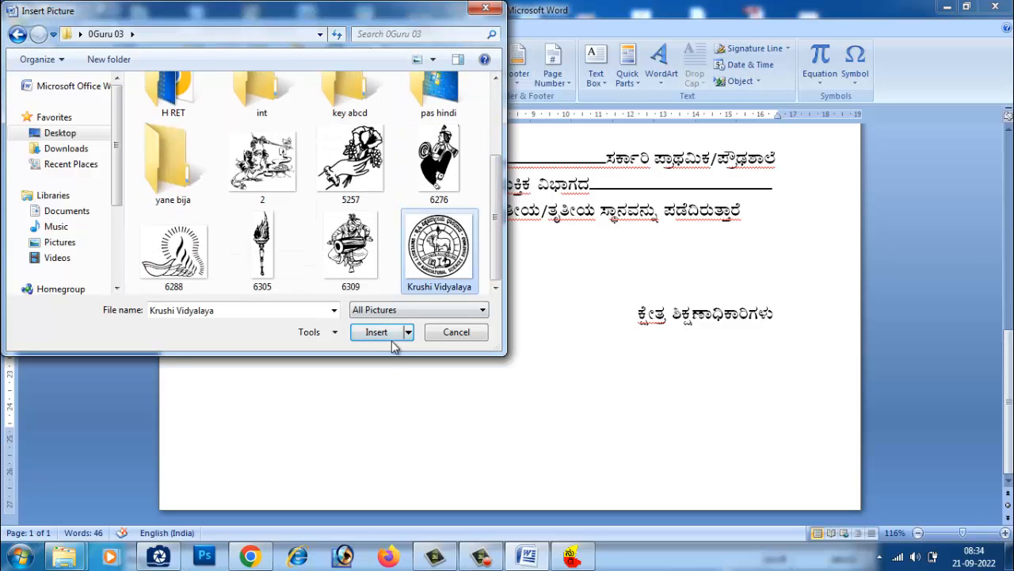
{"action": "left_click", "coordinate": [386, 341]}
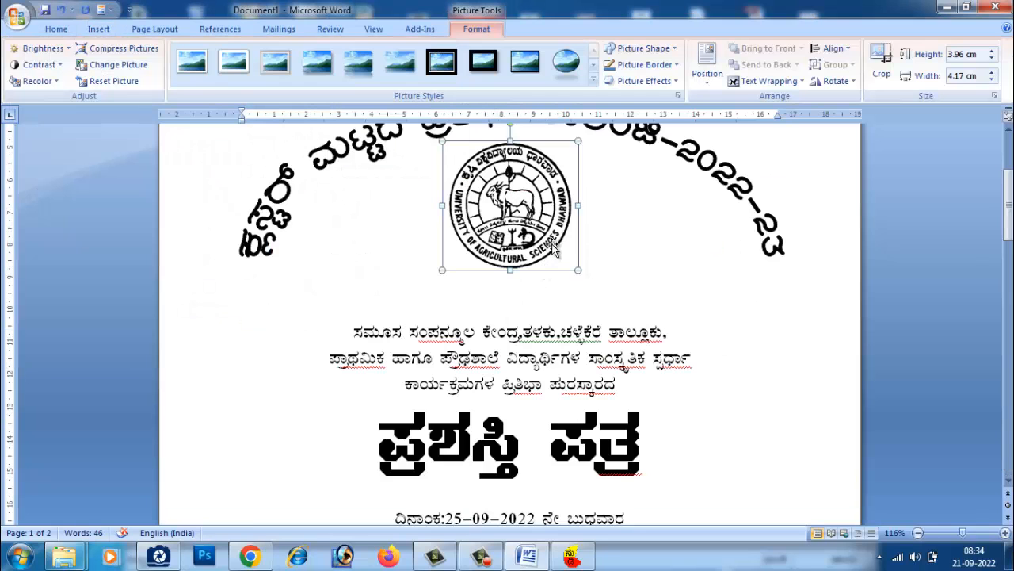
Set the emblem In Front of Text and place it, shrunk to about 2.49 × 2.65 cm, centrally between the header line and arched title.
{"action": "left_click", "coordinate": [806, 83]}
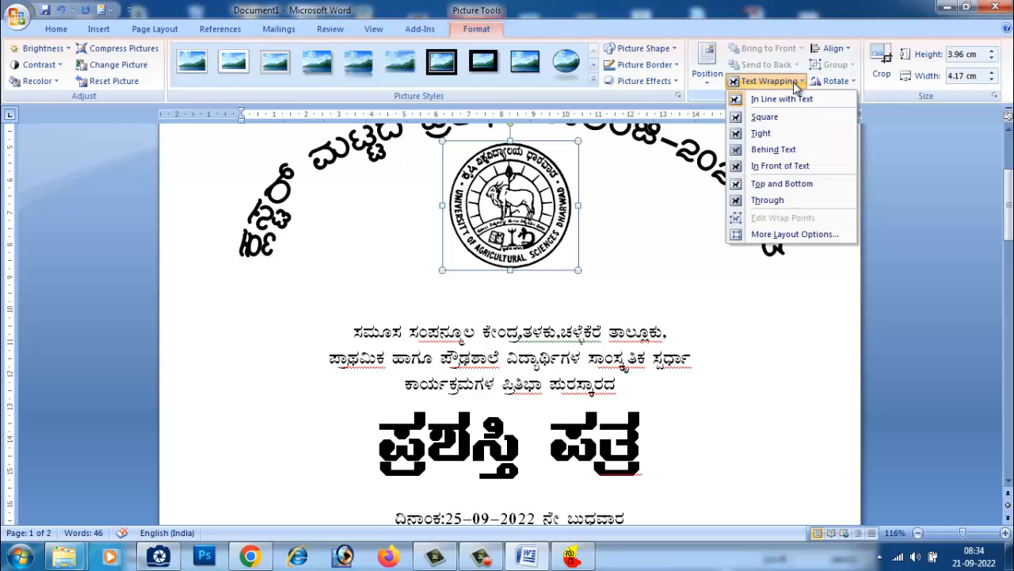
{"action": "left_click", "coordinate": [801, 166]}
{"action": "scroll", "coordinate": [529, 235], "scroll_direction": "up", "scroll_amount": 3}
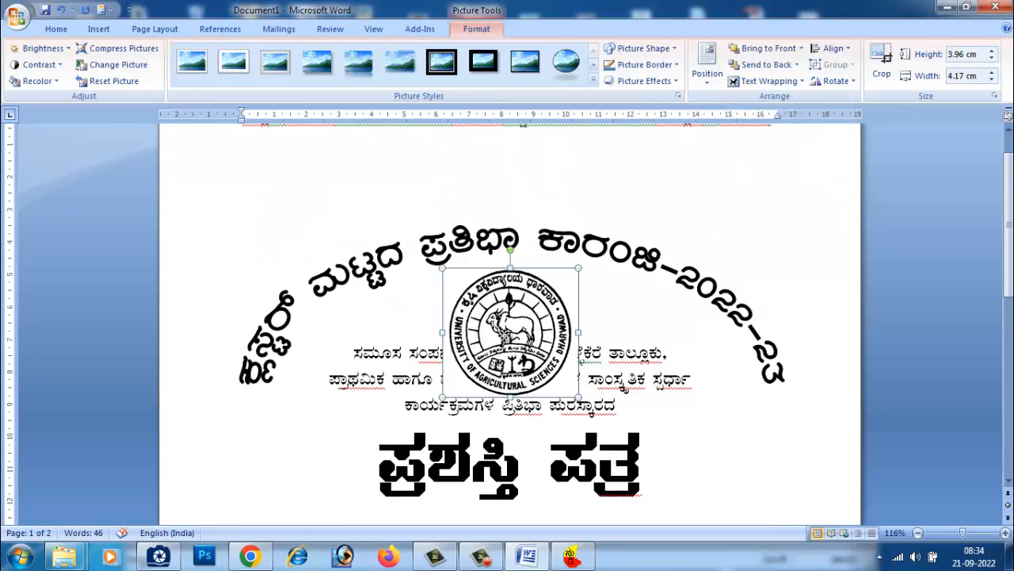
{"action": "left_click_drag", "start_coordinate": [505, 337], "coordinate": [505, 209]}
{"action": "left_click_drag", "start_coordinate": [564, 157], "coordinate": [535, 181]}
{"action": "left_click_drag", "start_coordinate": [505, 217], "coordinate": [531, 200]}
{"action": "scroll", "coordinate": [539, 235], "scroll_direction": "up", "scroll_amount": 2}
{"action": "left_click", "coordinate": [600, 231]}
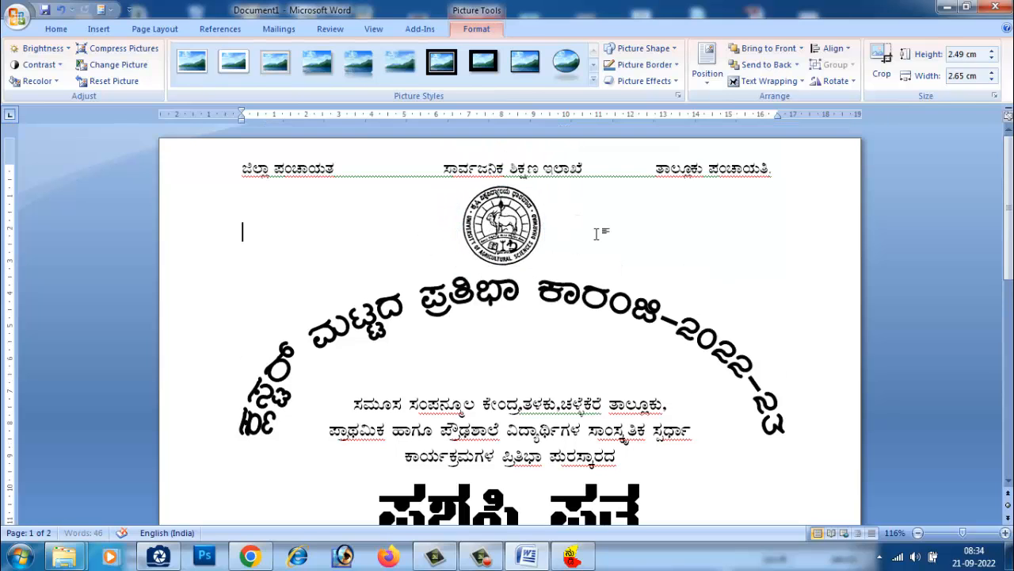
Insert pictures 2, 5257, 6276 and 6309 together from the 0Guru 03 folder, after checking the sample certificate in ACDSee Quick View.
{"action": "left_click", "coordinate": [163, 554]}
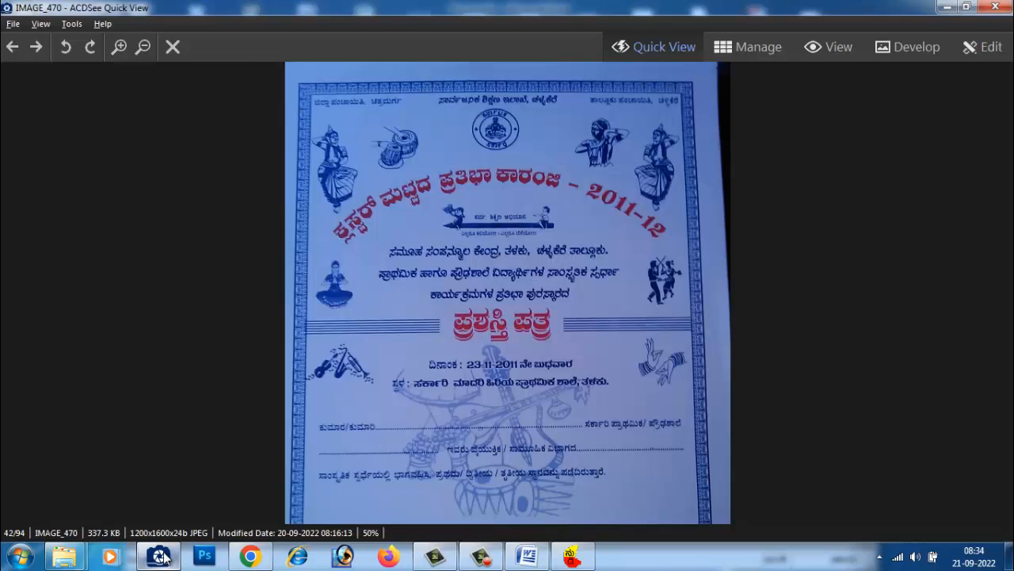
{"action": "left_click", "coordinate": [163, 556]}
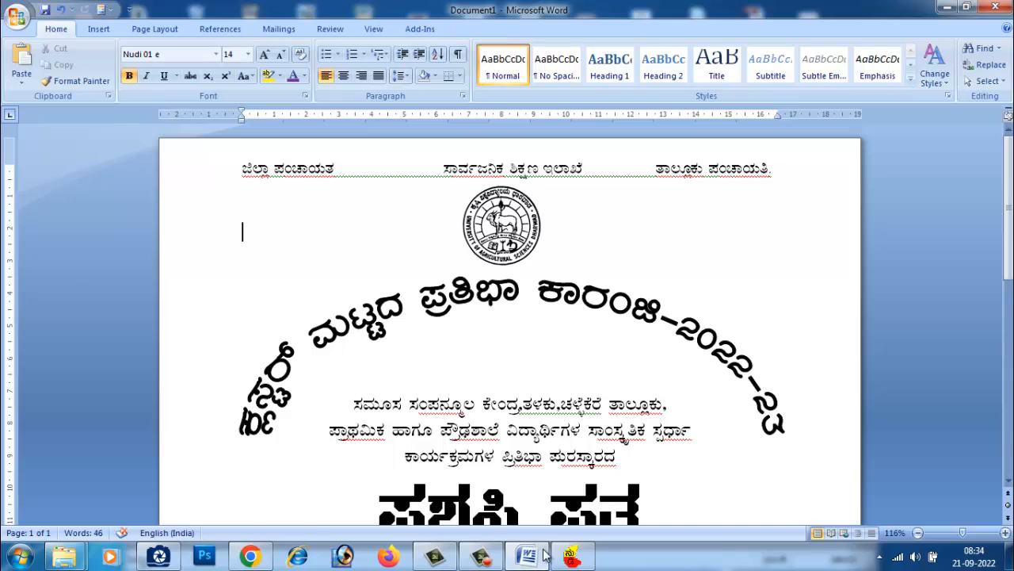
{"action": "left_click", "coordinate": [104, 30]}
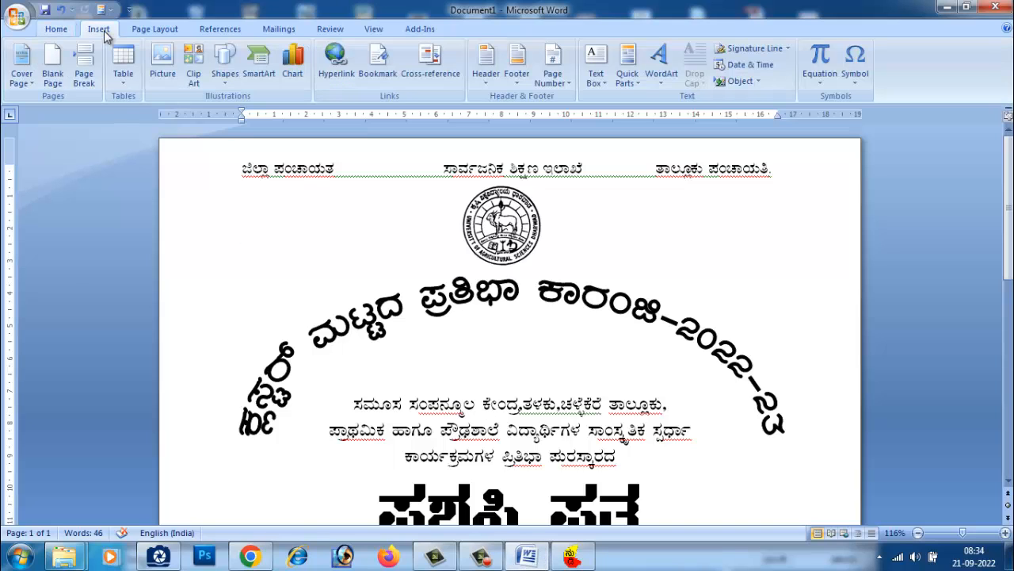
{"action": "left_click", "coordinate": [162, 63]}
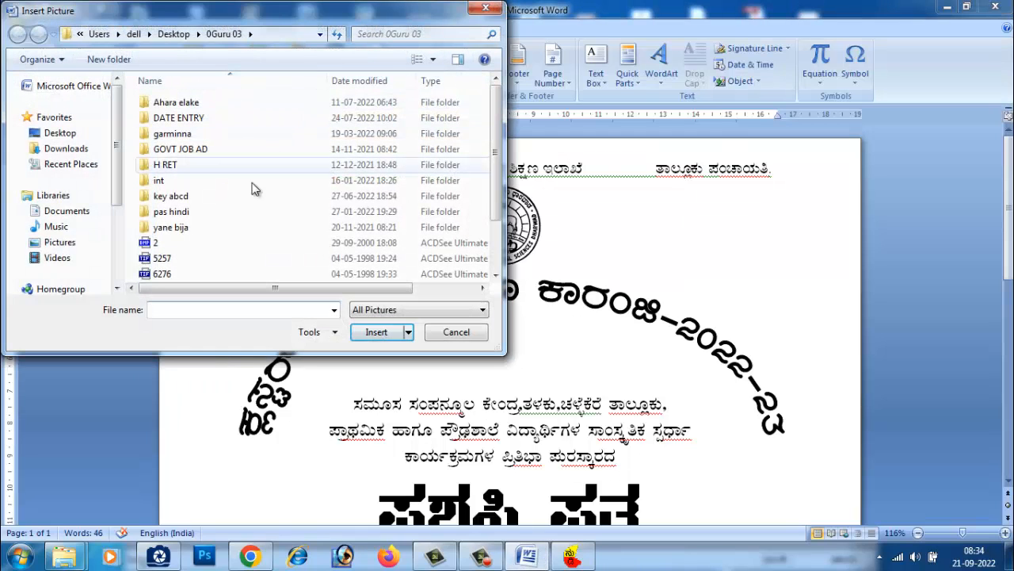
{"action": "left_click", "coordinate": [186, 259]}
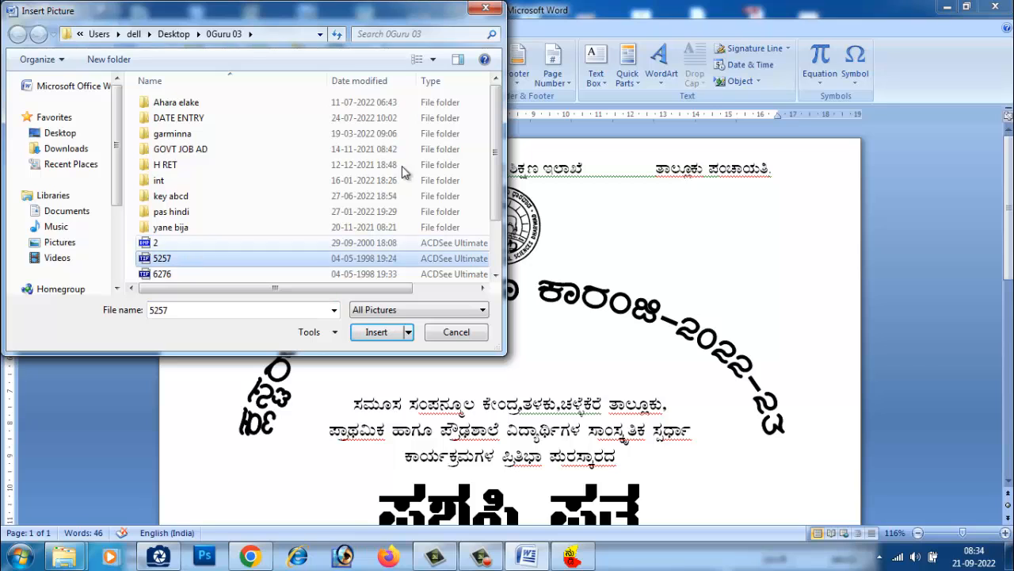
{"action": "left_click", "coordinate": [434, 60]}
{"action": "left_click", "coordinate": [478, 40]}
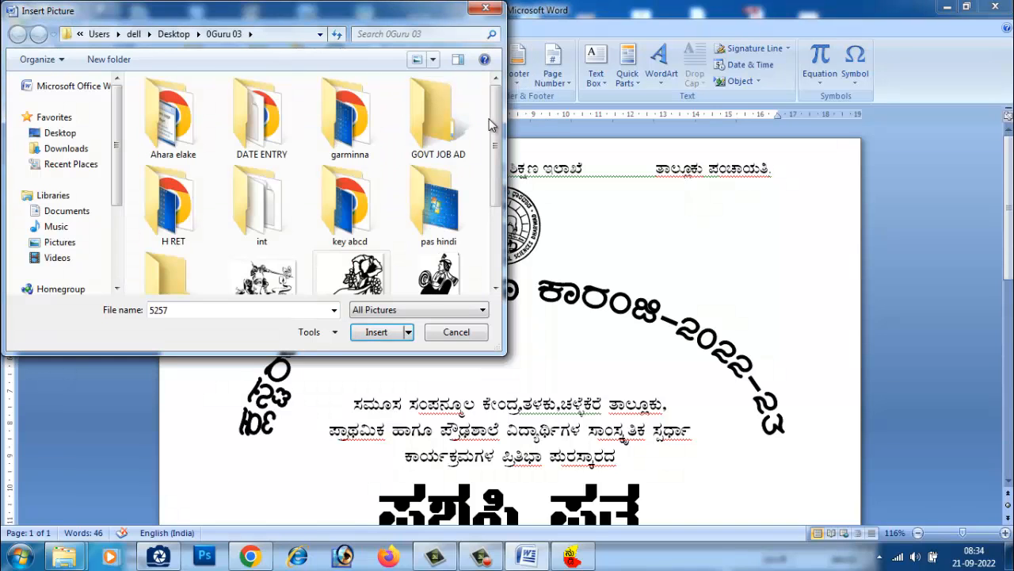
{"action": "scroll", "coordinate": [504, 167], "scroll_direction": "down", "scroll_amount": 1}
{"action": "scroll", "coordinate": [450, 183], "scroll_direction": "down", "scroll_amount": 1}
{"action": "left_click", "coordinate": [439, 167], "text": "ctrl"}
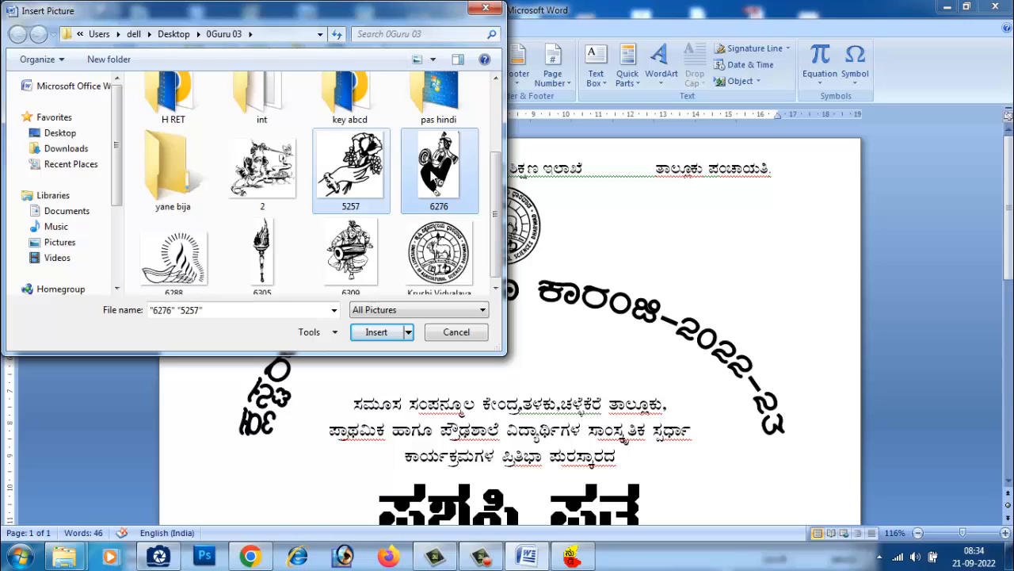
{"action": "left_click", "coordinate": [351, 252], "text": "ctrl"}
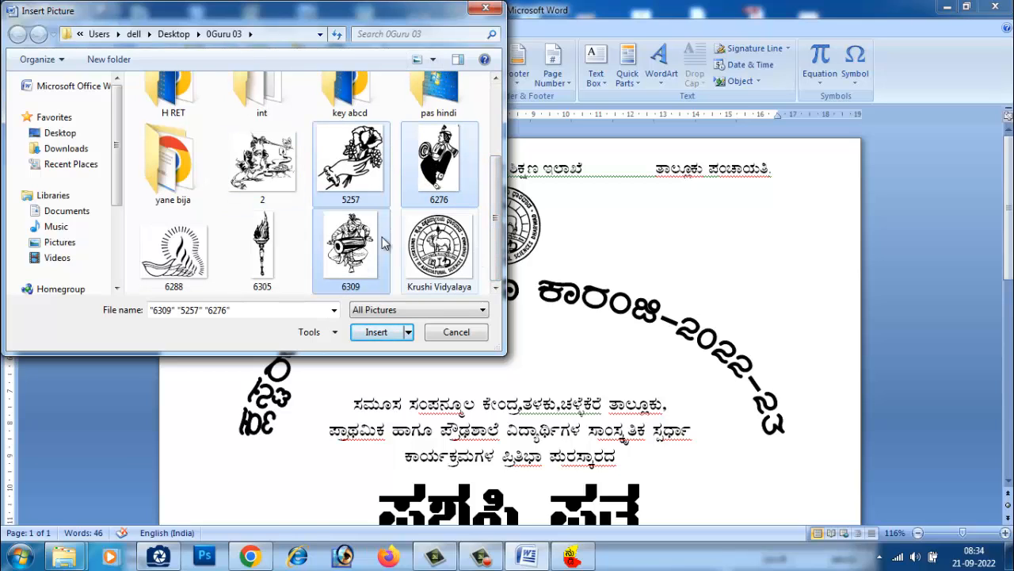
{"action": "left_click", "coordinate": [262, 162], "text": "ctrl"}
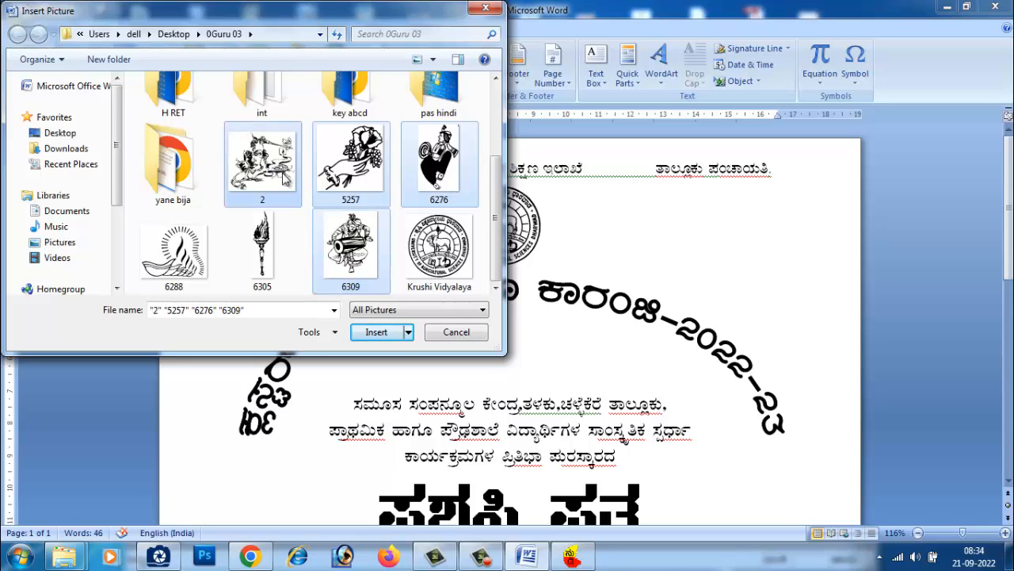
{"action": "left_click", "coordinate": [378, 333]}
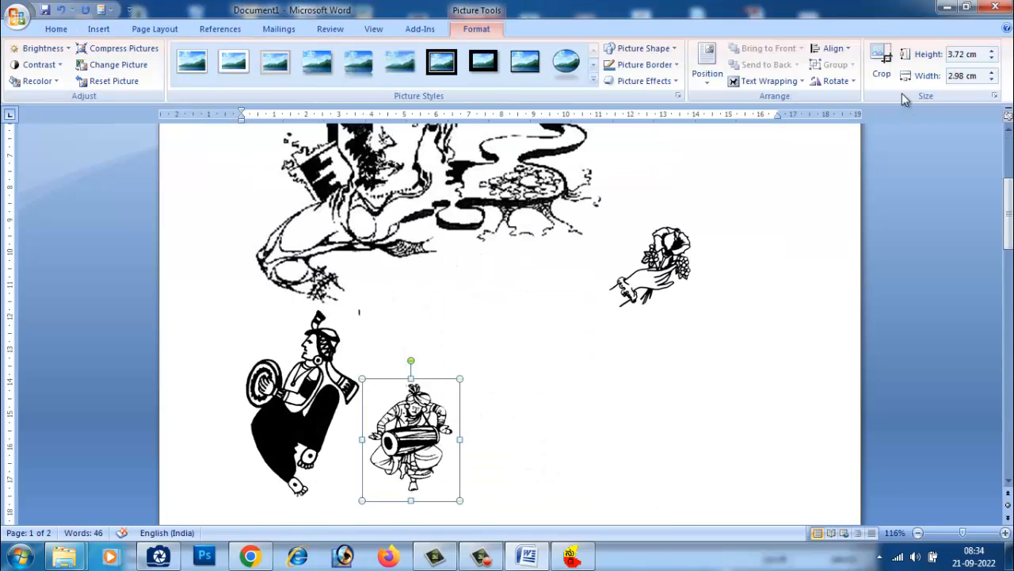
Set text wrapping to In Front of Text for the drummer, the cymbal player and the large face illustration.
{"action": "left_click", "coordinate": [783, 79]}
{"action": "left_click", "coordinate": [792, 166]}
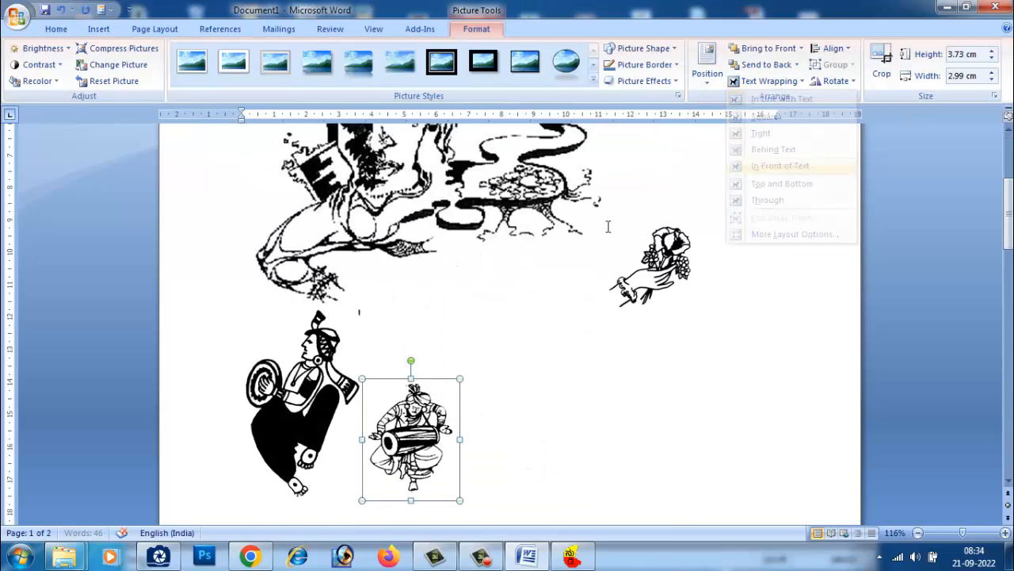
{"action": "left_click", "coordinate": [321, 383]}
{"action": "left_click", "coordinate": [789, 80]}
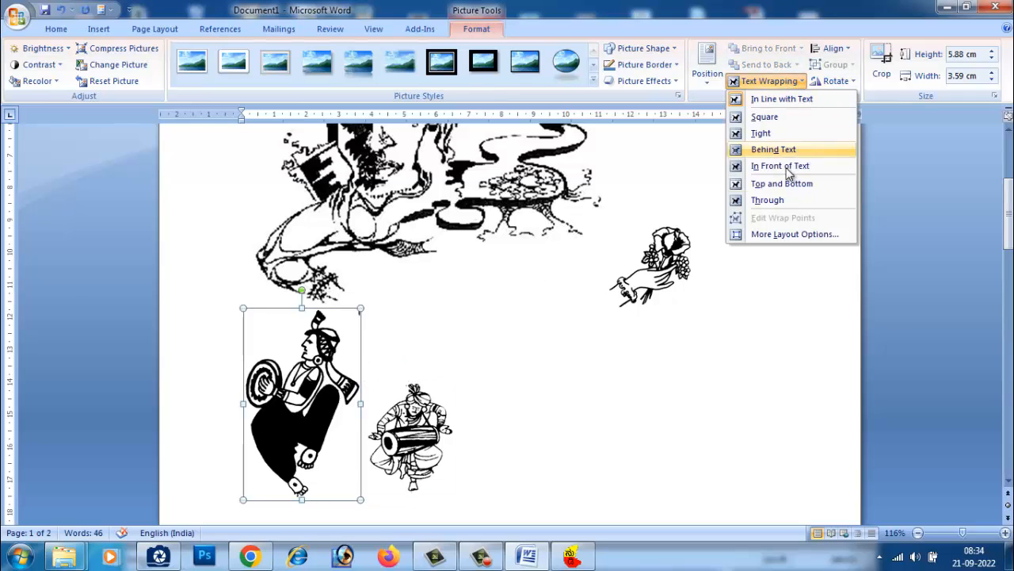
{"action": "left_click", "coordinate": [793, 167]}
{"action": "left_click", "coordinate": [372, 225]}
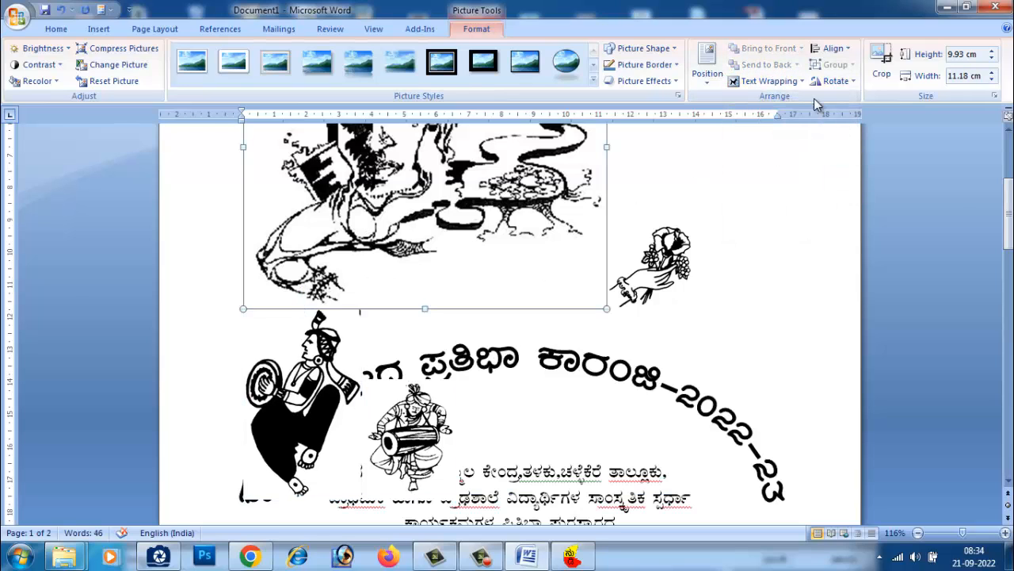
{"action": "left_click", "coordinate": [768, 80]}
{"action": "left_click", "coordinate": [754, 164]}
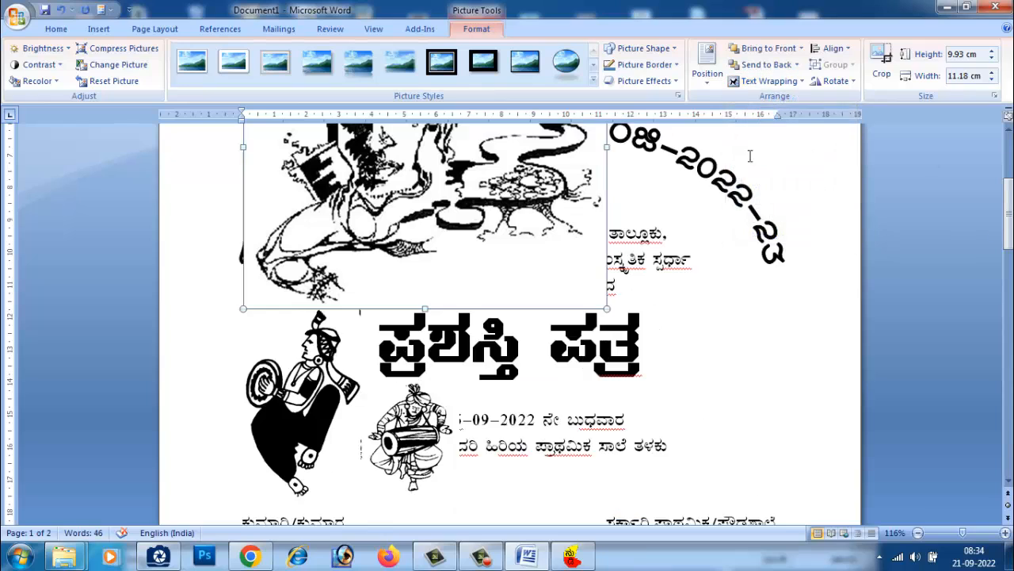
Shrink the face illustration to about 4.26 × 4.8 cm and move it to the page's upper right, below ತಾಲ್ಲೂಕು ಪಂಚಾಯತಿ.
{"action": "scroll", "coordinate": [649, 260], "scroll_direction": "up", "scroll_amount": 5}
{"action": "left_click_drag", "start_coordinate": [608, 197], "coordinate": [399, 381]}
{"action": "left_click_drag", "start_coordinate": [341, 469], "coordinate": [723, 260]}
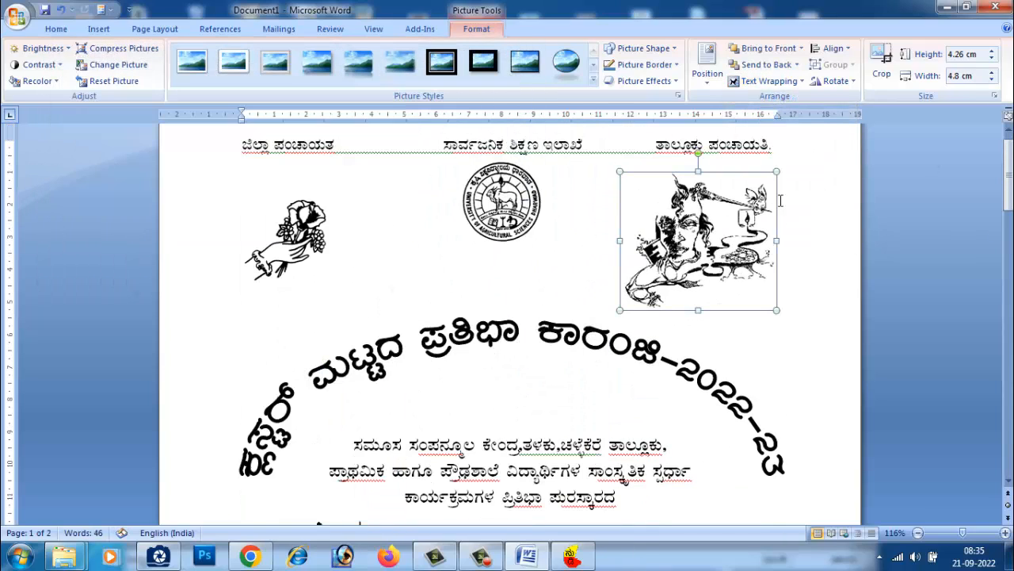
Shrink the face illustration to about 3.52 × 3.97 cm, and set the flower-in-hand picture In Front of Text, moving it to the arch's right end.
{"action": "left_click_drag", "start_coordinate": [778, 169], "coordinate": [748, 180]}
{"action": "left_click", "coordinate": [303, 238]}
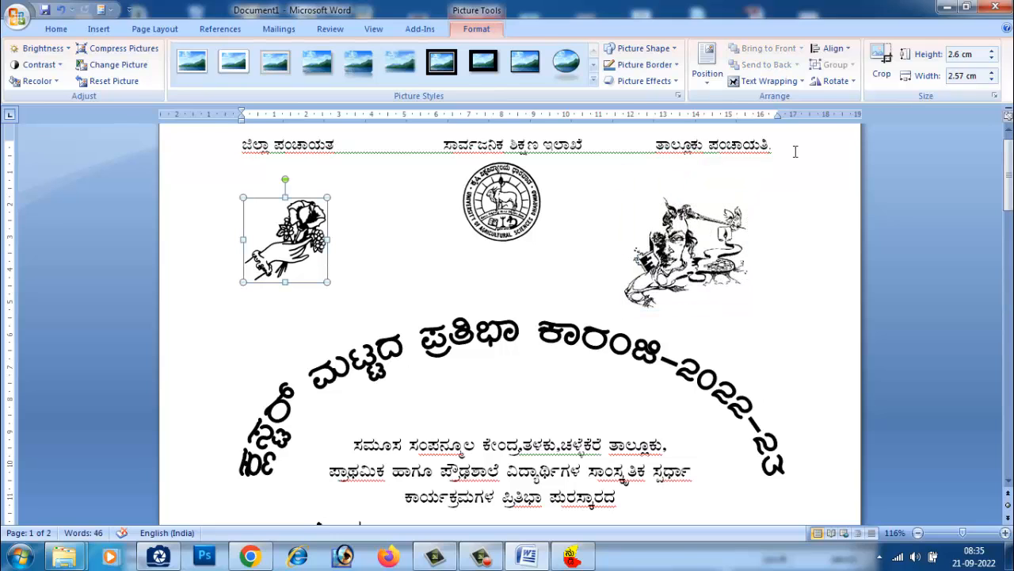
{"action": "left_click", "coordinate": [768, 81]}
{"action": "left_click", "coordinate": [793, 164]}
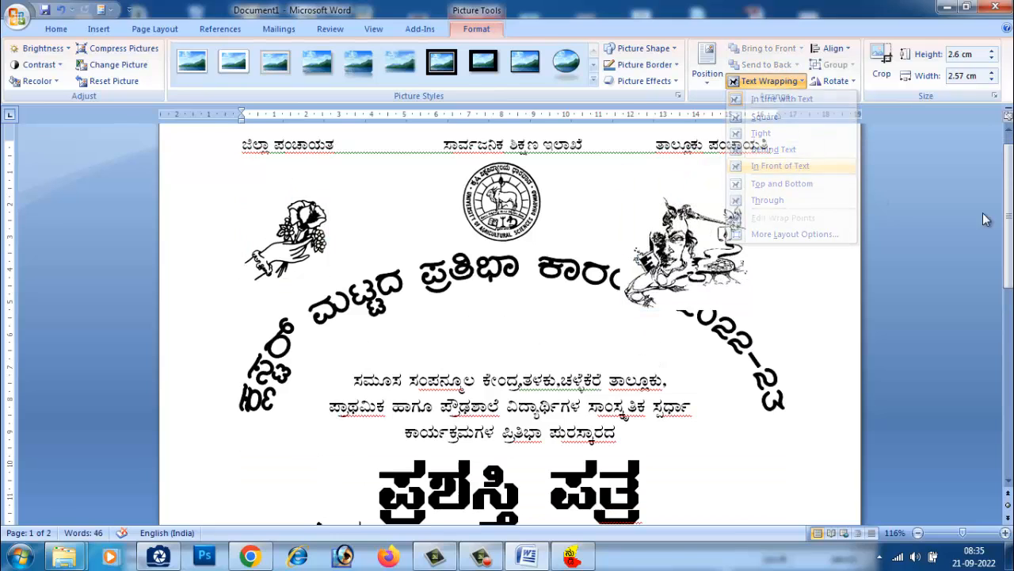
{"action": "left_click_drag", "start_coordinate": [315, 239], "coordinate": [764, 387]}
Move the face illustration up beneath ತಾಲ್ಲೂಕು ಪಂಚಾಯತಿ, above the right side of the arched title.
{"action": "left_click_drag", "start_coordinate": [683, 252], "coordinate": [716, 216]}
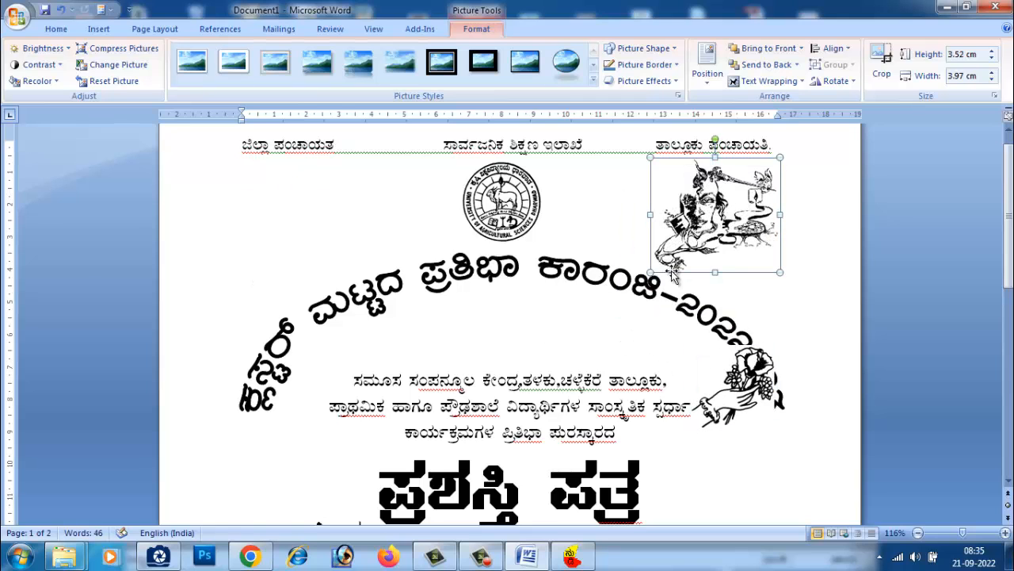
{"action": "scroll", "coordinate": [579, 358], "scroll_direction": "down", "scroll_amount": 7}
{"action": "scroll", "coordinate": [374, 368], "scroll_direction": "up", "scroll_amount": 7}
{"action": "left_click", "coordinate": [803, 300]}
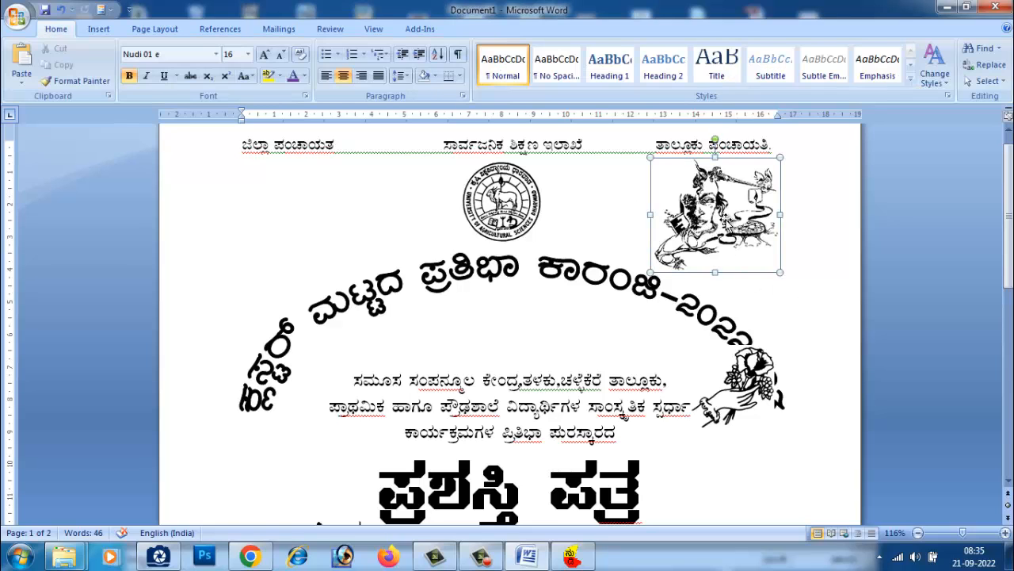
{"action": "left_click", "coordinate": [722, 225]}
Check the 0Guru 03 and Desktop folders for another picture, and minimize all open windows to reach the desktop.
{"action": "left_click", "coordinate": [71, 555]}
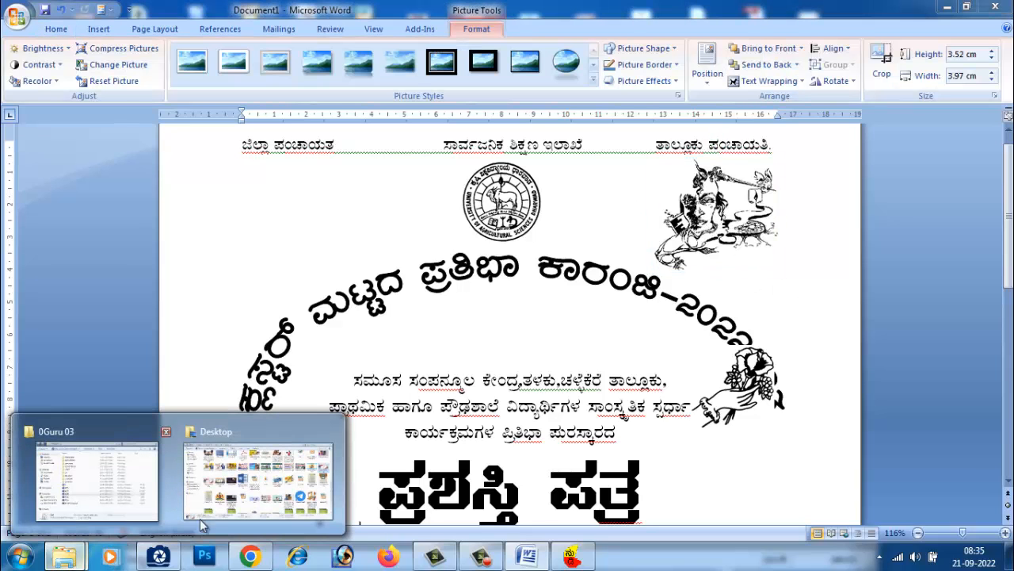
{"action": "left_click", "coordinate": [134, 486]}
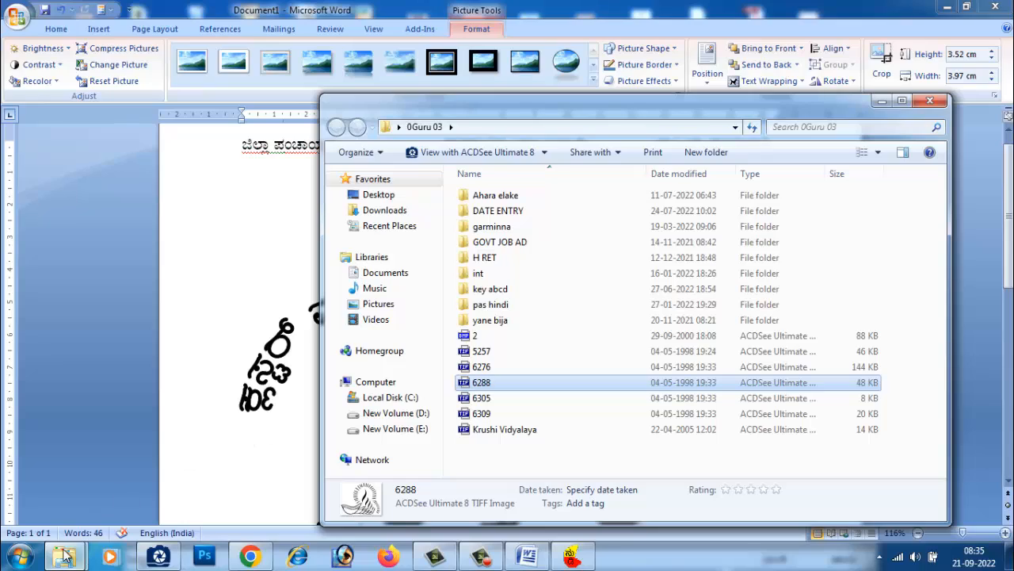
{"action": "left_click", "coordinate": [64, 556]}
{"action": "left_click", "coordinate": [254, 468]}
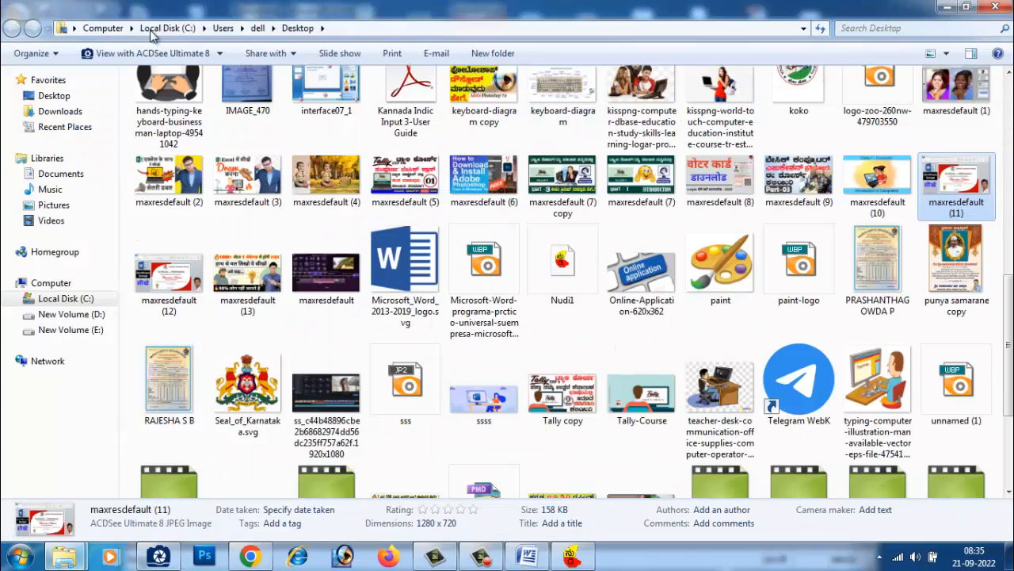
{"action": "left_click", "coordinate": [947, 6]}
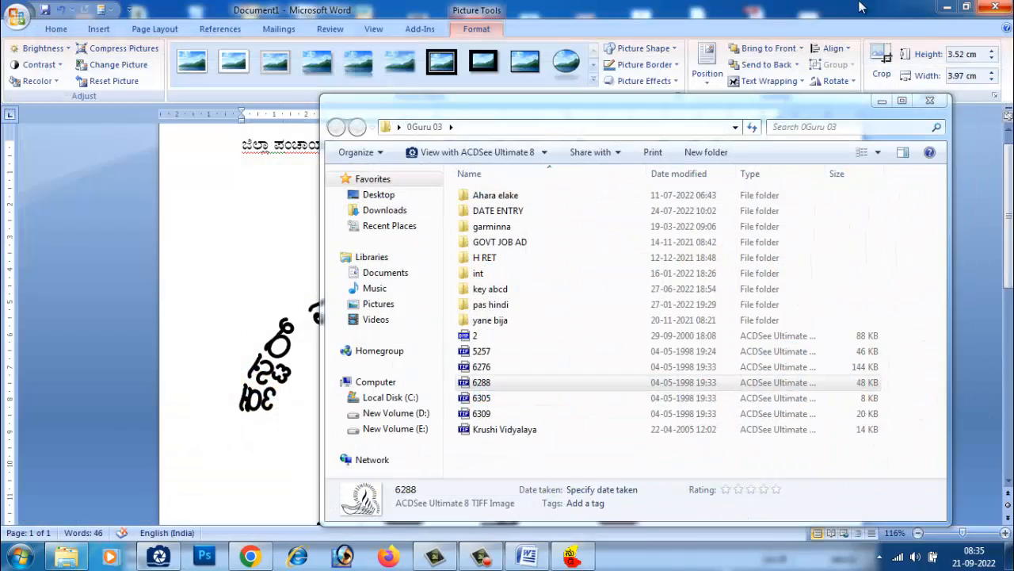
{"action": "left_click", "coordinate": [949, 11]}
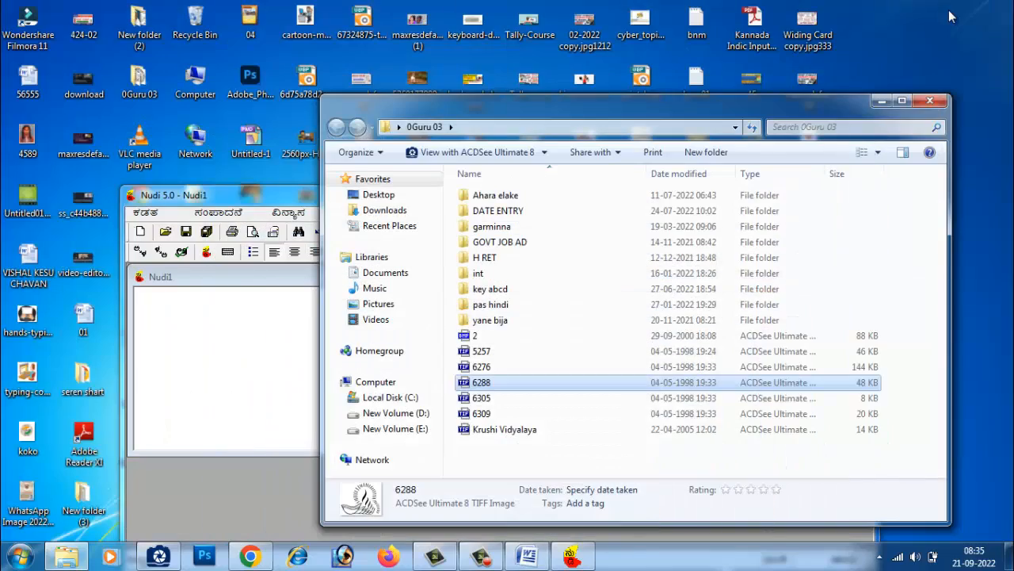
{"action": "left_click", "coordinate": [882, 101]}
{"action": "left_click", "coordinate": [808, 193]}
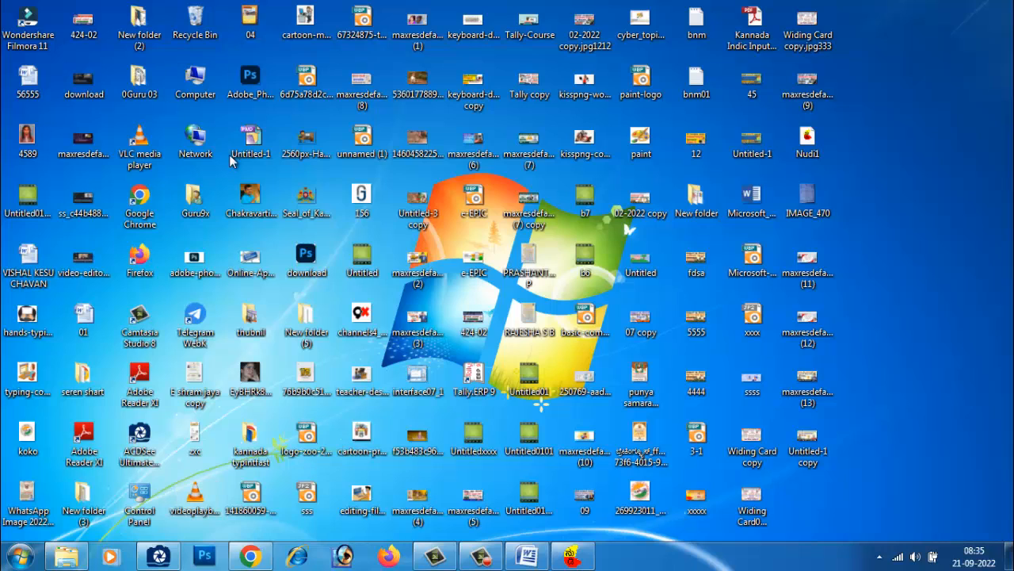
Browse drive E: through My....s and New folder (3), checking My Disc and UPTO5440, and open the Art clips folder.
{"action": "double_click", "coordinate": [197, 89]}
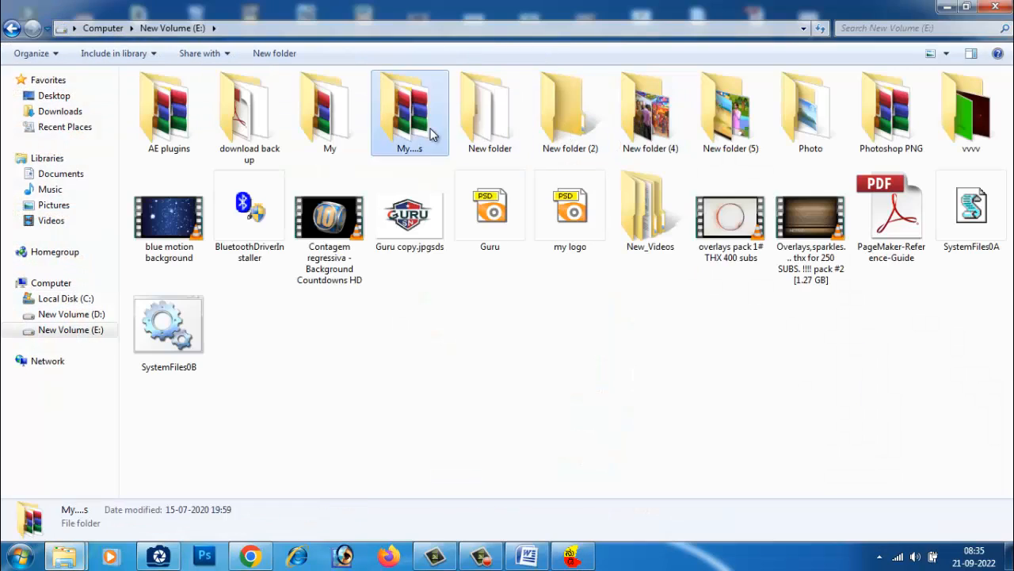
{"action": "double_click", "coordinate": [408, 111]}
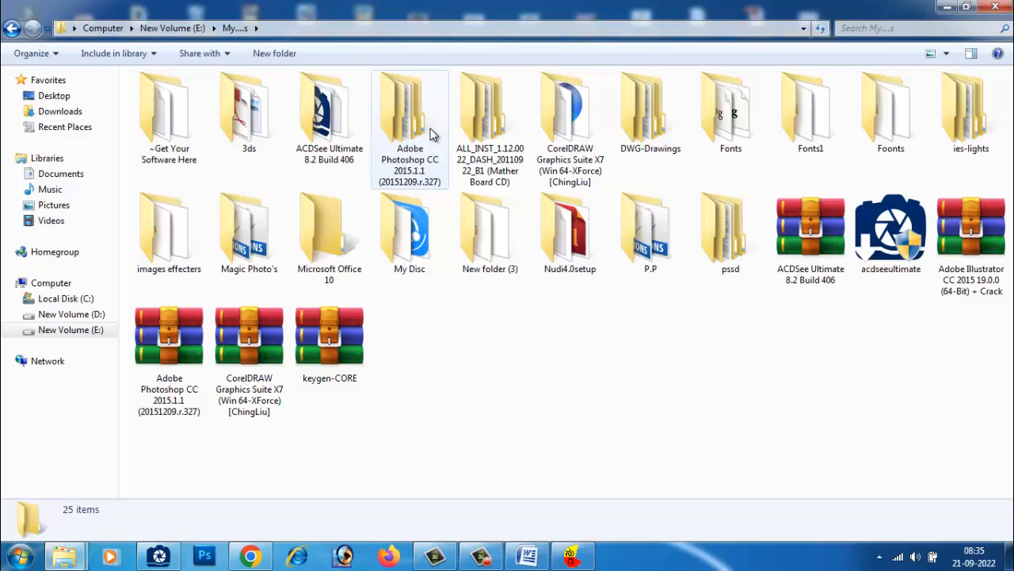
{"action": "double_click", "coordinate": [420, 237]}
{"action": "left_click", "coordinate": [11, 28]}
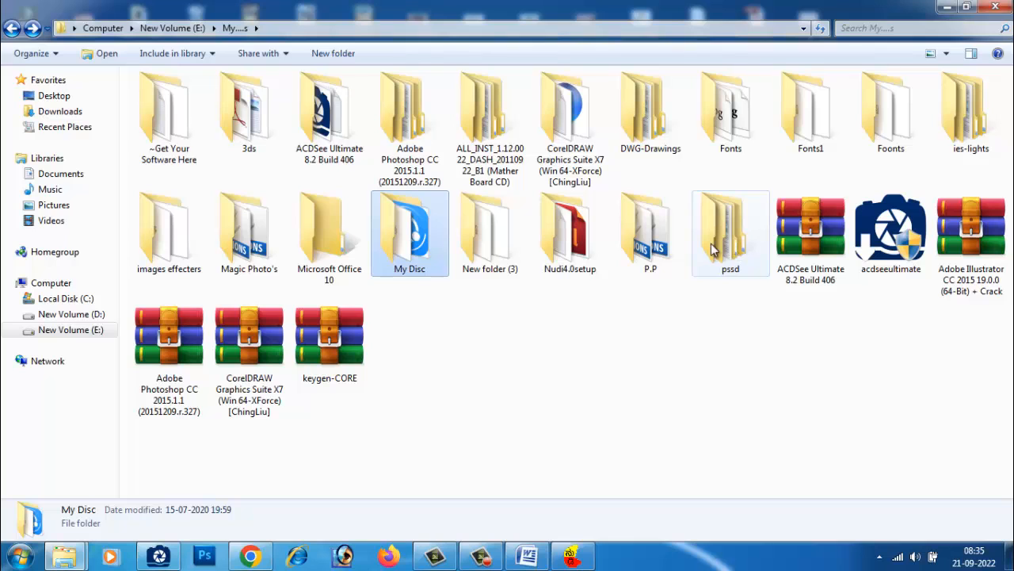
{"action": "double_click", "coordinate": [490, 234]}
{"action": "double_click", "coordinate": [161, 129]}
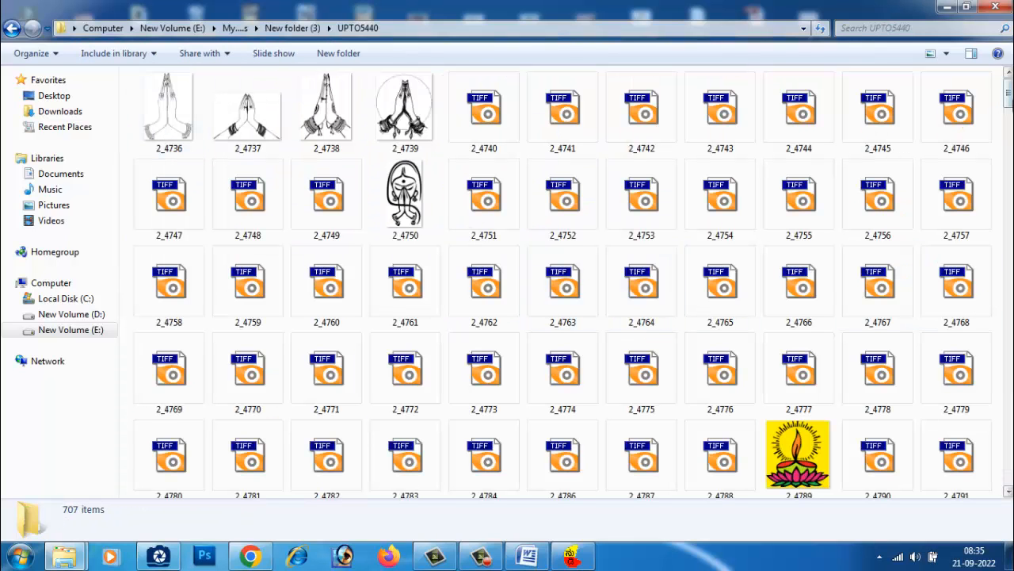
{"action": "mouse_move", "coordinate": [1009, 94]}
{"action": "left_mouse_down"}
{"action": "mouse_move", "coordinate": [1008, 156]}
{"action": "mouse_move", "coordinate": [1009, 96]}
{"action": "left_mouse_up"}
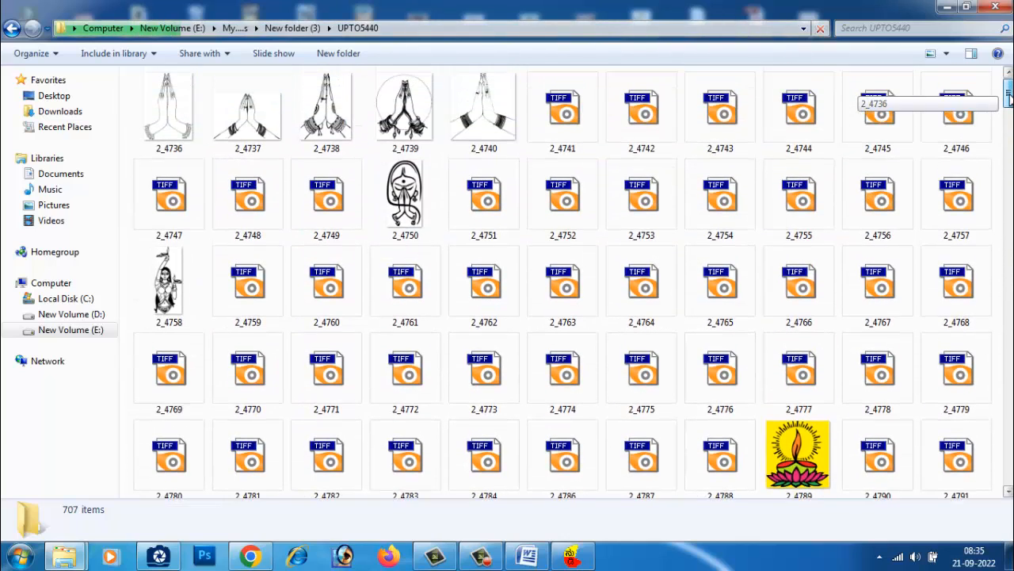
{"action": "left_click", "coordinate": [292, 27]}
{"action": "double_click", "coordinate": [156, 102]}
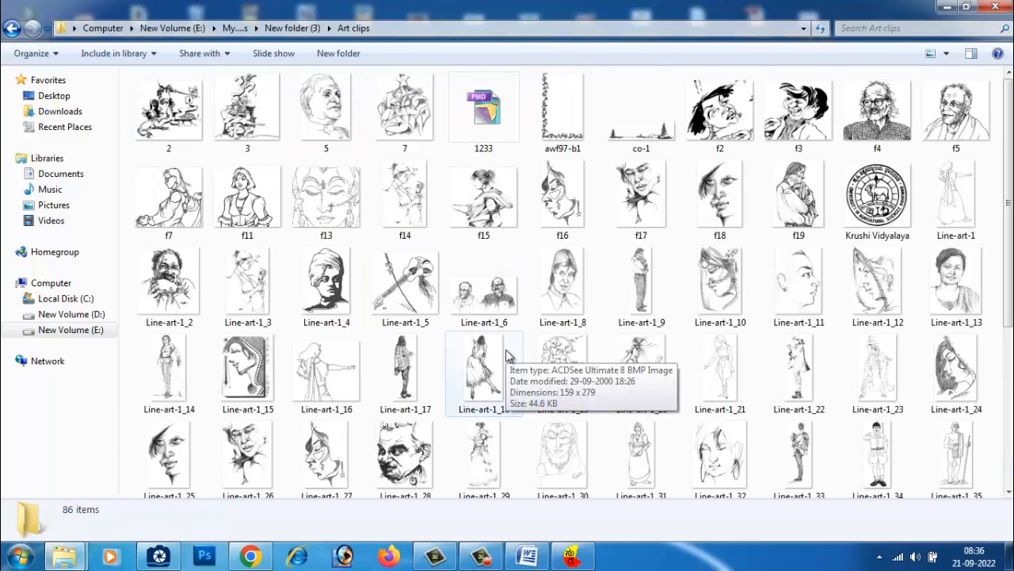
Insert the turbaned portrait Line-art-1_4 from Art clips into the Word certificate and set its text wrapping to In Front of Text.
{"action": "left_click", "coordinate": [327, 276]}
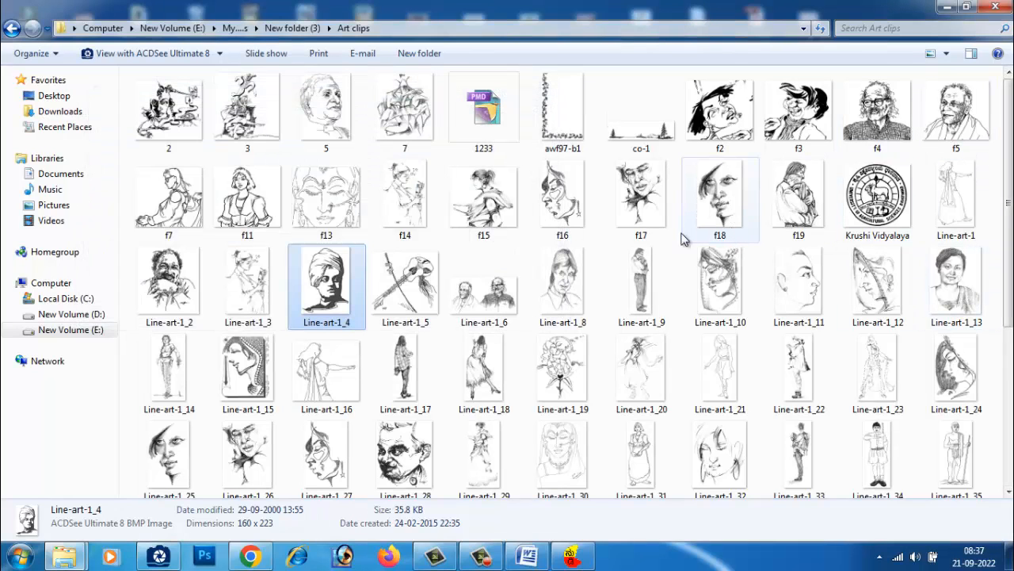
{"action": "left_click_drag", "start_coordinate": [337, 265], "coordinate": [544, 273]}
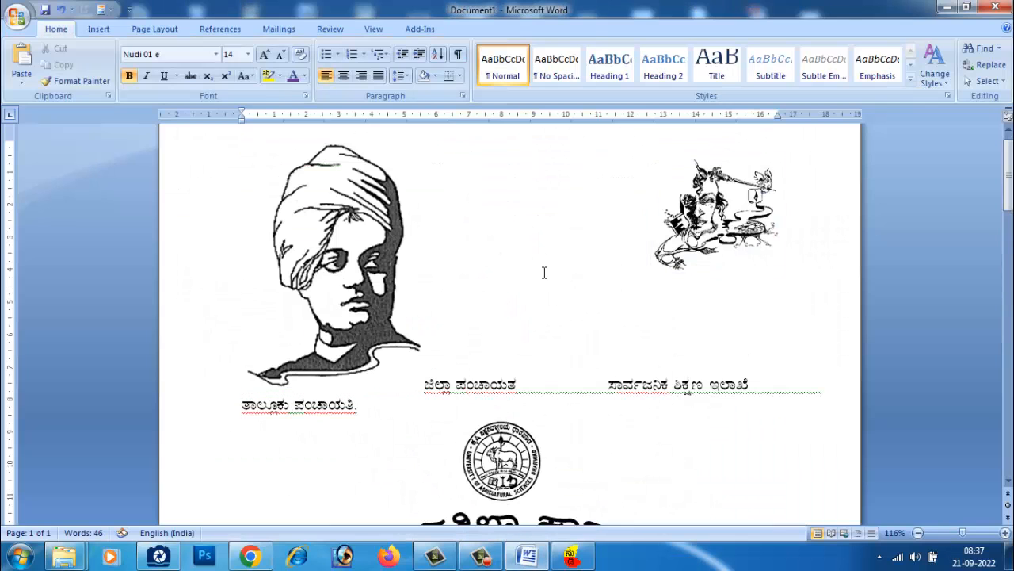
{"action": "left_click", "coordinate": [347, 242]}
{"action": "left_click", "coordinate": [790, 82]}
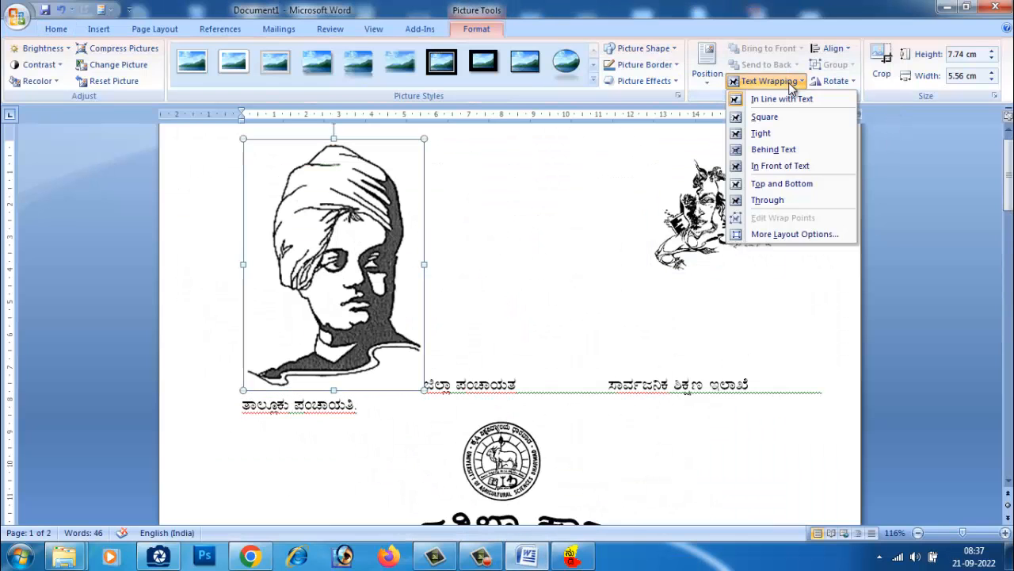
{"action": "left_click", "coordinate": [797, 166]}
Shrink the turbaned portrait and place it beneath ಜಿಲ್ಲಾ ಪಂಚಾಯತ, above the left side of the arched title.
{"action": "left_click_drag", "start_coordinate": [365, 224], "coordinate": [345, 251]}
{"action": "left_click_drag", "start_coordinate": [405, 164], "coordinate": [338, 260]}
{"action": "left_click_drag", "start_coordinate": [332, 346], "coordinate": [322, 252]}
{"action": "left_click_drag", "start_coordinate": [333, 154], "coordinate": [324, 168]}
Move the flower-in-hand picture to the centre, between the arched title and the line beginning ಸಮೂಸ ಸಂಪನ್ಮೂಲ.
{"action": "left_click_drag", "start_coordinate": [734, 391], "coordinate": [521, 342]}
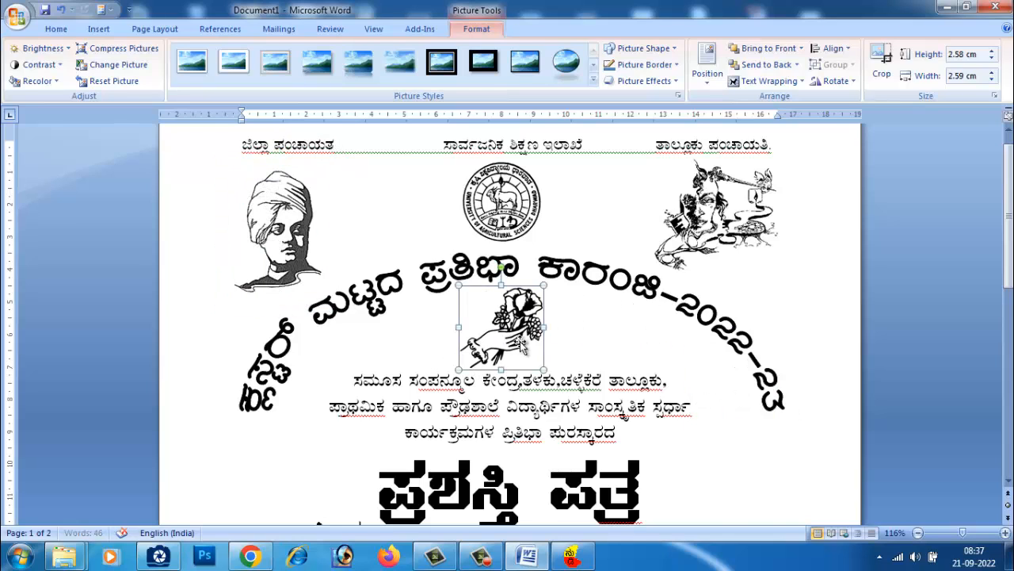
{"action": "left_click", "coordinate": [803, 471]}
{"action": "left_click", "coordinate": [282, 230]}
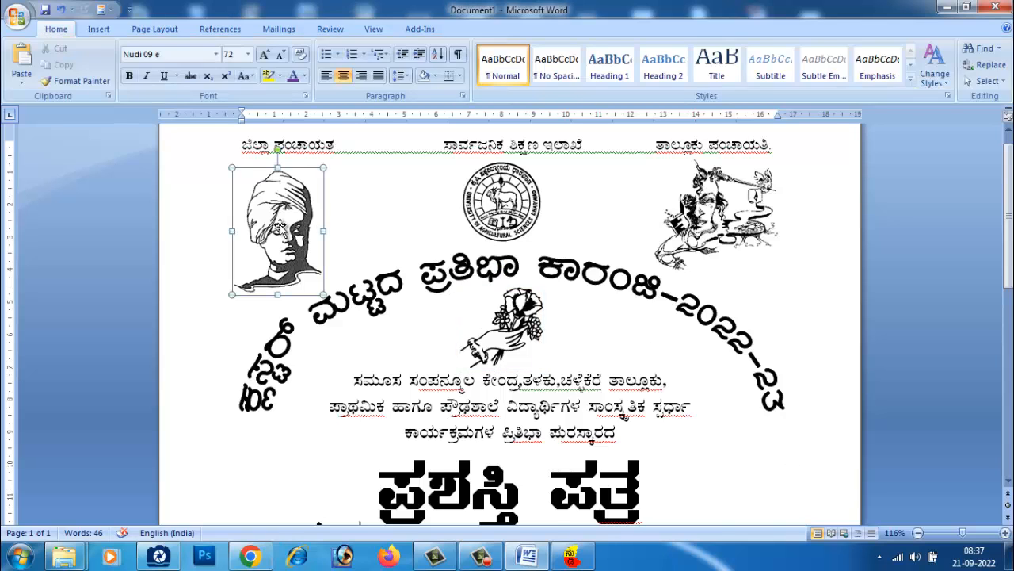
Place the drummer picture left of the heading ಪ್ರಶಸ್ತಿ ಪತ್ರ and the cymbal player to its right.
{"action": "scroll", "coordinate": [511, 339], "scroll_direction": "down", "scroll_amount": 5}
{"action": "left_click_drag", "start_coordinate": [309, 323], "coordinate": [764, 234]}
{"action": "scroll", "coordinate": [598, 439], "scroll_direction": "up", "scroll_amount": 3}
{"action": "left_click_drag", "start_coordinate": [414, 485], "coordinate": [336, 446]}
{"action": "scroll", "coordinate": [638, 396], "scroll_direction": "up", "scroll_amount": 4}
{"action": "scroll", "coordinate": [638, 397], "scroll_direction": "down", "scroll_amount": 15}
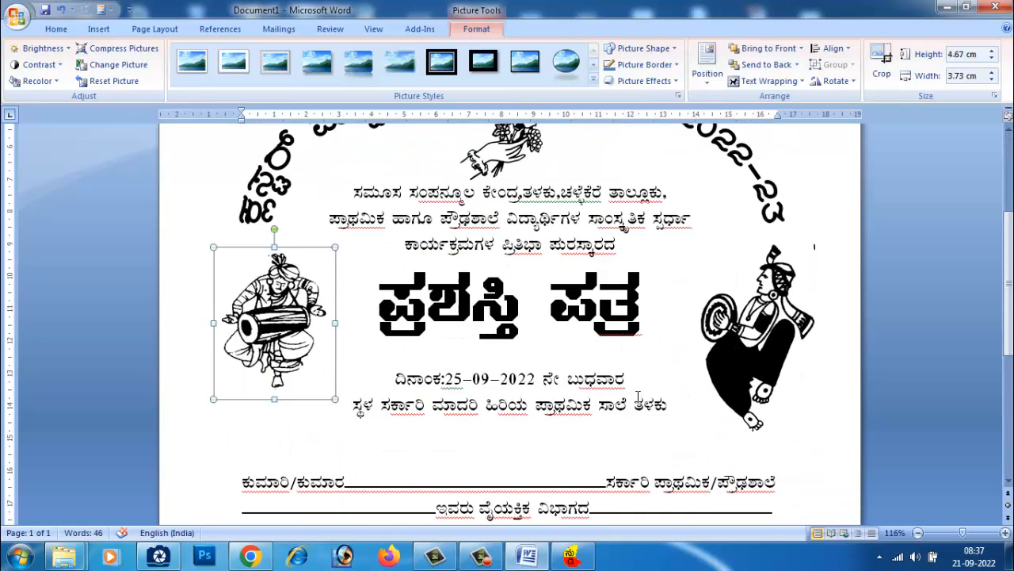
{"action": "left_click", "coordinate": [534, 387]}
{"action": "scroll", "coordinate": [571, 396], "scroll_direction": "up", "scroll_amount": 6}
{"action": "scroll", "coordinate": [603, 406], "scroll_direction": "up", "scroll_amount": 8}
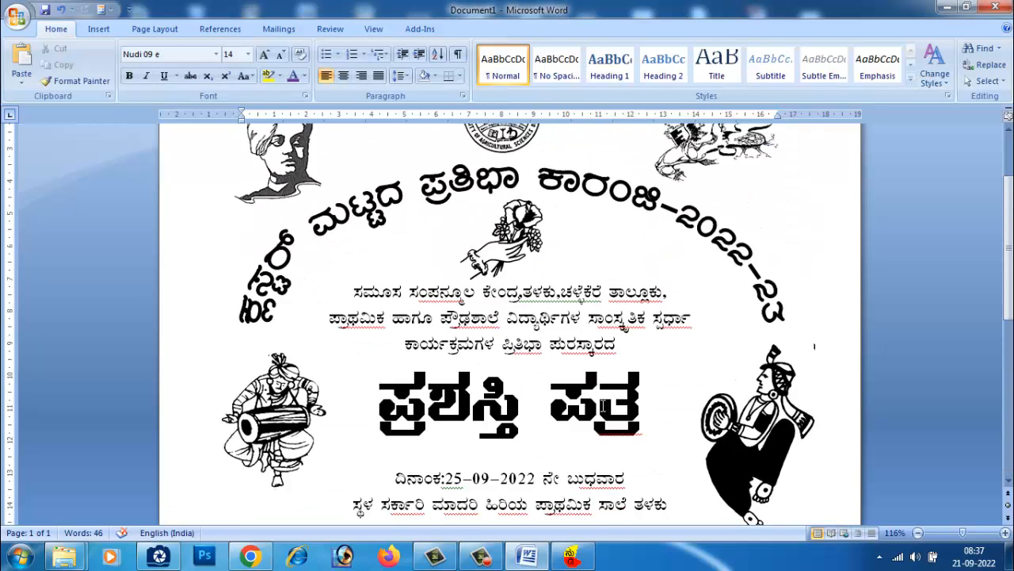
Enlarge the face illustration slightly and shift it further right beneath ತಾಲ್ಲೂಕು ಪಂಚಾಯತಿ, clear of the header, undoing its accidental deletion.
{"action": "left_click", "coordinate": [713, 240]}
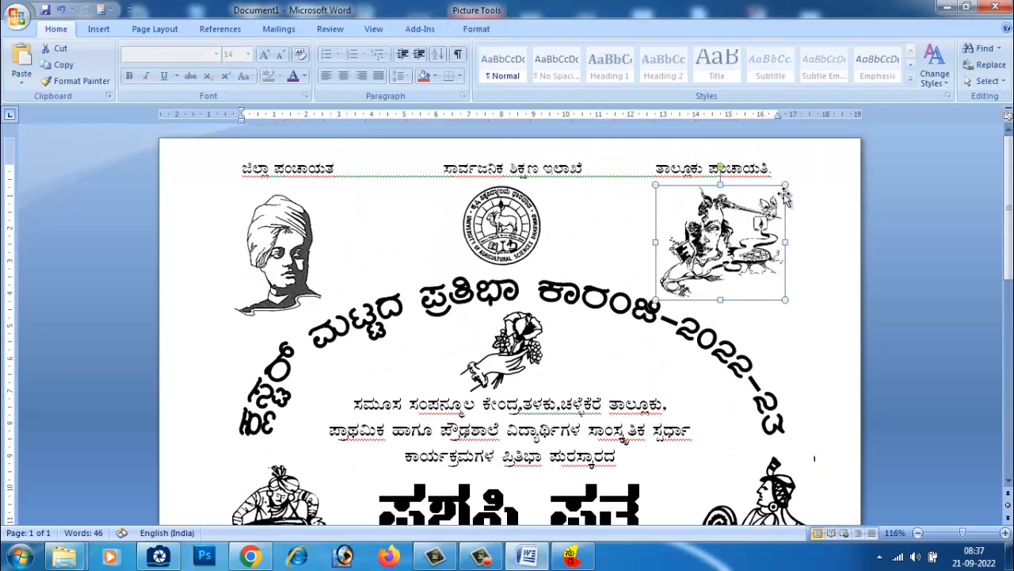
{"action": "left_click_drag", "start_coordinate": [782, 186], "coordinate": [816, 158]}
{"action": "left_click_drag", "start_coordinate": [745, 235], "coordinate": [767, 245]}
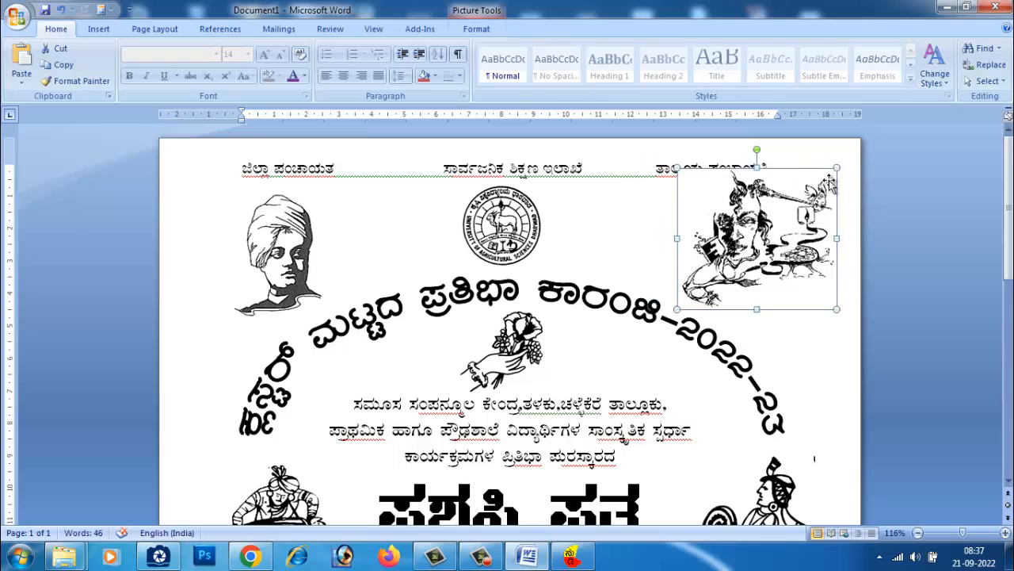
{"action": "left_click_drag", "start_coordinate": [836, 169], "coordinate": [803, 188]}
{"action": "key", "text": "Delete"}
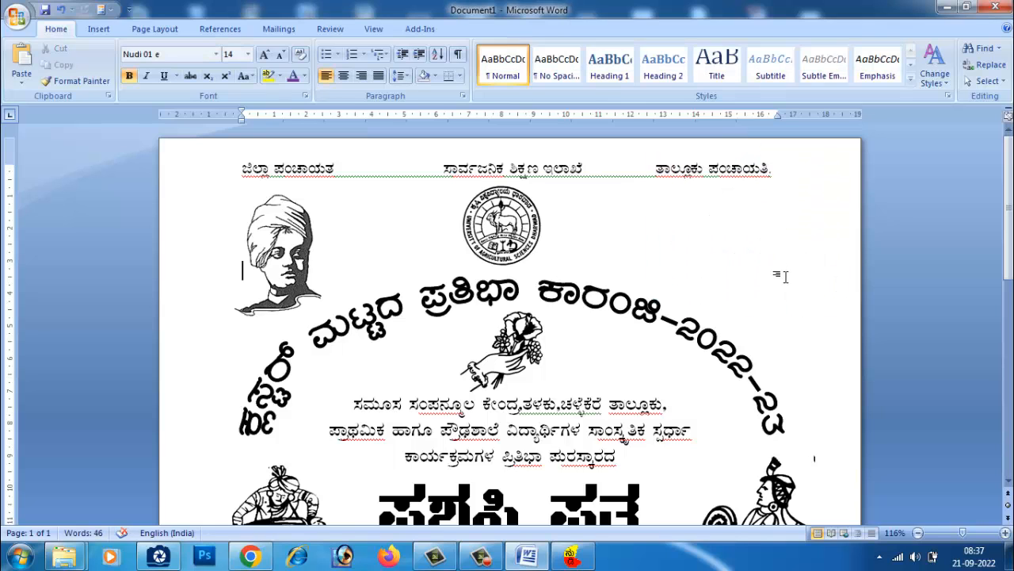
{"action": "key", "text": "ctrl+z"}
{"action": "left_click_drag", "start_coordinate": [839, 167], "coordinate": [820, 183]}
{"action": "left_click", "coordinate": [845, 239]}
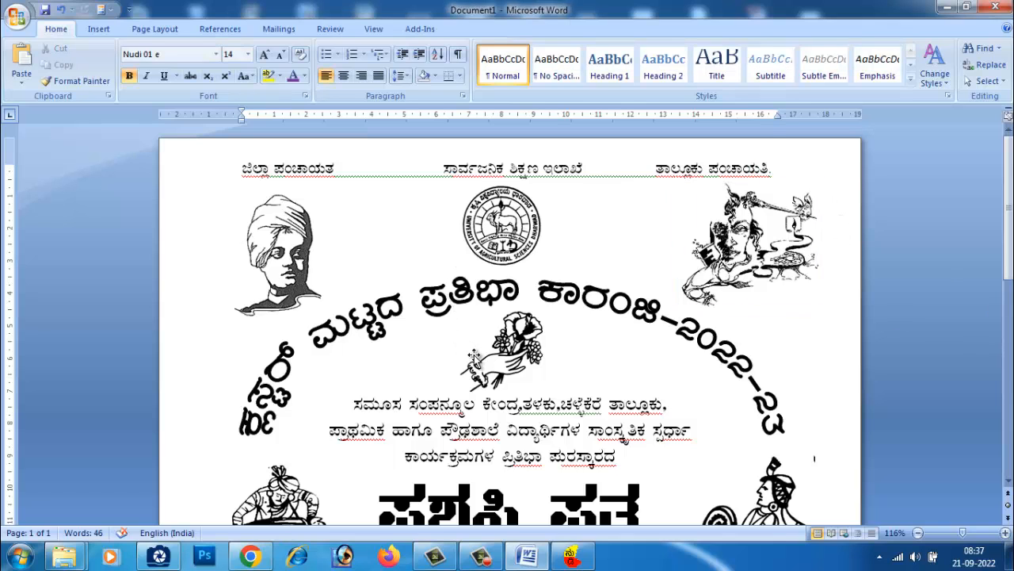
Insert the torch picture 6305 from the 0Guru 03 folder and set its text wrapping to In Front of Text.
{"action": "scroll", "coordinate": [474, 354], "scroll_direction": "down", "scroll_amount": 3}
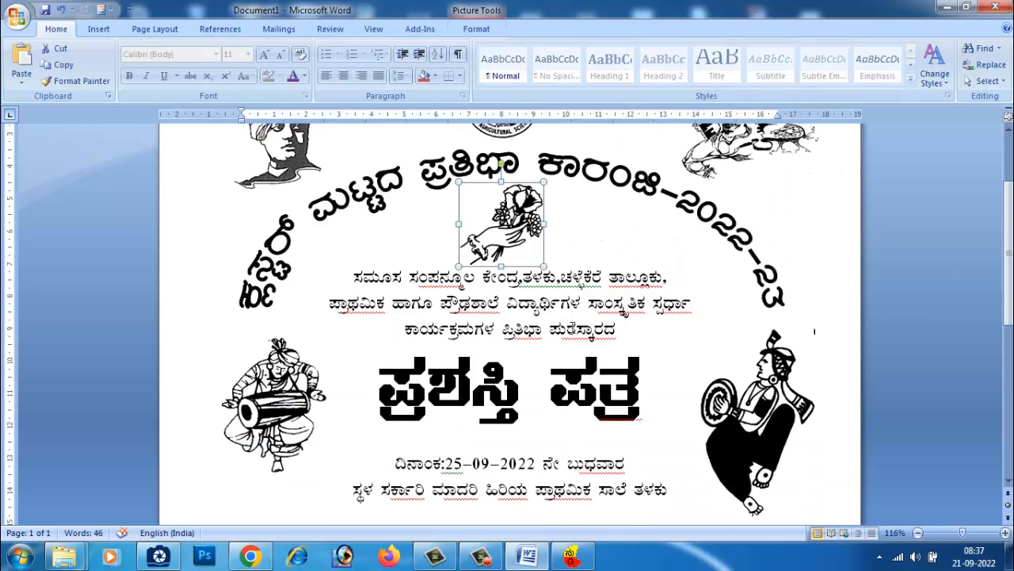
{"action": "left_click", "coordinate": [98, 29]}
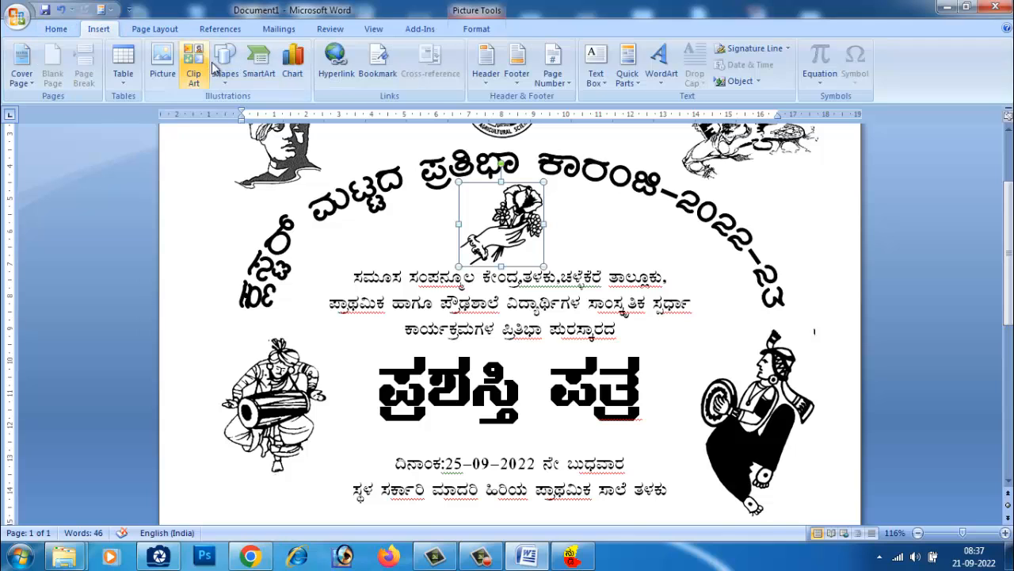
{"action": "left_click", "coordinate": [163, 75]}
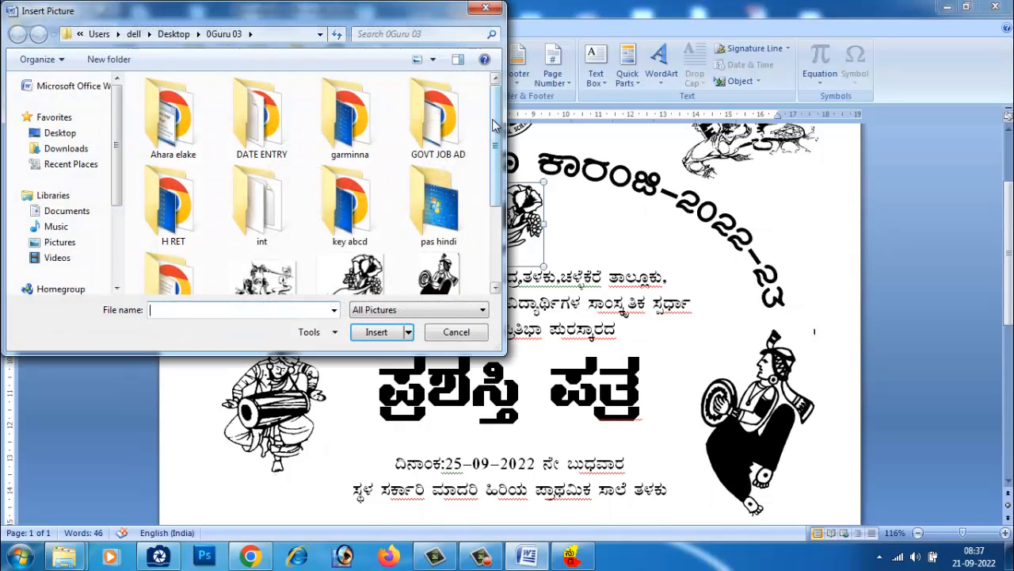
{"action": "left_click_drag", "start_coordinate": [493, 126], "coordinate": [498, 233]}
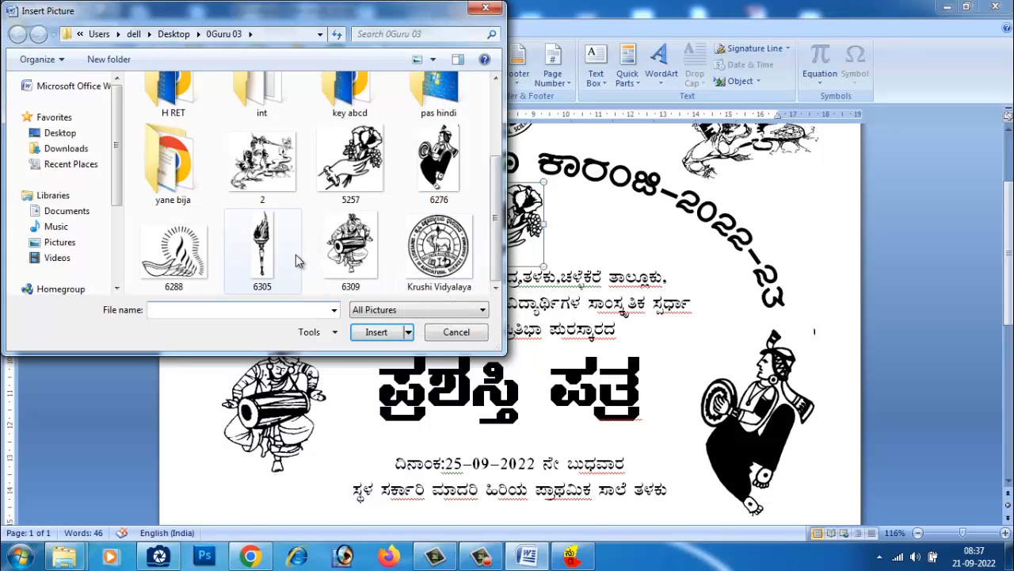
{"action": "left_click", "coordinate": [269, 247]}
{"action": "left_click", "coordinate": [383, 334]}
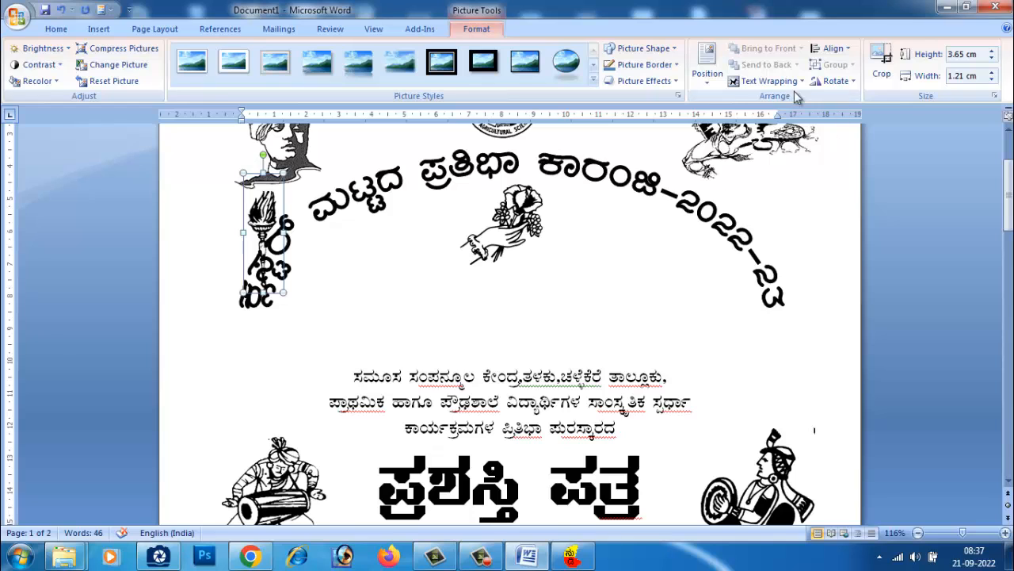
{"action": "left_click", "coordinate": [773, 80]}
{"action": "left_click", "coordinate": [781, 166]}
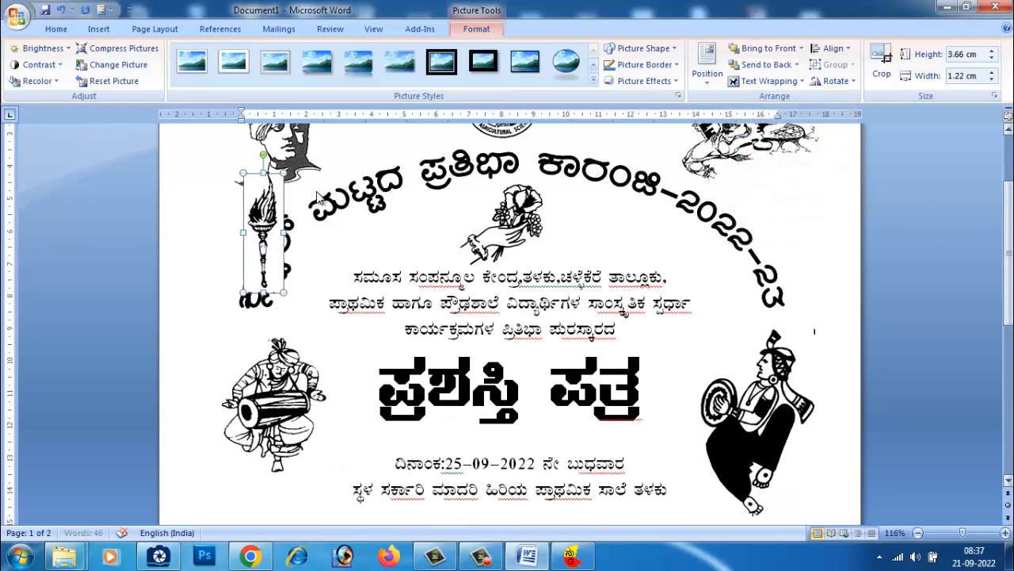
Move the torch picture down the page to the centre between the two signatory titles.
{"action": "left_click_drag", "start_coordinate": [269, 222], "coordinate": [676, 387]}
{"action": "scroll", "coordinate": [744, 396], "scroll_direction": "down", "scroll_amount": 5}
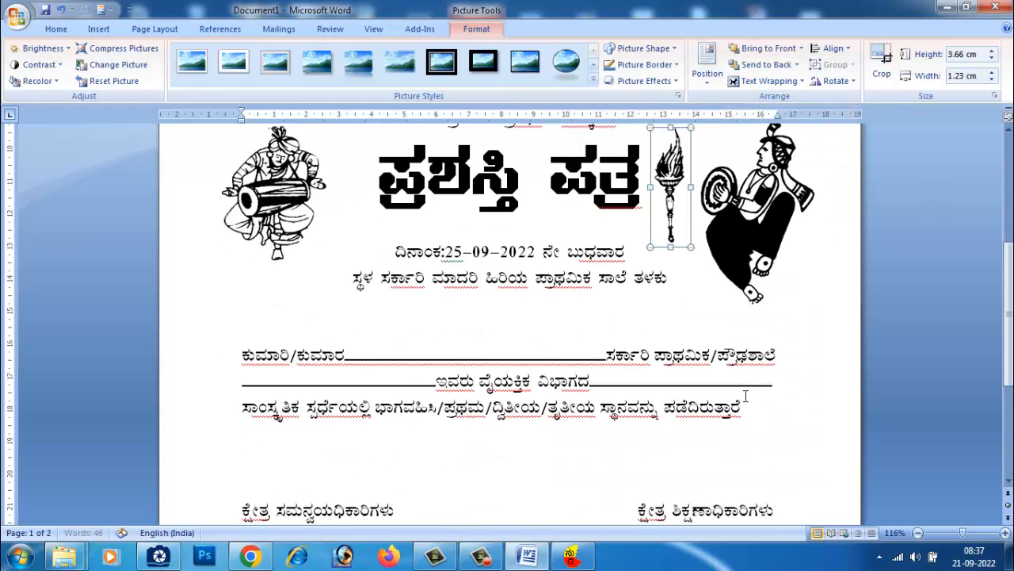
{"action": "left_click_drag", "start_coordinate": [687, 238], "coordinate": [522, 373]}
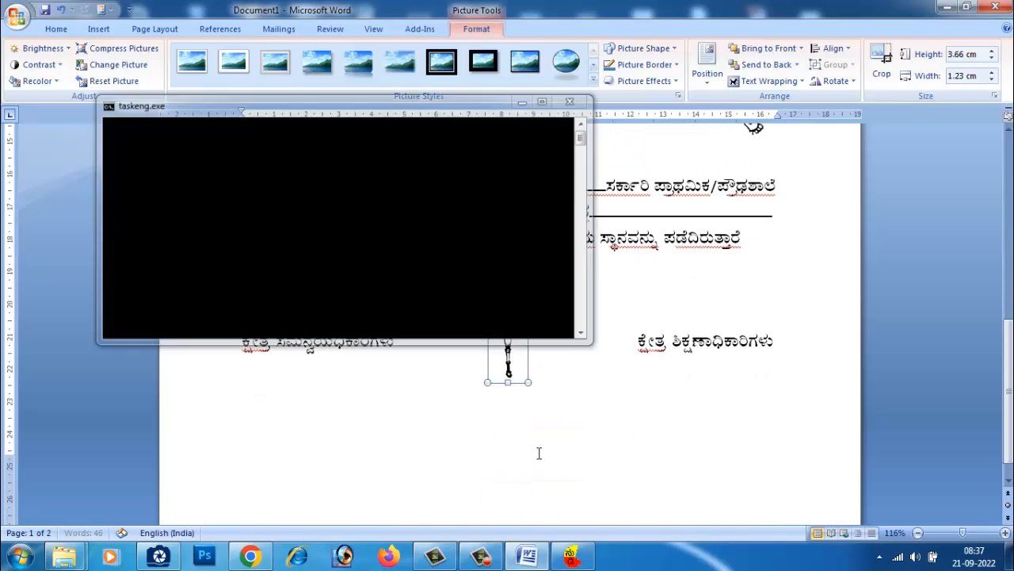
Move the torch picture into the right margin beside the ಸಾಂಸ್ಕೃತಿಕ ಸ್ಪರ್ಧೆಯಲ್ಲಿ line and place two copies of it in a column above.
{"action": "left_click_drag", "start_coordinate": [511, 326], "coordinate": [515, 326]}
{"action": "scroll", "coordinate": [534, 367], "scroll_direction": "up", "scroll_amount": 3}
{"action": "mouse_move", "coordinate": [509, 436]}
{"action": "left_mouse_down"}
{"action": "mouse_move", "coordinate": [784, 364]}
{"action": "mouse_move", "coordinate": [826, 383]}
{"action": "mouse_move", "coordinate": [830, 246]}
{"action": "mouse_move", "coordinate": [818, 202]}
{"action": "left_mouse_up"}
{"action": "key", "text": "ctrl+v"}
{"action": "scroll", "coordinate": [851, 386], "scroll_direction": "up", "scroll_amount": 4}
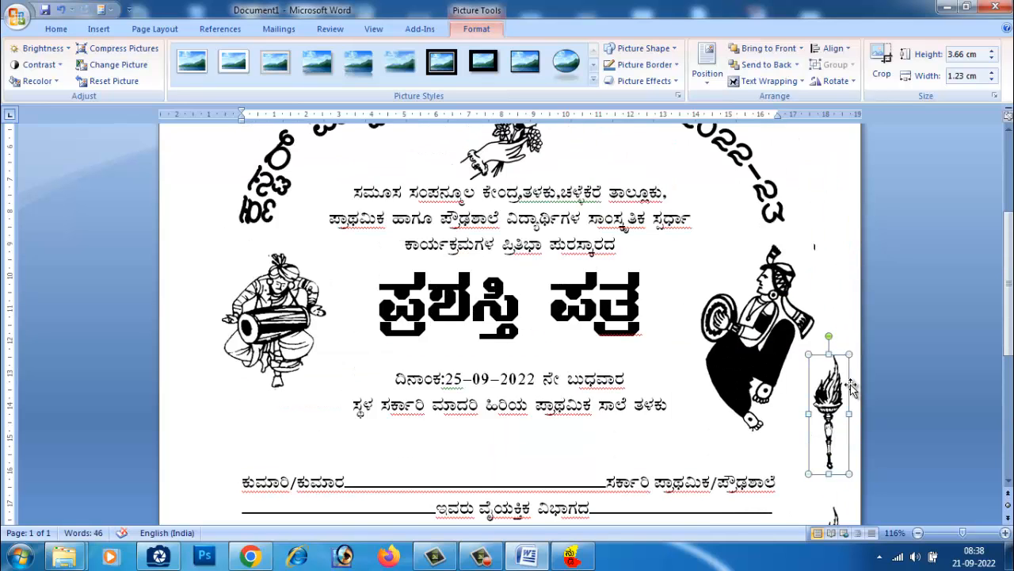
{"action": "scroll", "coordinate": [852, 386], "scroll_direction": "up", "scroll_amount": 4}
{"action": "scroll", "coordinate": [848, 403], "scroll_direction": "down", "scroll_amount": 4}
{"action": "left_click_drag", "start_coordinate": [848, 406], "coordinate": [848, 252]}
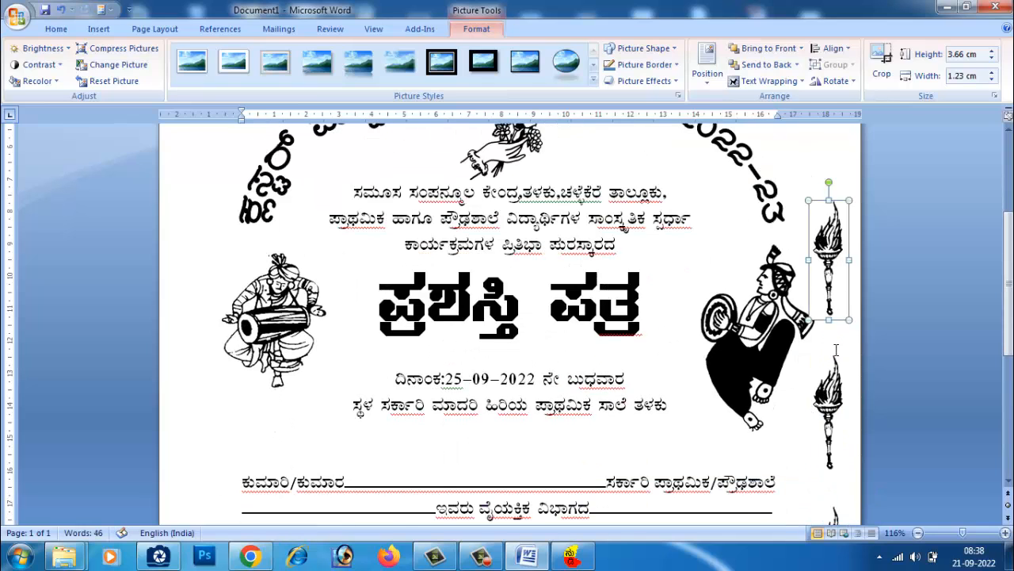
Paste another torch copy and place it in the right margin above the others, just below the face illustration.
{"action": "scroll", "coordinate": [836, 350], "scroll_direction": "up", "scroll_amount": 3}
{"action": "key", "text": "ctrl+v"}
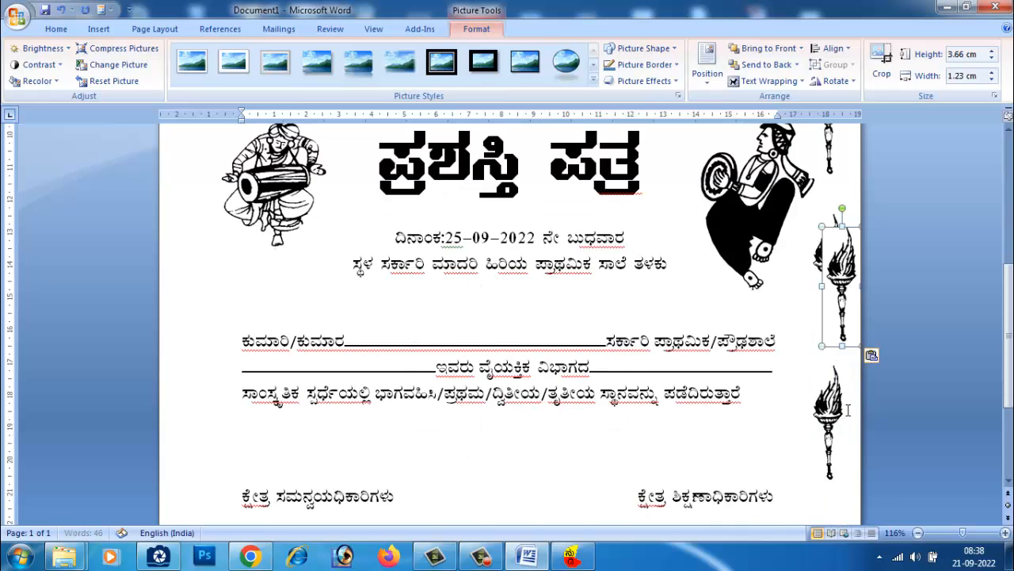
{"action": "left_click_drag", "start_coordinate": [837, 252], "coordinate": [837, 309]}
{"action": "left_click_drag", "start_coordinate": [836, 345], "coordinate": [844, 323]}
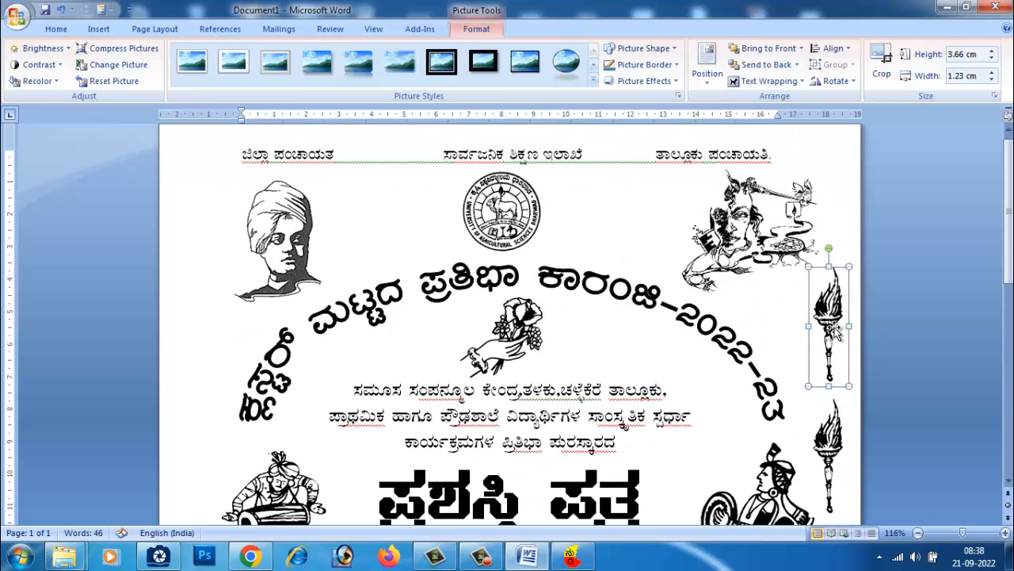
{"action": "left_click", "coordinate": [768, 236]}
Place another copy of the torch in the right margin below the signatory title ಕ್ಷೇತ್ರ ಶಿಕ್ಷಣಾಧಿಕಾರಿಗಳು.
{"action": "scroll", "coordinate": [864, 365], "scroll_direction": "down", "scroll_amount": 8}
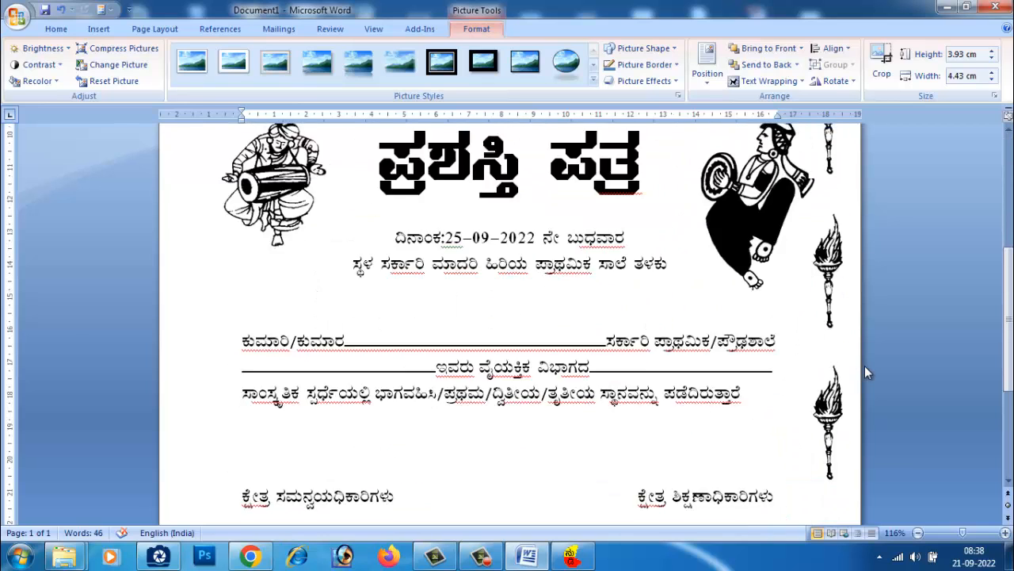
{"action": "scroll", "coordinate": [864, 365], "scroll_direction": "down", "scroll_amount": 3}
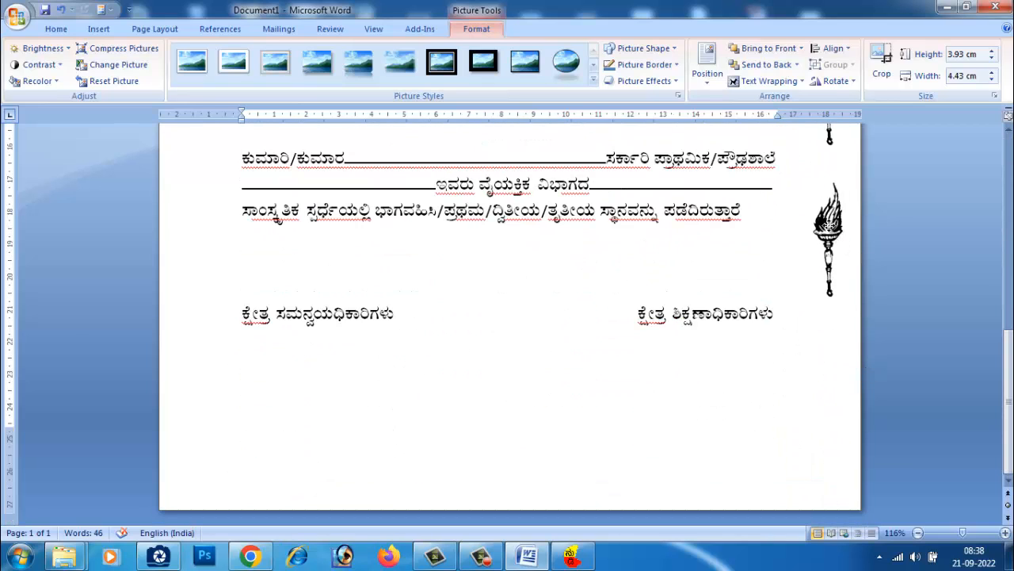
{"action": "left_click", "coordinate": [836, 233]}
{"action": "key", "text": "ctrl+v"}
{"action": "left_click_drag", "start_coordinate": [842, 229], "coordinate": [837, 369]}
{"action": "left_click", "coordinate": [899, 365]}
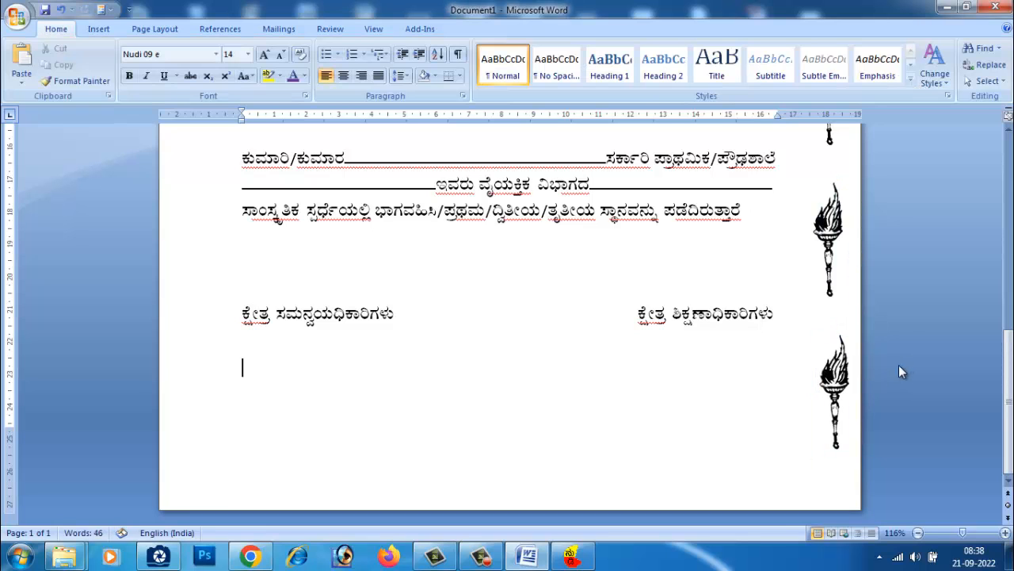
Select the torches along the right margin together and try to group them.
{"action": "scroll", "coordinate": [866, 385], "scroll_direction": "up", "scroll_amount": 2}
{"action": "scroll", "coordinate": [865, 386], "scroll_direction": "down", "scroll_amount": 2}
{"action": "left_click", "coordinate": [829, 378]}
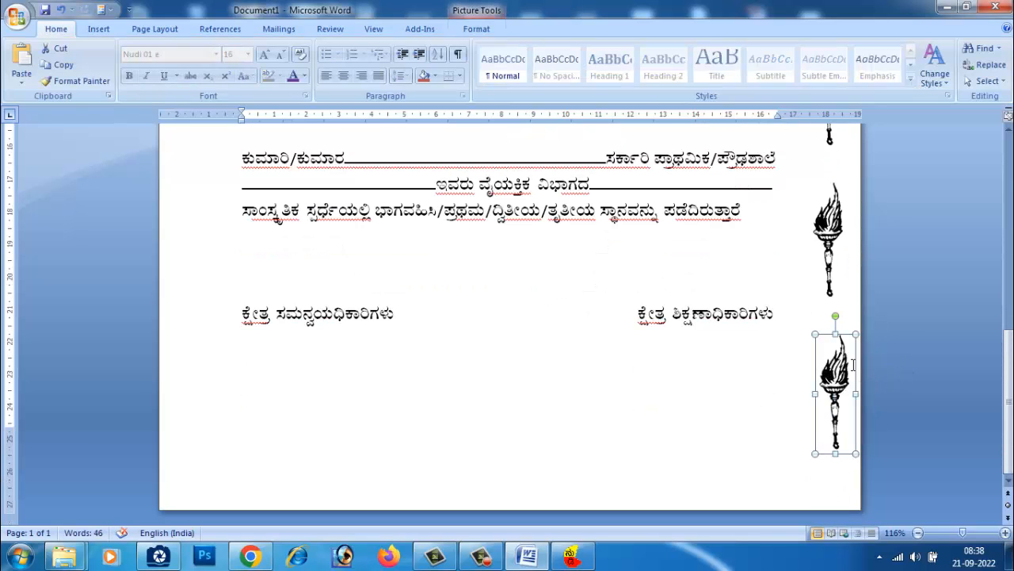
{"action": "scroll", "coordinate": [853, 365], "scroll_direction": "up", "scroll_amount": 2}
{"action": "left_click", "coordinate": [832, 321]}
{"action": "scroll", "coordinate": [877, 384], "scroll_direction": "up", "scroll_amount": 4}
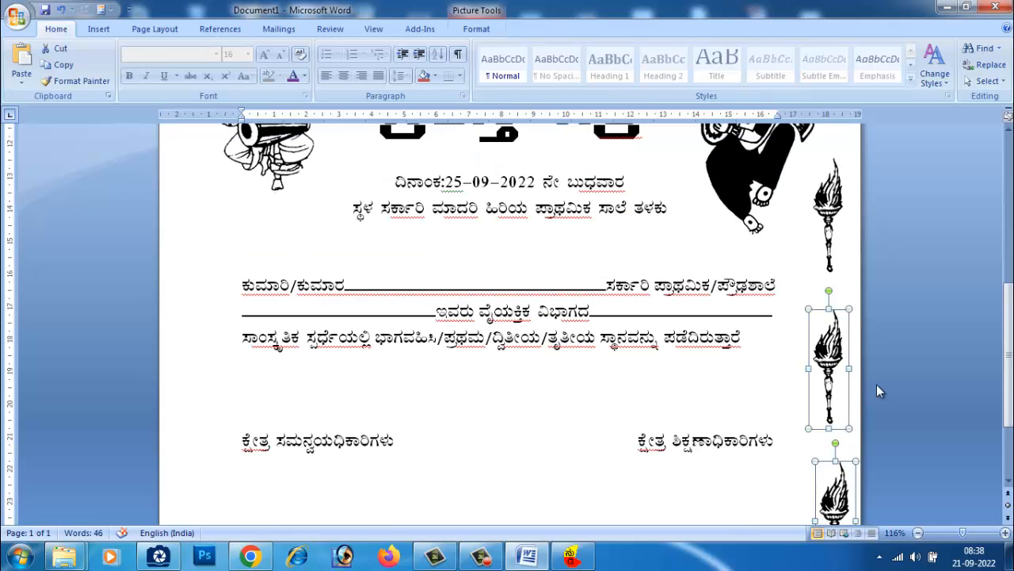
{"action": "left_click", "coordinate": [836, 335], "text": "shift"}
{"action": "scroll", "coordinate": [870, 366], "scroll_direction": "up", "scroll_amount": 4}
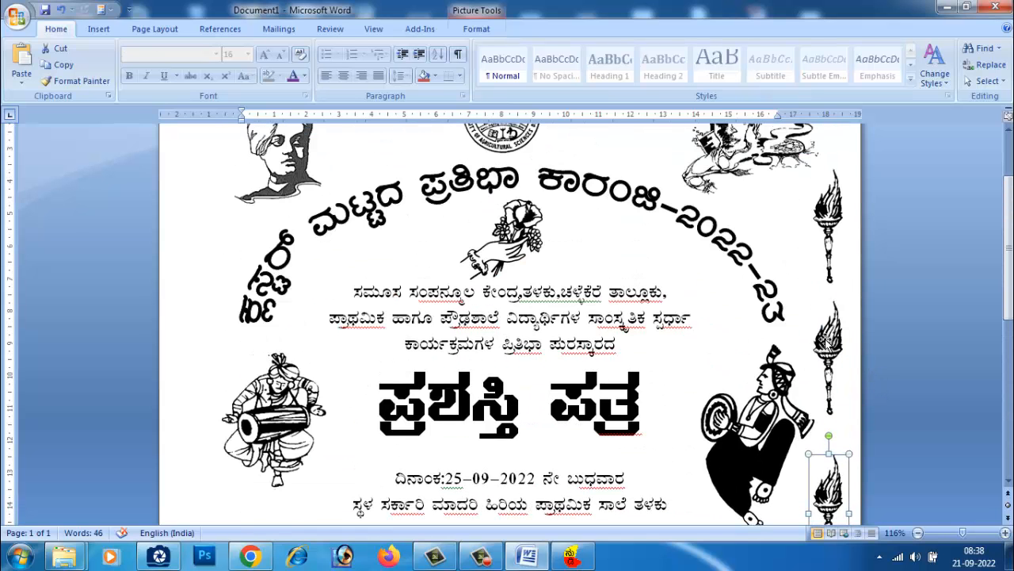
{"action": "left_click", "coordinate": [830, 331], "text": "shift"}
{"action": "left_click", "coordinate": [833, 225], "text": "shift"}
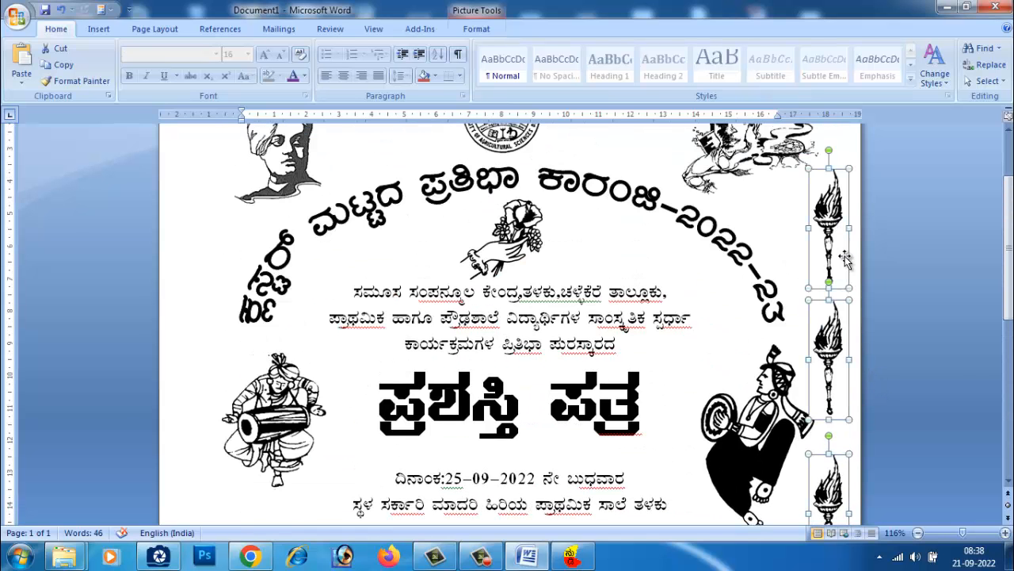
{"action": "left_click", "coordinate": [100, 30]}
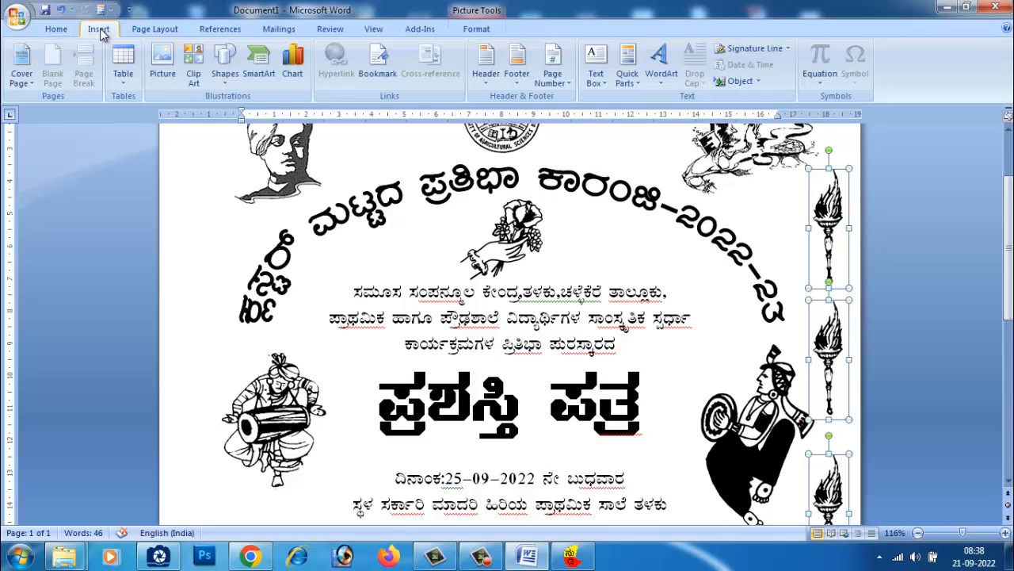
{"action": "left_click", "coordinate": [479, 30]}
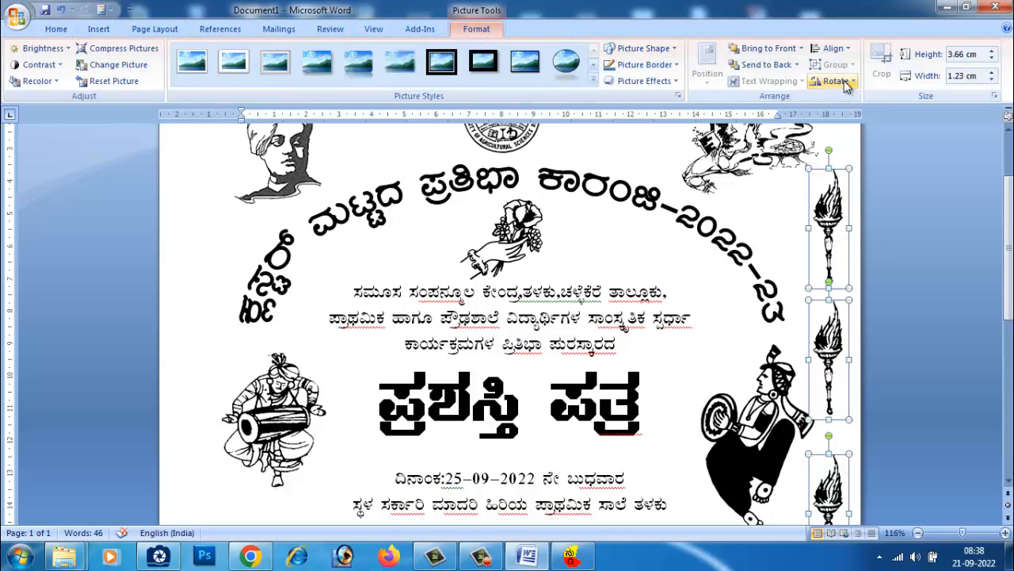
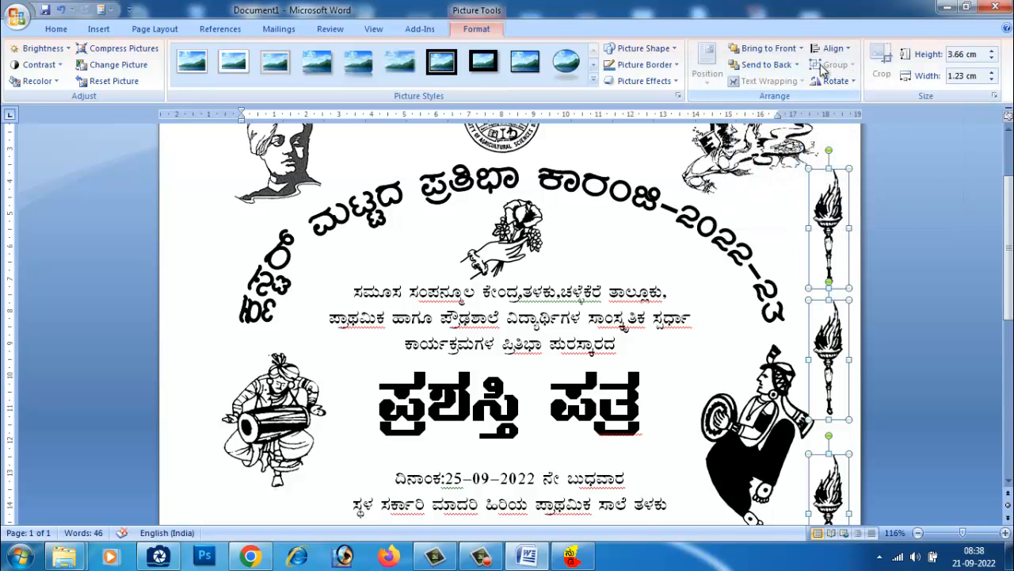
{"action": "left_click", "coordinate": [841, 321], "text": "ctrl"}
{"action": "key", "text": "ctrl+z"}
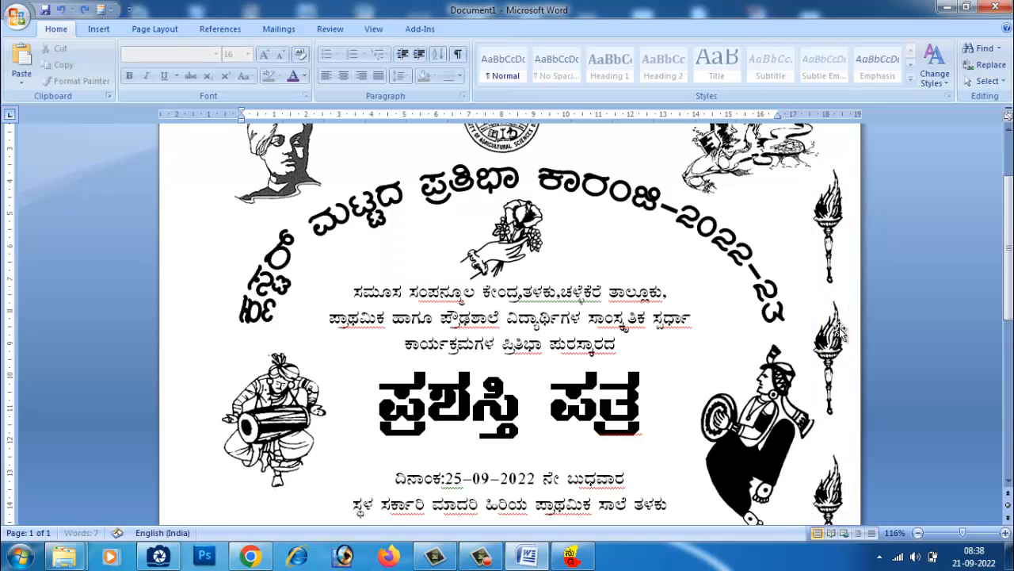
Place a copy of the torch in the left margin beside the arched heading and flip it horizontally.
{"action": "left_click", "coordinate": [828, 218]}
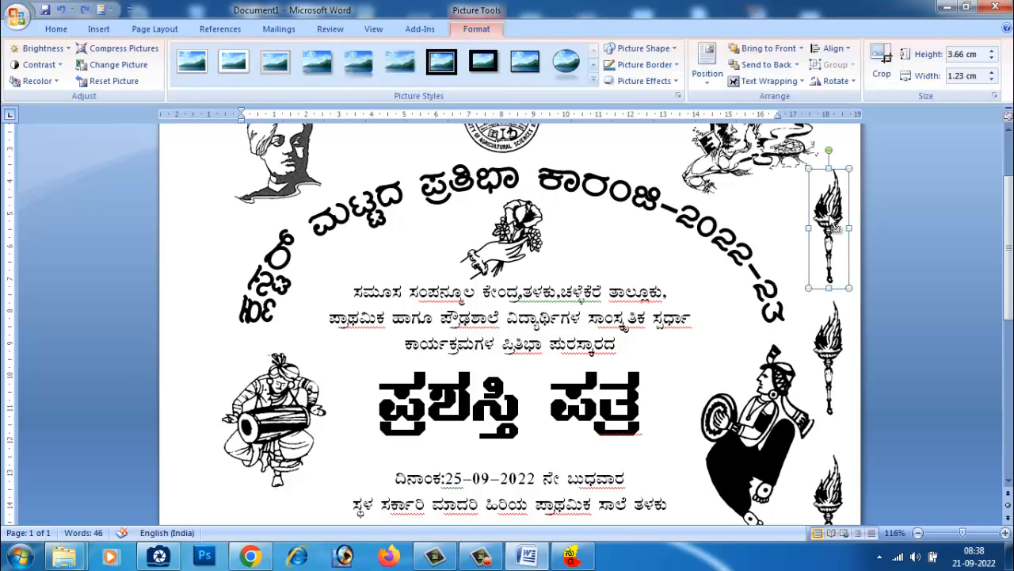
{"action": "key", "text": "ctrl+v"}
{"action": "left_click_drag", "start_coordinate": [842, 230], "coordinate": [204, 229]}
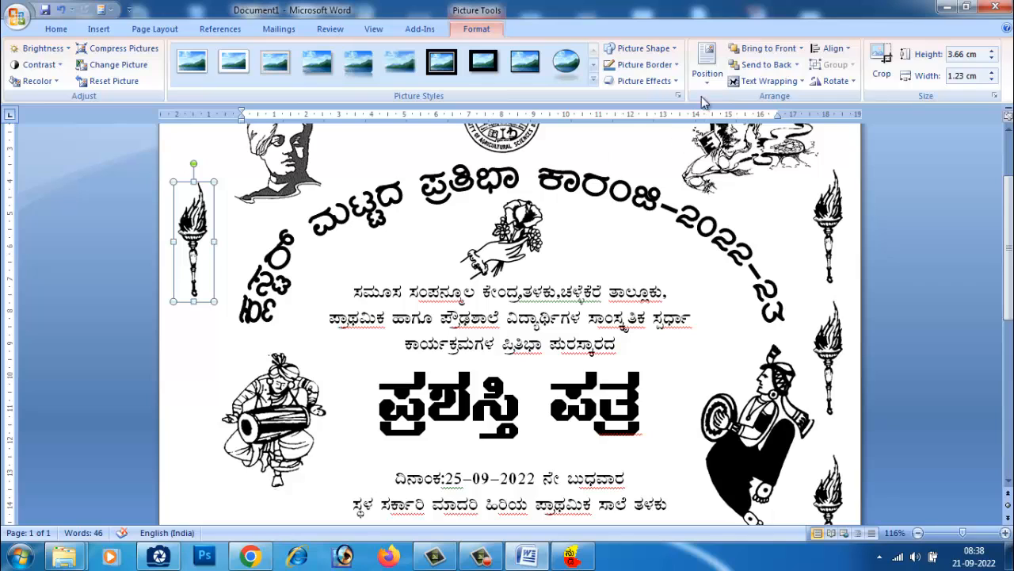
{"action": "left_click", "coordinate": [853, 82]}
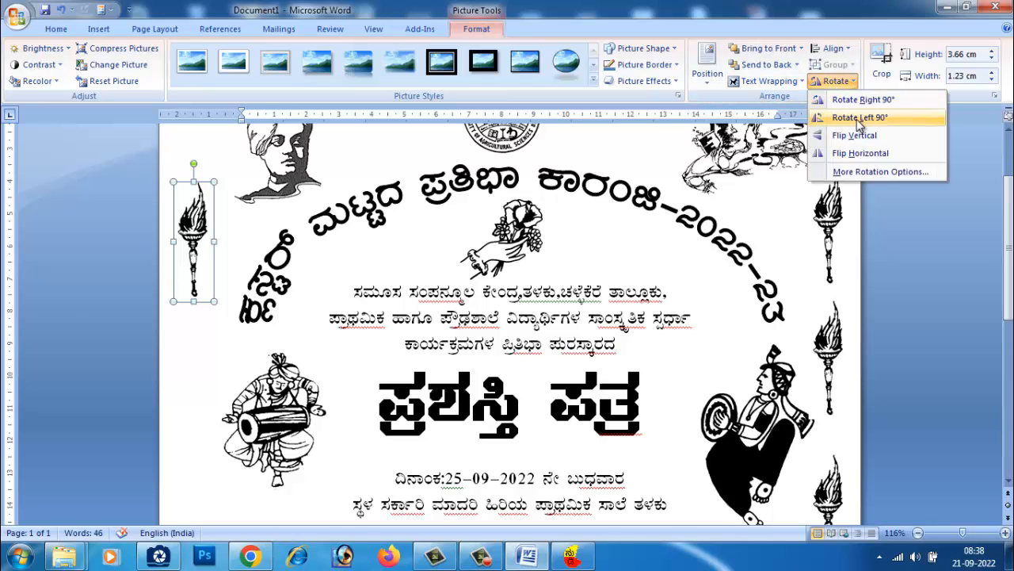
{"action": "left_click", "coordinate": [855, 155]}
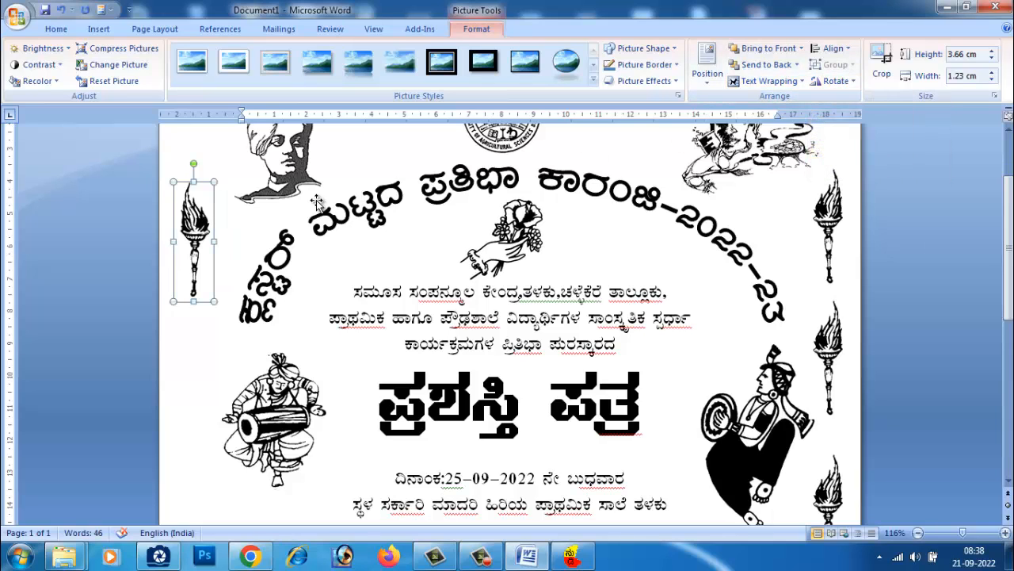
Move the flipped torch up beside ಜಿಲ್ಲಾ ಪಂಚಾಯತ and shift the face illustration slightly left, away from the right margin.
{"action": "scroll", "coordinate": [226, 224], "scroll_direction": "up", "scroll_amount": 3}
{"action": "left_click_drag", "start_coordinate": [200, 336], "coordinate": [209, 205]}
{"action": "left_click", "coordinate": [783, 251]}
{"action": "left_click_drag", "start_coordinate": [783, 250], "coordinate": [766, 250]}
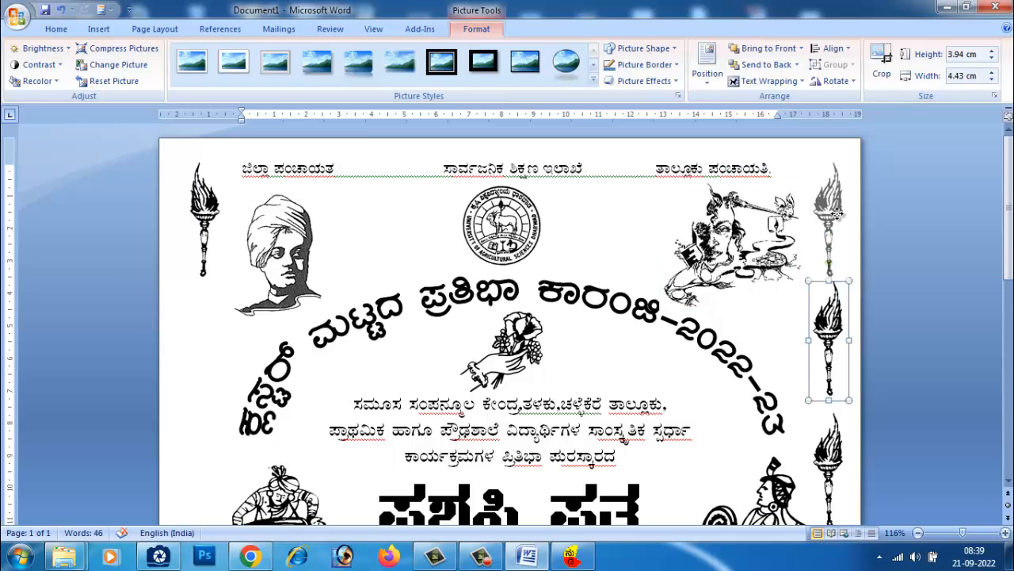
Add copies of the flipped torch down the left margin beside the arched heading, the drummer and the date lines.
{"action": "left_click", "coordinate": [204, 202]}
{"action": "left_click_drag", "start_coordinate": [205, 202], "coordinate": [212, 324]}
{"action": "scroll", "coordinate": [222, 331], "scroll_direction": "down", "scroll_amount": 2}
{"action": "left_click_drag", "start_coordinate": [203, 256], "coordinate": [203, 412]}
{"action": "scroll", "coordinate": [216, 372], "scroll_direction": "down", "scroll_amount": 4}
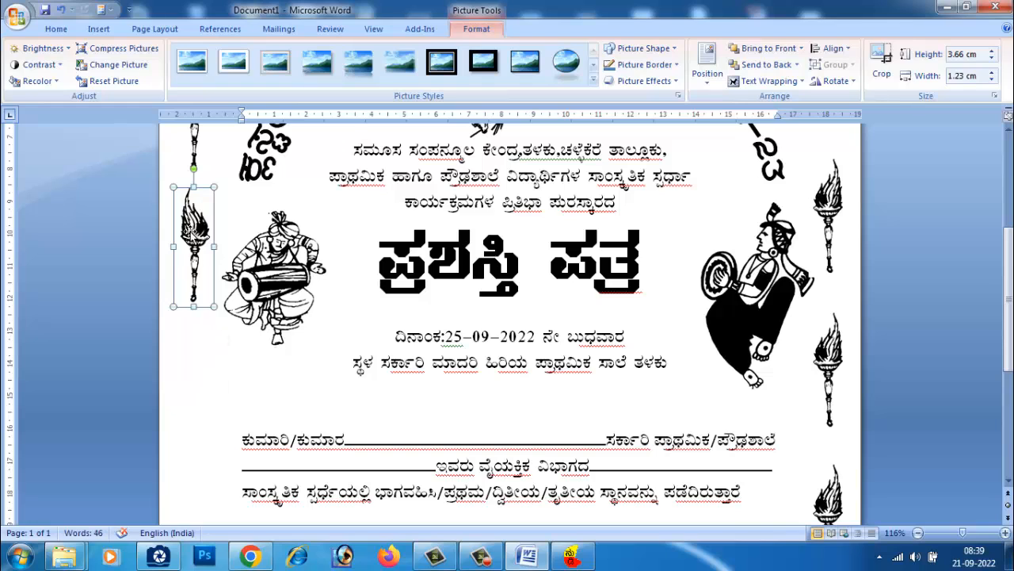
{"action": "left_click_drag", "start_coordinate": [188, 230], "coordinate": [204, 372]}
Lower the left torch beside the date lines slightly and place two more copies beneath it, down to the page's lower corner.
{"action": "scroll", "coordinate": [206, 317], "scroll_direction": "down", "scroll_amount": 4}
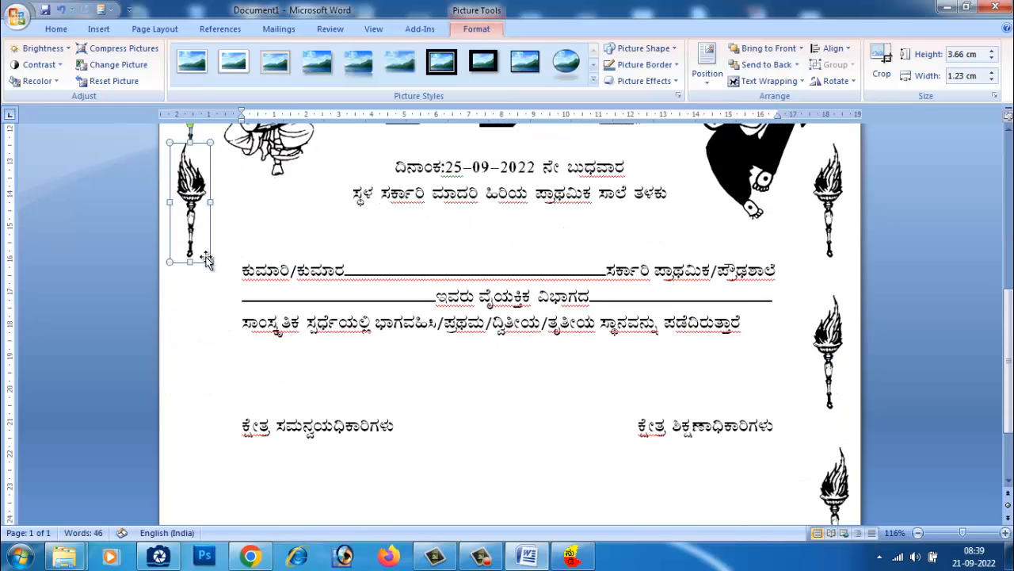
{"action": "left_click_drag", "start_coordinate": [195, 183], "coordinate": [202, 268]}
{"action": "scroll", "coordinate": [219, 247], "scroll_direction": "up", "scroll_amount": 4}
{"action": "scroll", "coordinate": [196, 250], "scroll_direction": "down", "scroll_amount": 3}
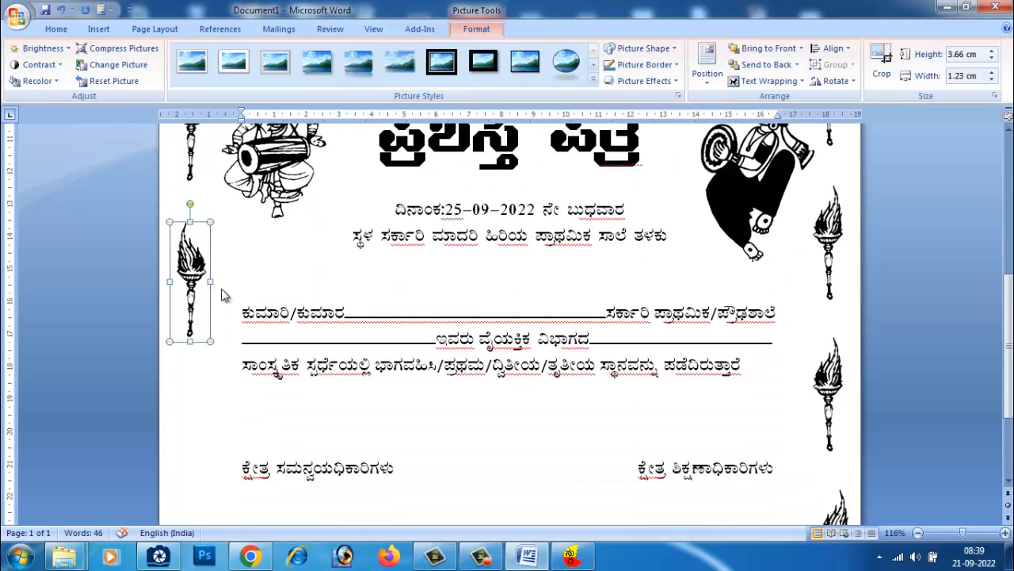
{"action": "key", "text": "ctrl+v"}
{"action": "scroll", "coordinate": [215, 297], "scroll_direction": "down", "scroll_amount": 3}
{"action": "left_click_drag", "start_coordinate": [207, 158], "coordinate": [205, 468]}
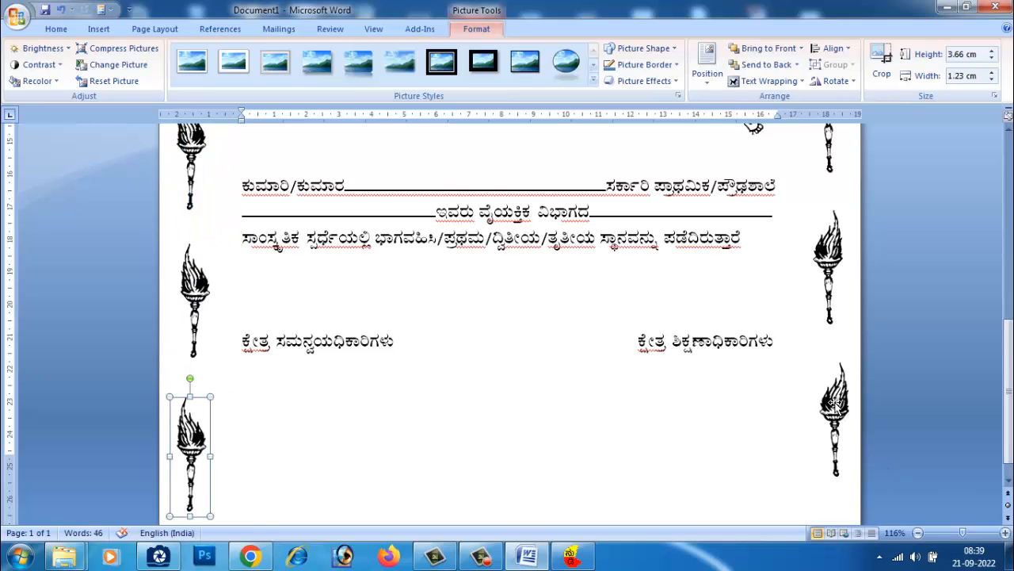
Lower the torches in the right margin one by one to line up with those in the left margin.
{"action": "left_click_drag", "start_coordinate": [835, 404], "coordinate": [839, 422]}
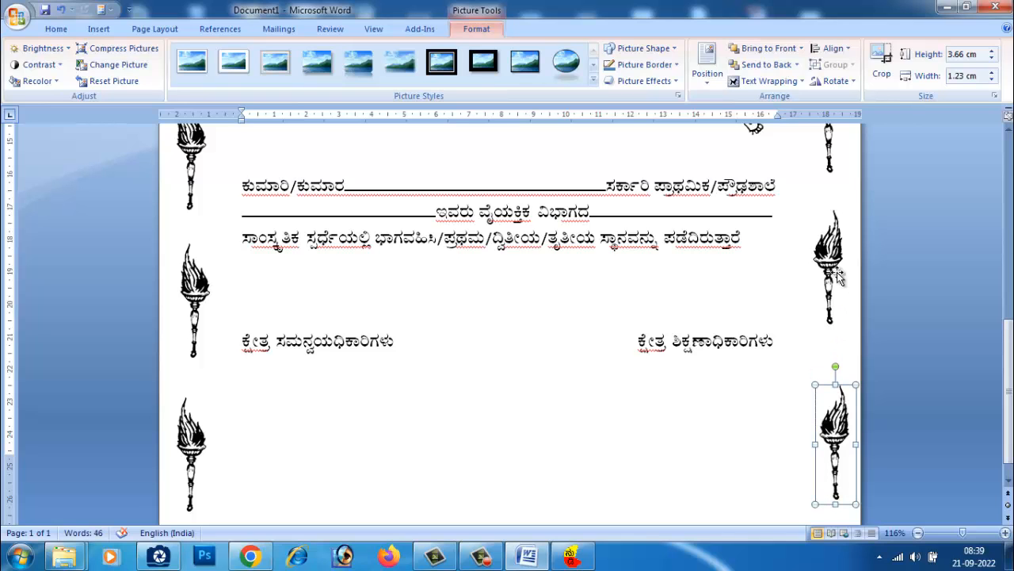
{"action": "left_click_drag", "start_coordinate": [837, 275], "coordinate": [837, 285]}
{"action": "scroll", "coordinate": [833, 319], "scroll_direction": "up", "scroll_amount": 3}
{"action": "left_click_drag", "start_coordinate": [826, 238], "coordinate": [828, 275]}
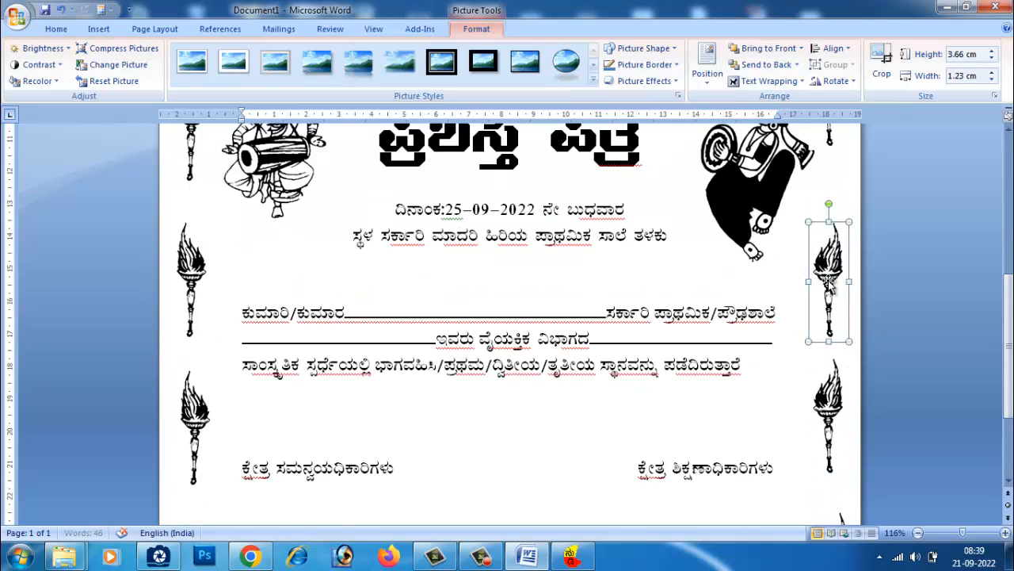
{"action": "scroll", "coordinate": [830, 283], "scroll_direction": "up", "scroll_amount": 4}
{"action": "left_click_drag", "start_coordinate": [836, 240], "coordinate": [839, 268]}
Move the uppermost right torch down beside the arched heading and place a torch copy at the page's top right corner.
{"action": "scroll", "coordinate": [845, 275], "scroll_direction": "up", "scroll_amount": 1}
{"action": "scroll", "coordinate": [843, 269], "scroll_direction": "up", "scroll_amount": 2}
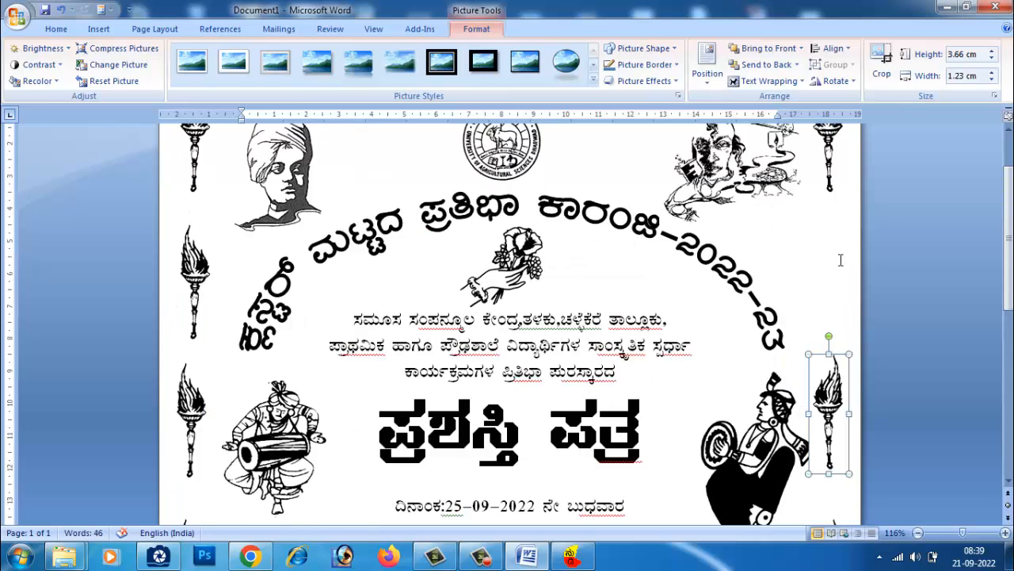
{"action": "left_click_drag", "start_coordinate": [828, 157], "coordinate": [828, 273]}
{"action": "scroll", "coordinate": [829, 274], "scroll_direction": "up", "scroll_amount": 2}
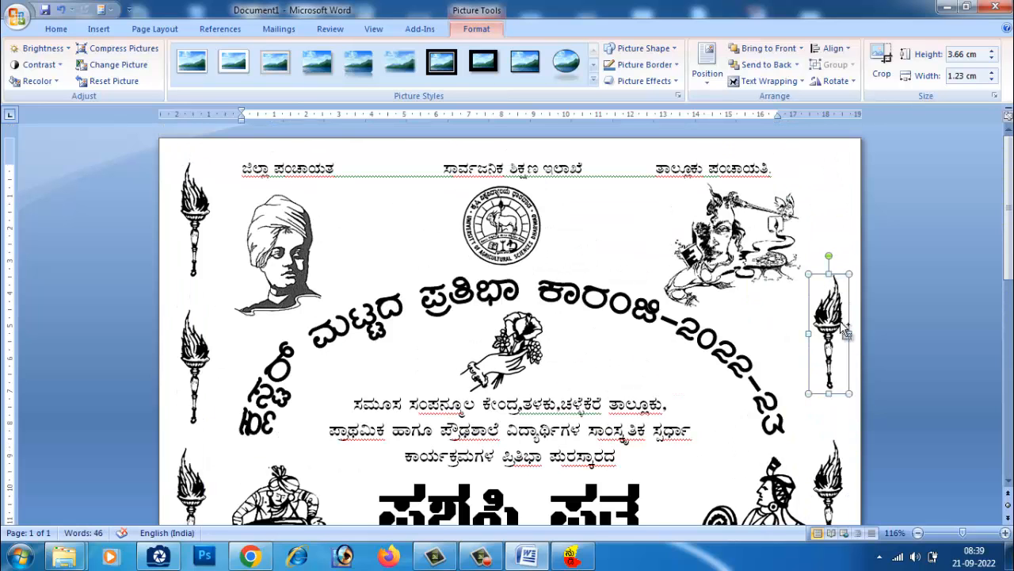
{"action": "left_click_drag", "start_coordinate": [840, 321], "coordinate": [834, 201]}
{"action": "left_click", "coordinate": [794, 271]}
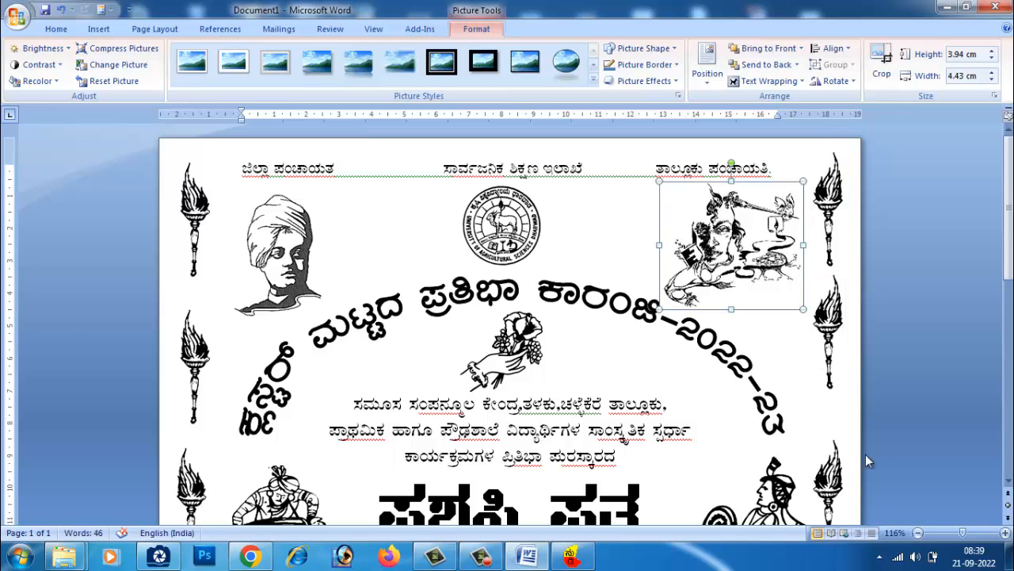
Delete the torches in the right margin from the header down to the lines below the cymbal player.
{"action": "left_click_drag", "start_coordinate": [953, 535], "coordinate": [946, 534]}
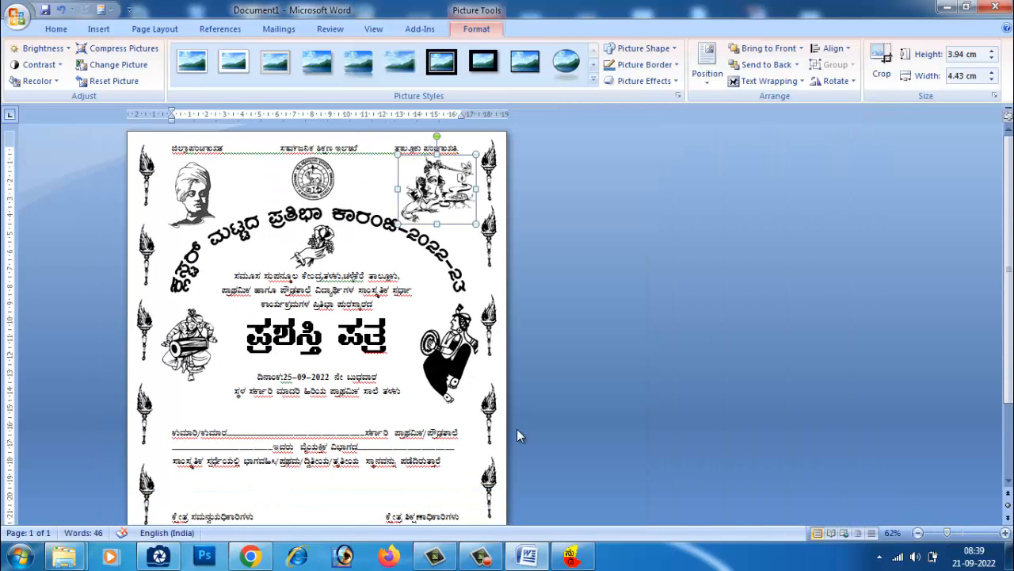
{"action": "scroll", "coordinate": [376, 406], "scroll_direction": "down", "scroll_amount": 3}
{"action": "scroll", "coordinate": [372, 400], "scroll_direction": "up", "scroll_amount": 3}
{"action": "left_click", "coordinate": [956, 534]}
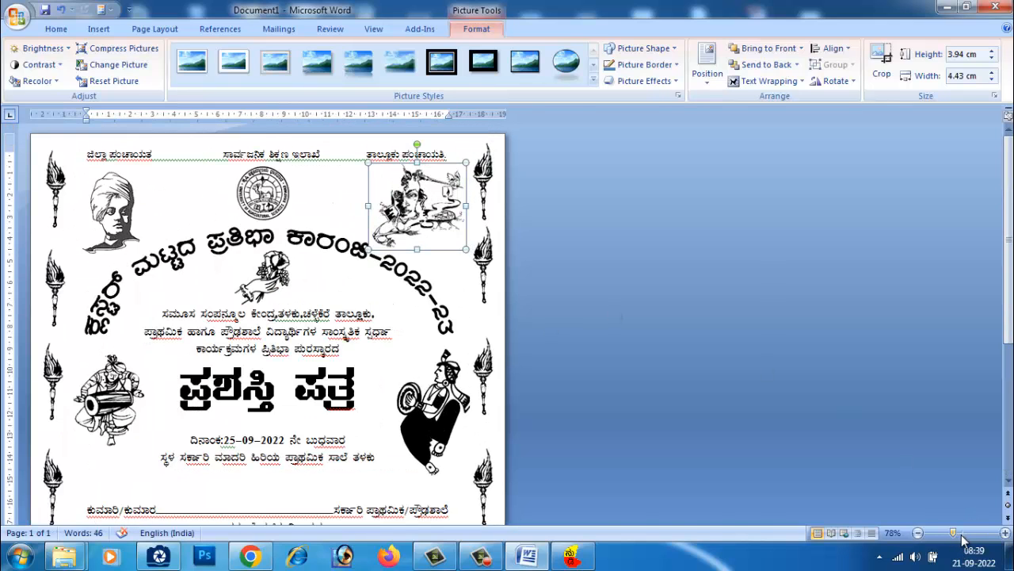
{"action": "left_click", "coordinate": [745, 186]}
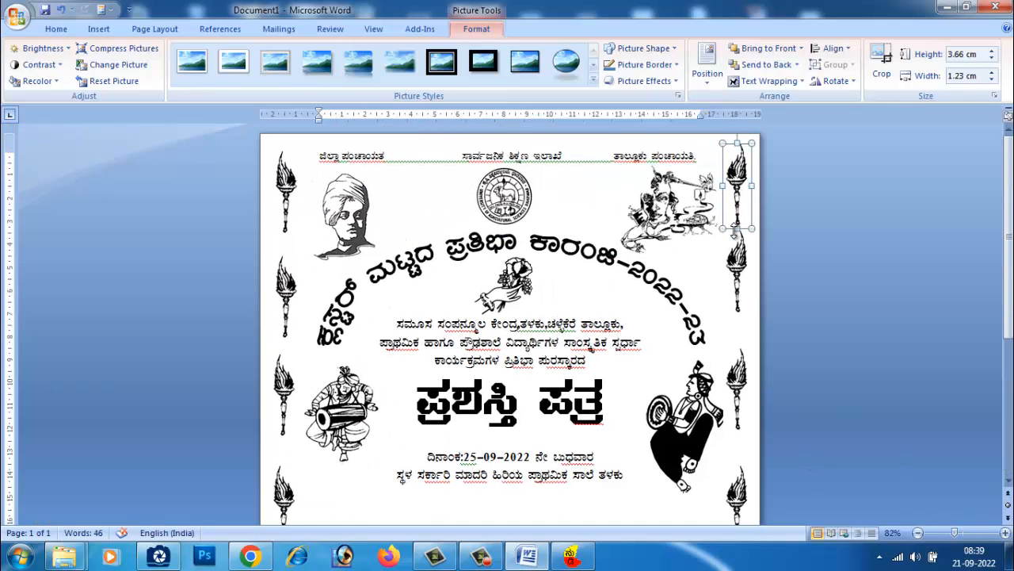
{"action": "key", "text": "Delete"}
{"action": "left_click", "coordinate": [739, 273]}
{"action": "key", "text": "Delete"}
{"action": "left_click", "coordinate": [741, 380]}
{"action": "key", "text": "Delete"}
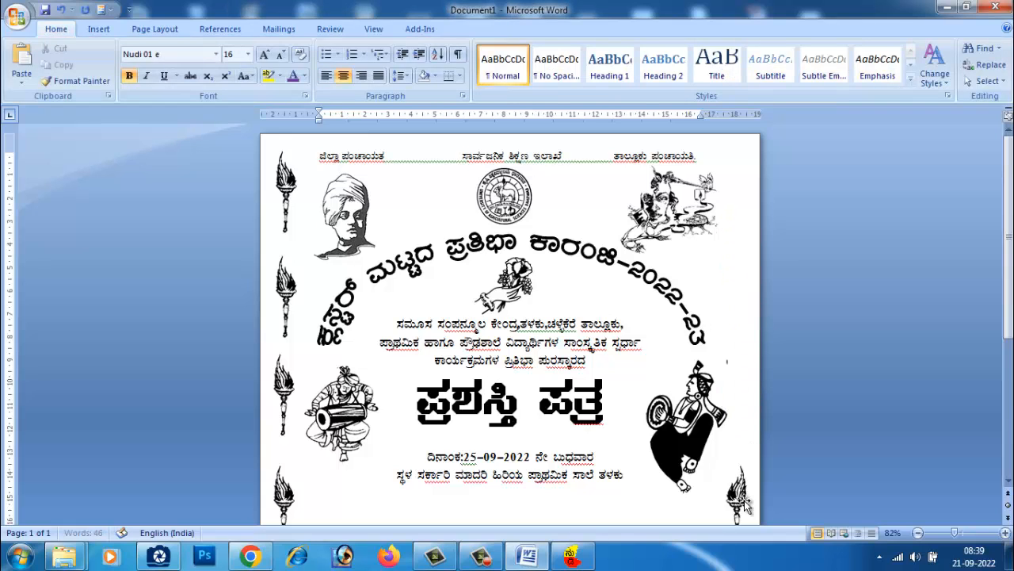
{"action": "left_click", "coordinate": [745, 503]}
{"action": "key", "text": "Delete"}
Delete the last torch in the right margin and all left-margin torches except the topmost one.
{"action": "scroll", "coordinate": [767, 451], "scroll_direction": "down", "scroll_amount": 3}
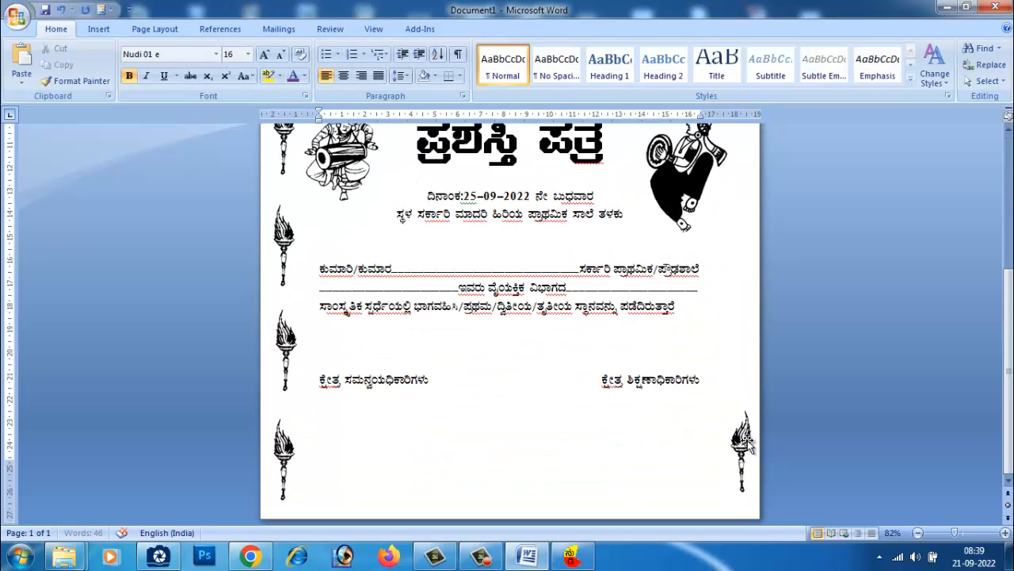
{"action": "left_click", "coordinate": [748, 445]}
{"action": "key", "text": "Delete"}
{"action": "left_click", "coordinate": [283, 459]}
{"action": "key", "text": "Delete"}
{"action": "left_click", "coordinate": [283, 350]}
{"action": "key", "text": "Delete"}
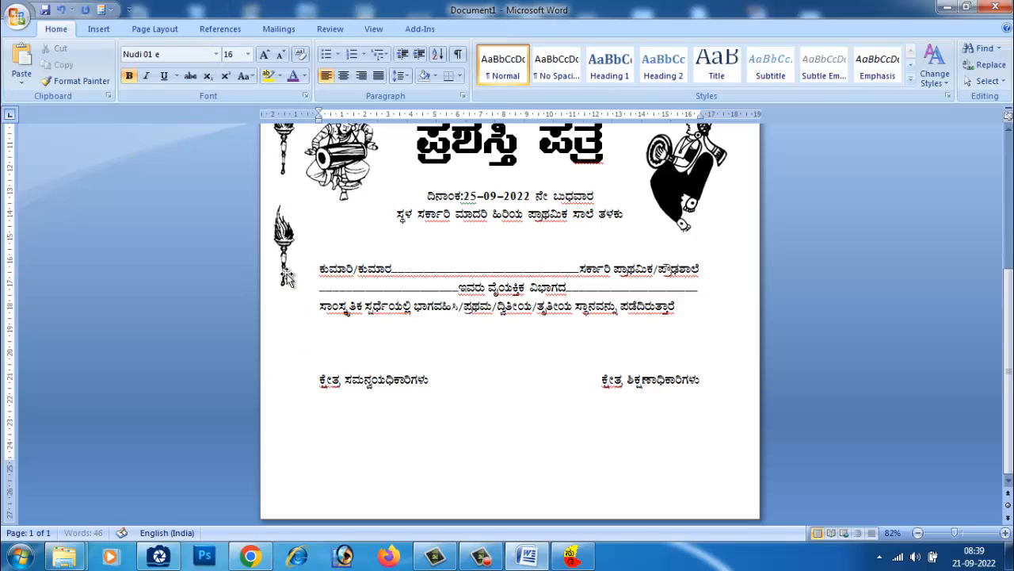
{"action": "left_click", "coordinate": [283, 273]}
{"action": "key", "text": "Delete"}
{"action": "scroll", "coordinate": [293, 254], "scroll_direction": "up", "scroll_amount": 3}
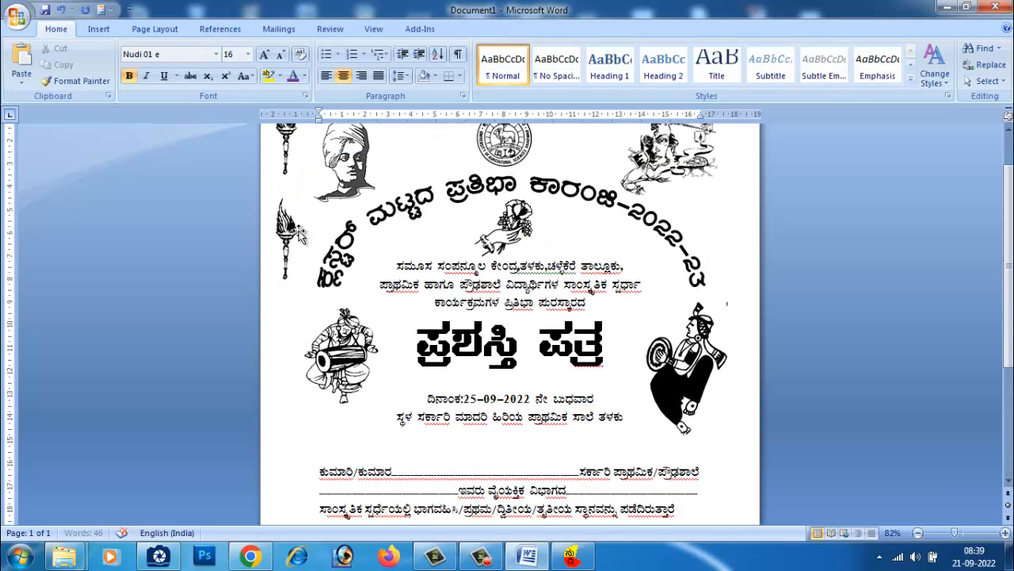
{"action": "left_click", "coordinate": [300, 235]}
{"action": "key", "text": "Delete"}
Place one small torch on each side of the large ಪ್ರಶಸ್ತಿ ಪತ್ರ title.
{"action": "scroll", "coordinate": [300, 245], "scroll_direction": "up", "scroll_amount": 1}
{"action": "left_click_drag", "start_coordinate": [297, 191], "coordinate": [626, 412]}
{"action": "left_click", "coordinate": [455, 207]}
{"action": "left_click_drag", "start_coordinate": [428, 202], "coordinate": [395, 401]}
{"action": "scroll", "coordinate": [657, 436], "scroll_direction": "down", "scroll_amount": 1}
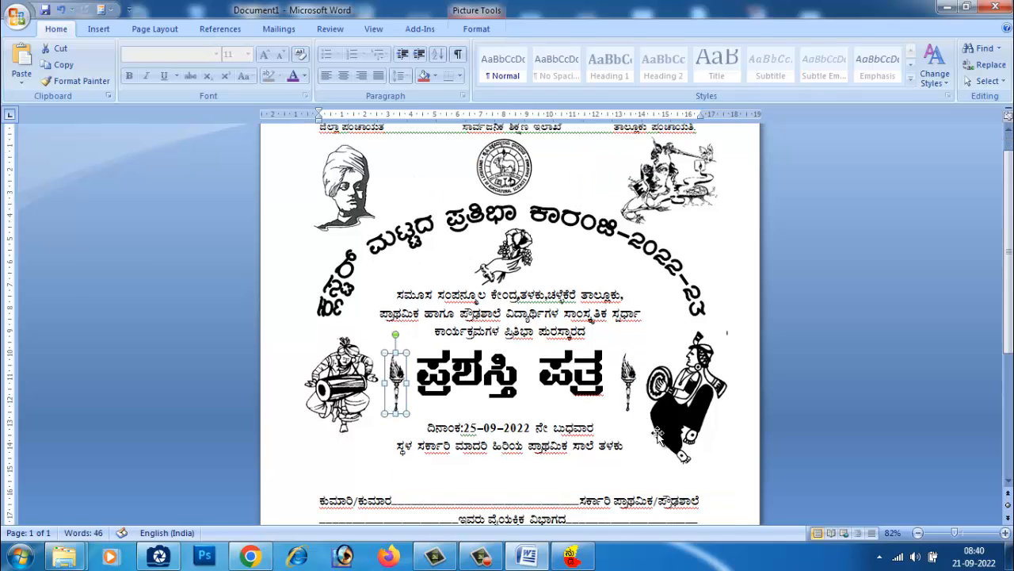
{"action": "left_click", "coordinate": [726, 242]}
{"action": "scroll", "coordinate": [721, 301], "scroll_direction": "down", "scroll_amount": 3}
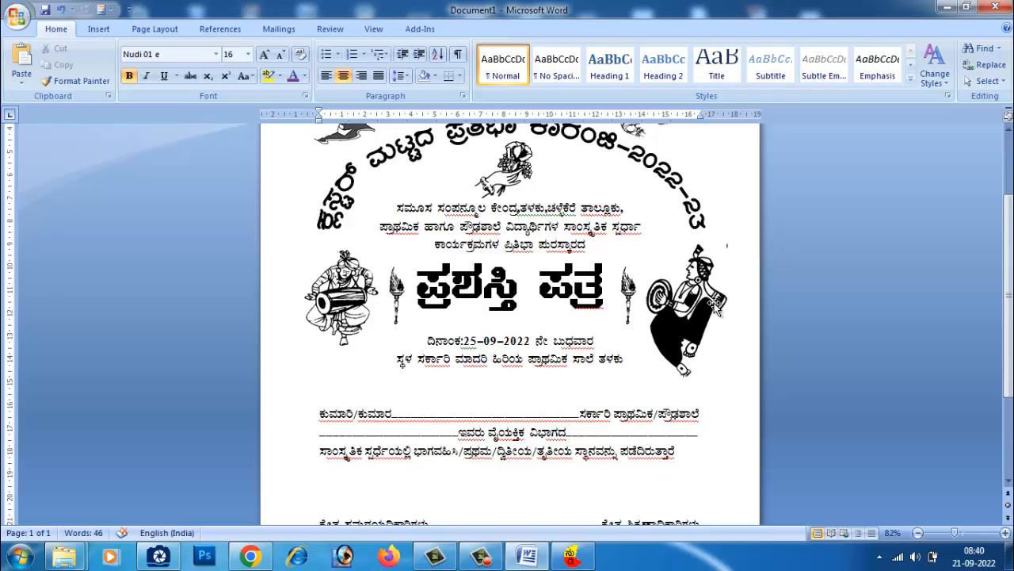
Check the sample certificate photo in ACDSee and return to the Word document.
{"action": "left_click", "coordinate": [160, 557]}
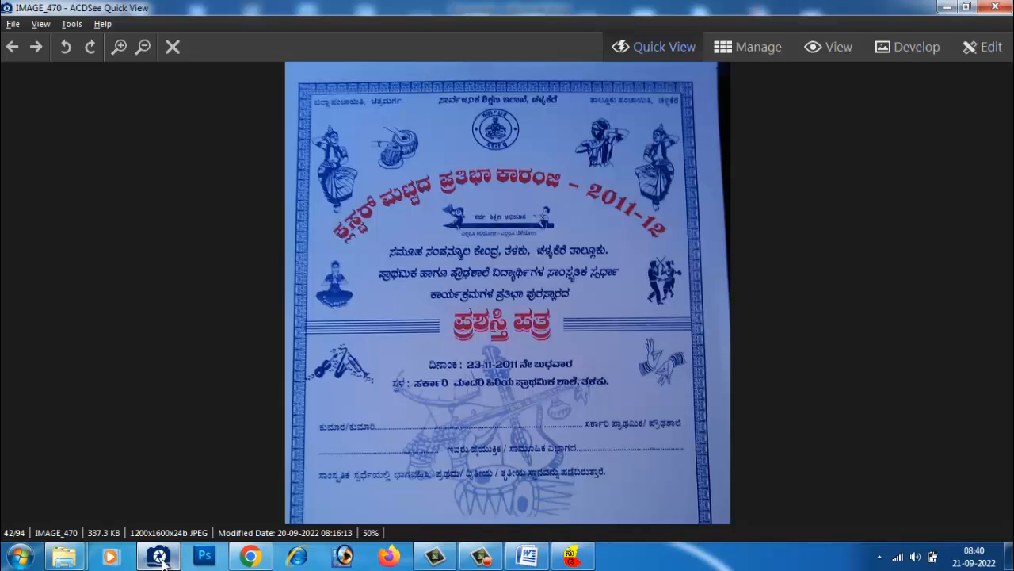
{"action": "left_click", "coordinate": [160, 557]}
{"action": "scroll", "coordinate": [467, 347], "scroll_direction": "up", "scroll_amount": 4}
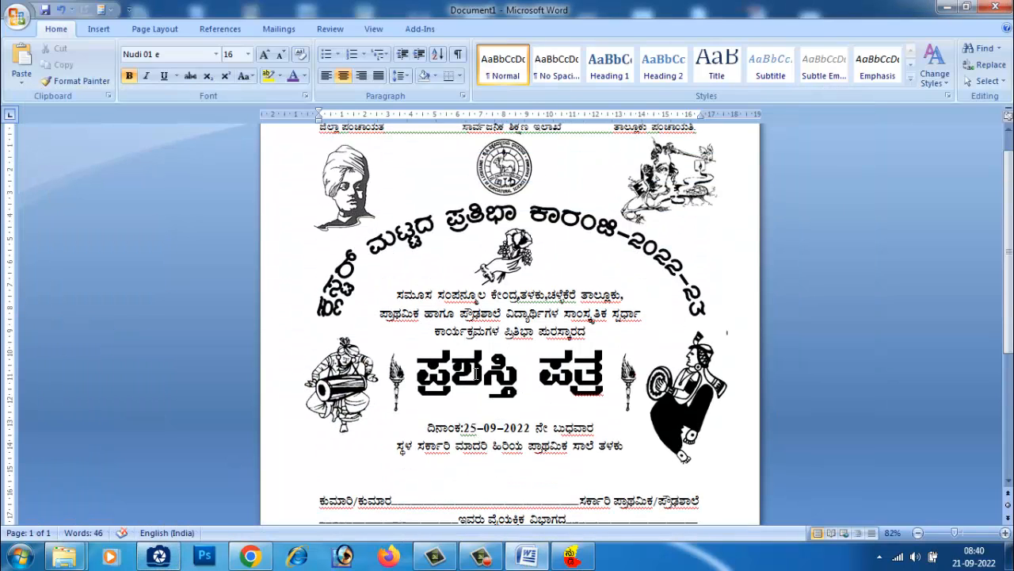
Try an art page border of red stars with black corner squares on the whole document.
{"action": "left_click", "coordinate": [104, 32]}
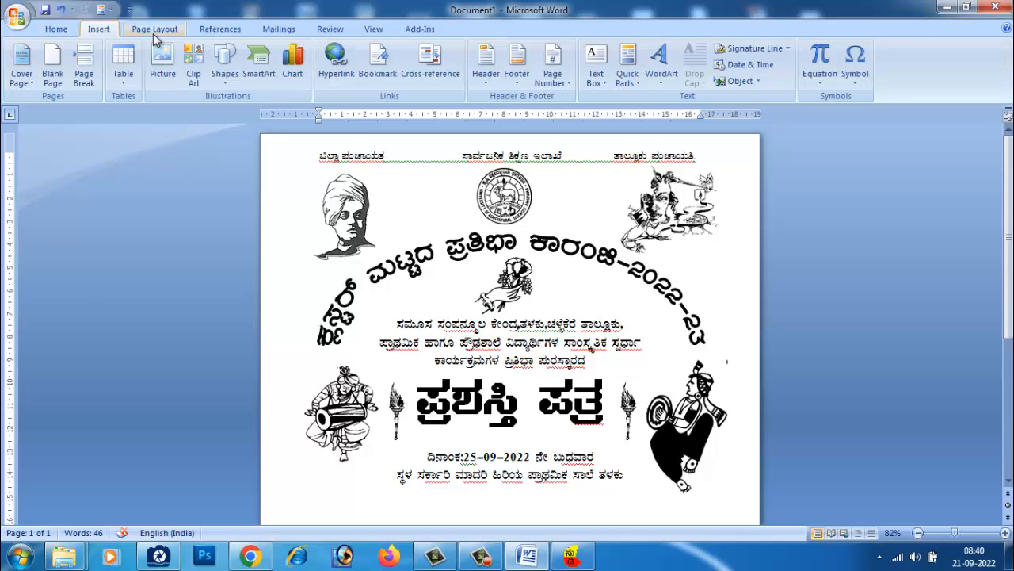
{"action": "left_click", "coordinate": [155, 33]}
{"action": "left_click", "coordinate": [426, 79]}
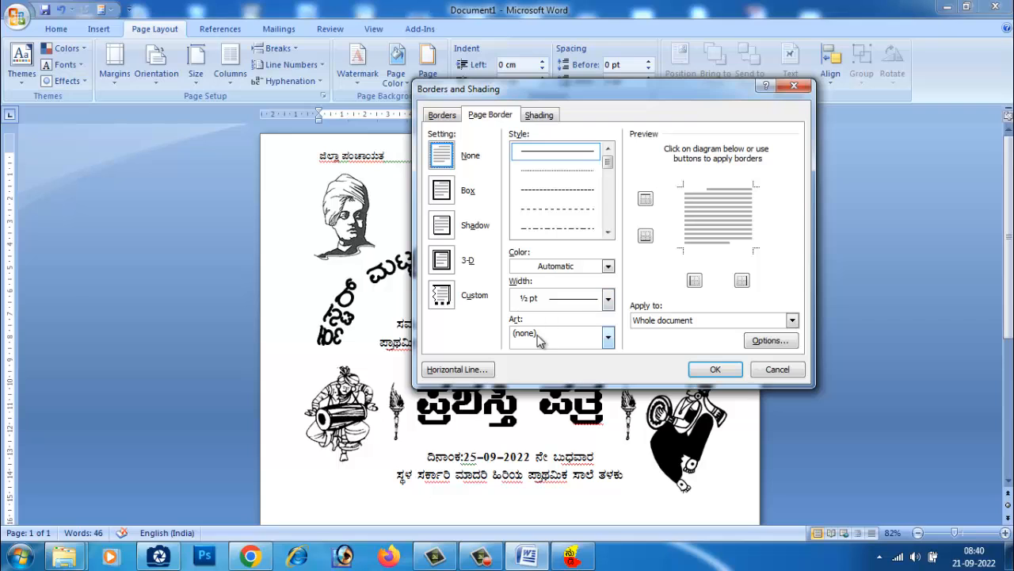
{"action": "left_click", "coordinate": [539, 339]}
{"action": "left_click_drag", "start_coordinate": [615, 371], "coordinate": [615, 394]}
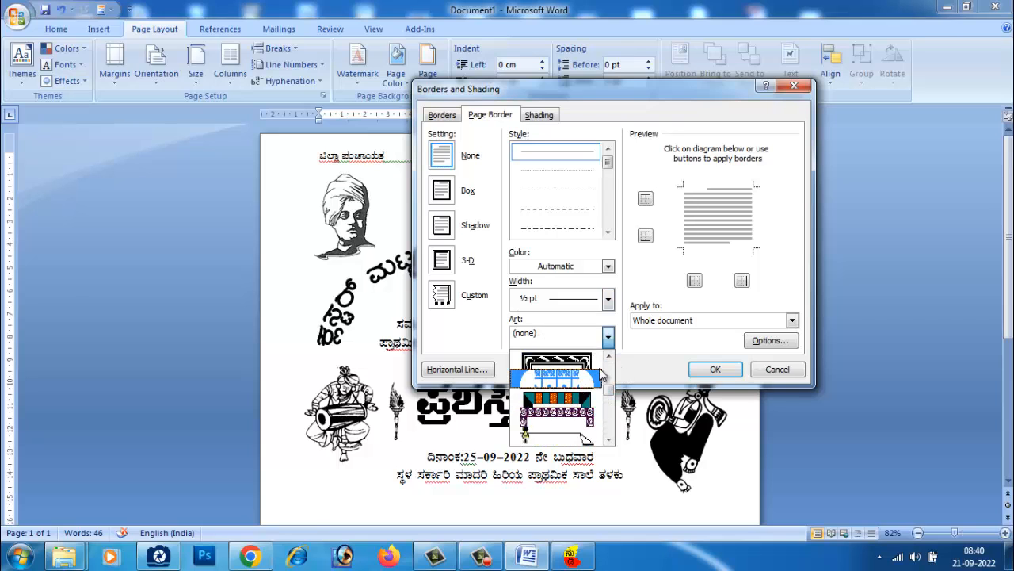
{"action": "left_click", "coordinate": [609, 353]}
{"action": "left_click", "coordinate": [609, 353]}
{"action": "left_click", "coordinate": [608, 355]}
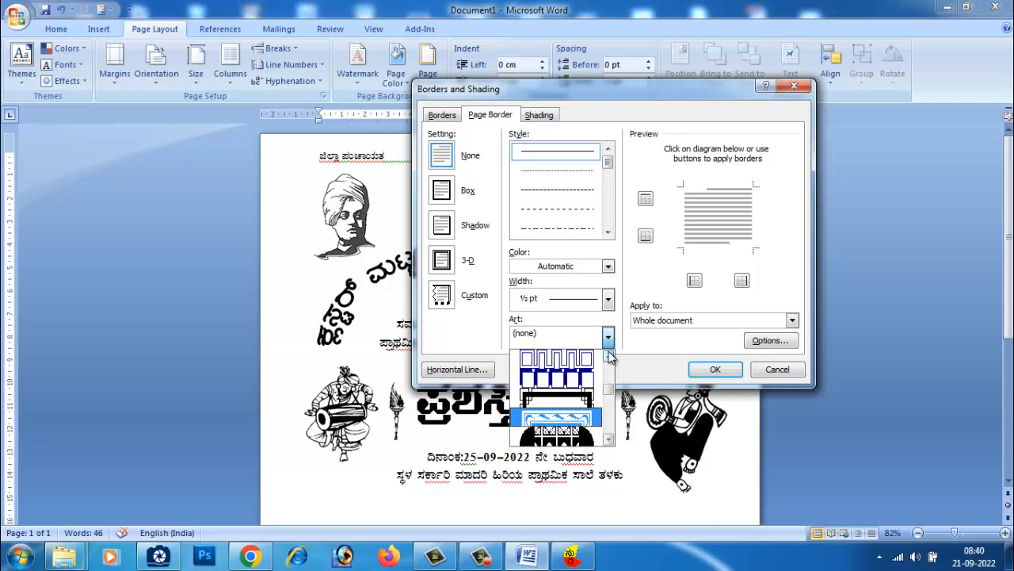
{"action": "left_click", "coordinate": [608, 355]}
{"action": "left_click", "coordinate": [609, 355]}
{"action": "left_click", "coordinate": [609, 355]}
{"action": "left_click", "coordinate": [608, 355]}
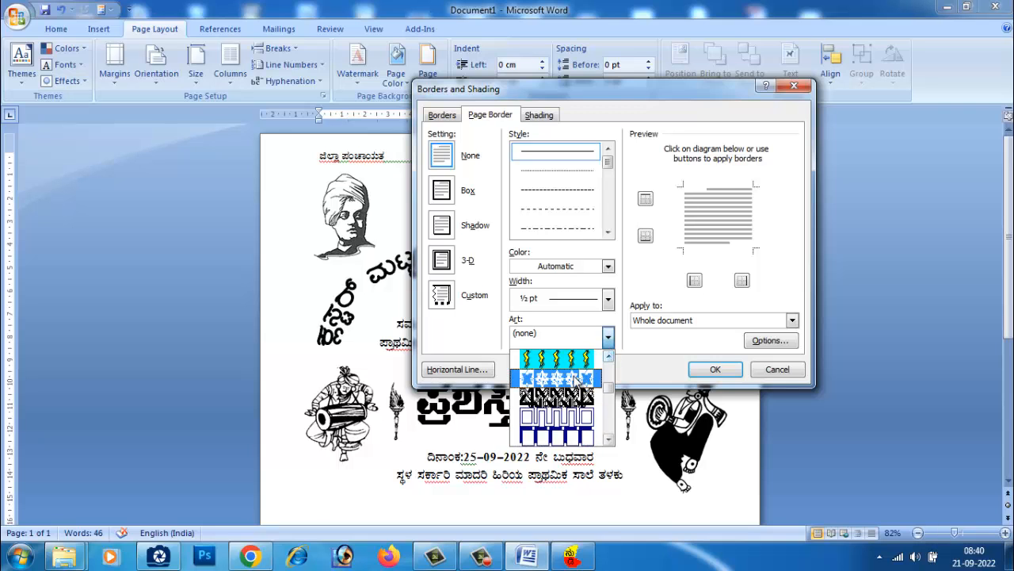
{"action": "left_click", "coordinate": [570, 358]}
{"action": "left_click", "coordinate": [714, 369]}
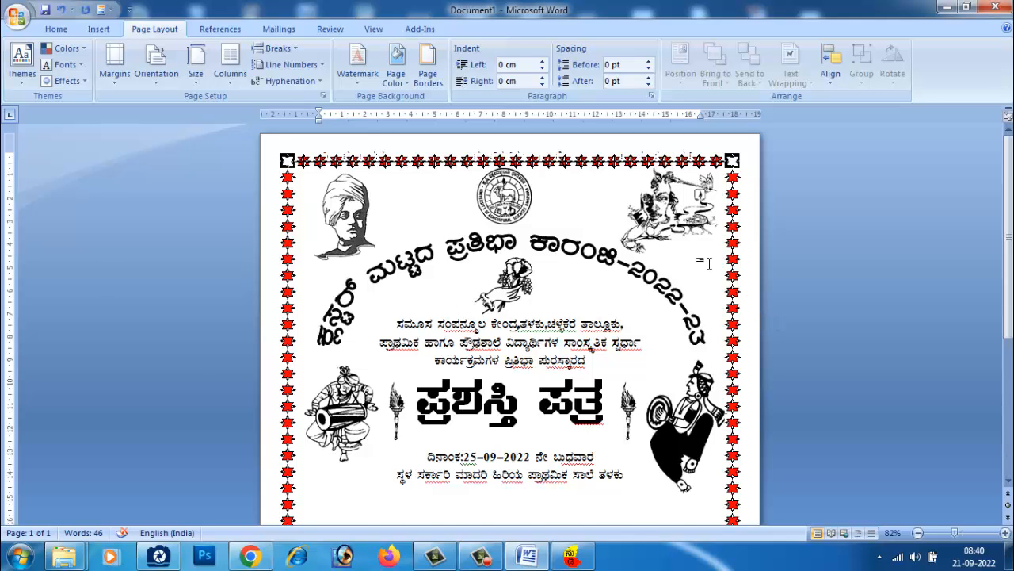
Compare previews of the purple fan, green film-strip, lightning and star art patterns for the page border.
{"action": "left_click", "coordinate": [428, 65]}
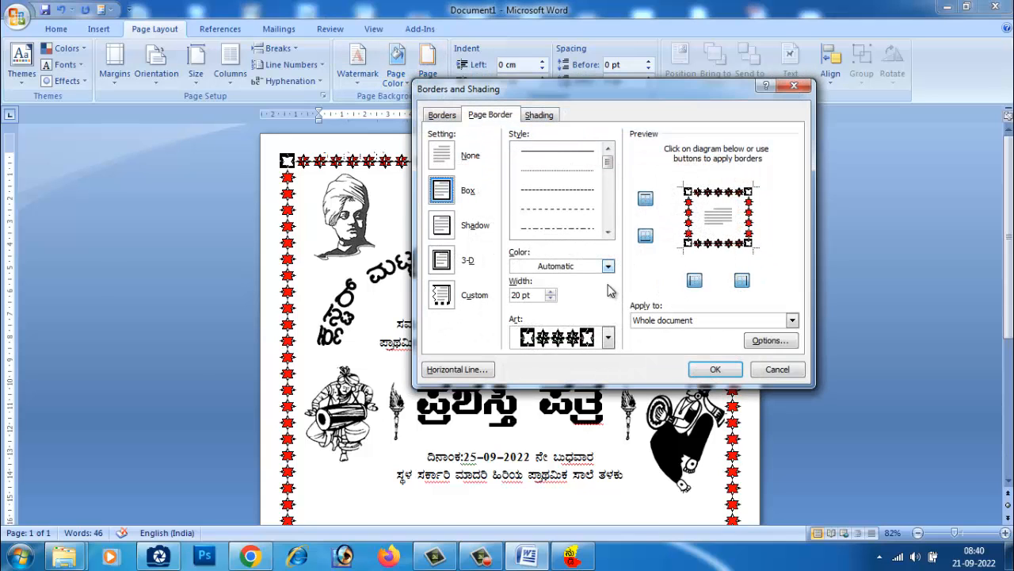
{"action": "left_click", "coordinate": [608, 339]}
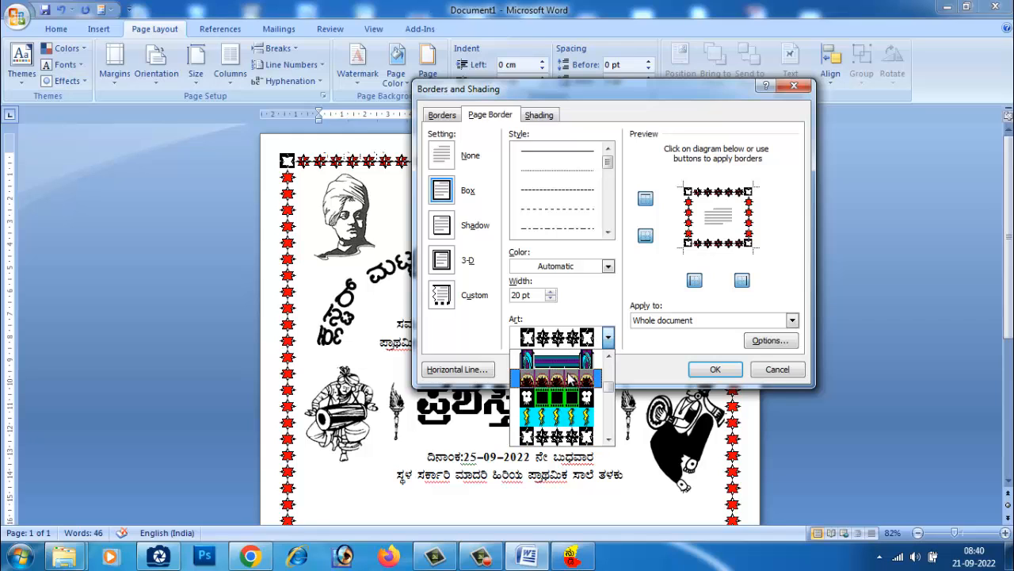
{"action": "left_click", "coordinate": [572, 369]}
{"action": "left_click", "coordinate": [608, 340]}
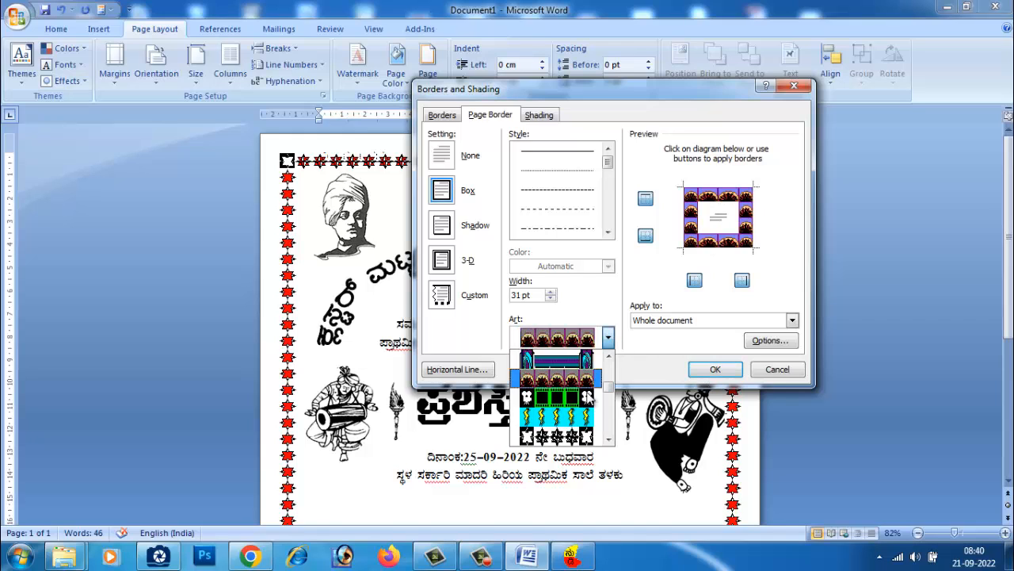
{"action": "left_click", "coordinate": [588, 397]}
{"action": "left_click", "coordinate": [609, 339]}
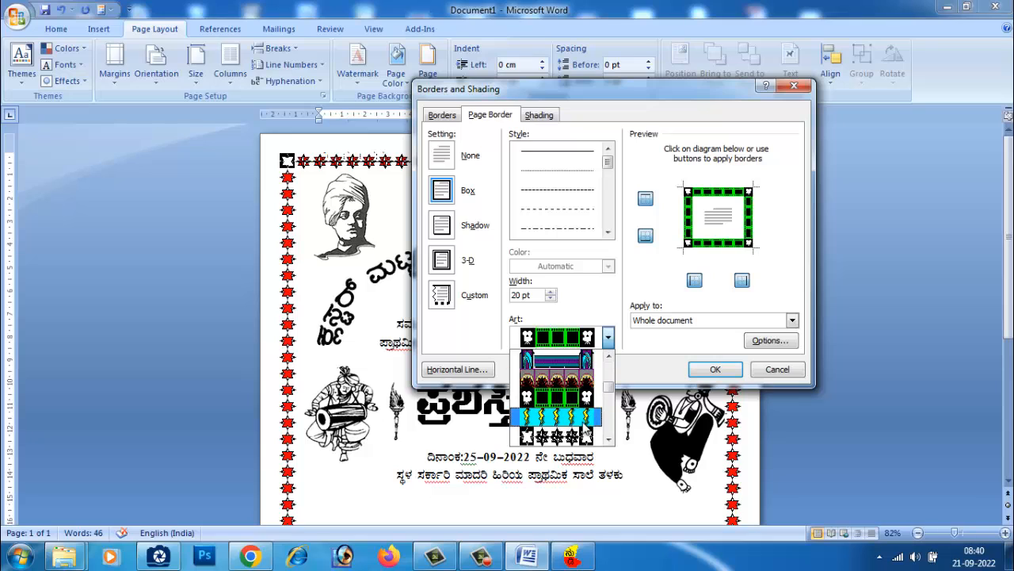
{"action": "left_click", "coordinate": [586, 423]}
{"action": "left_click", "coordinate": [609, 339]}
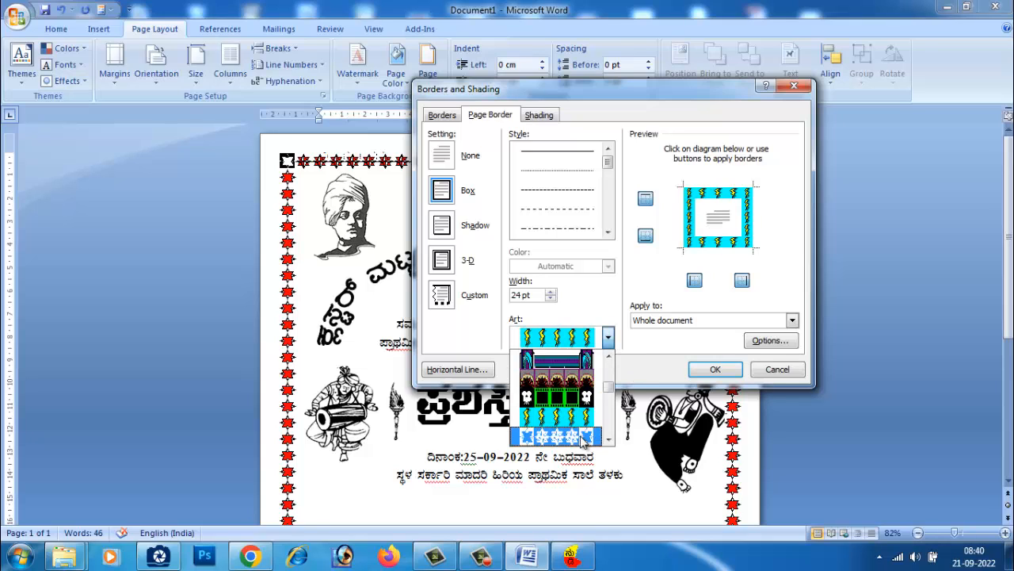
{"action": "left_click", "coordinate": [588, 441]}
Apply the red flower art pattern as a 12 pt page border around the whole document.
{"action": "left_click", "coordinate": [609, 339]}
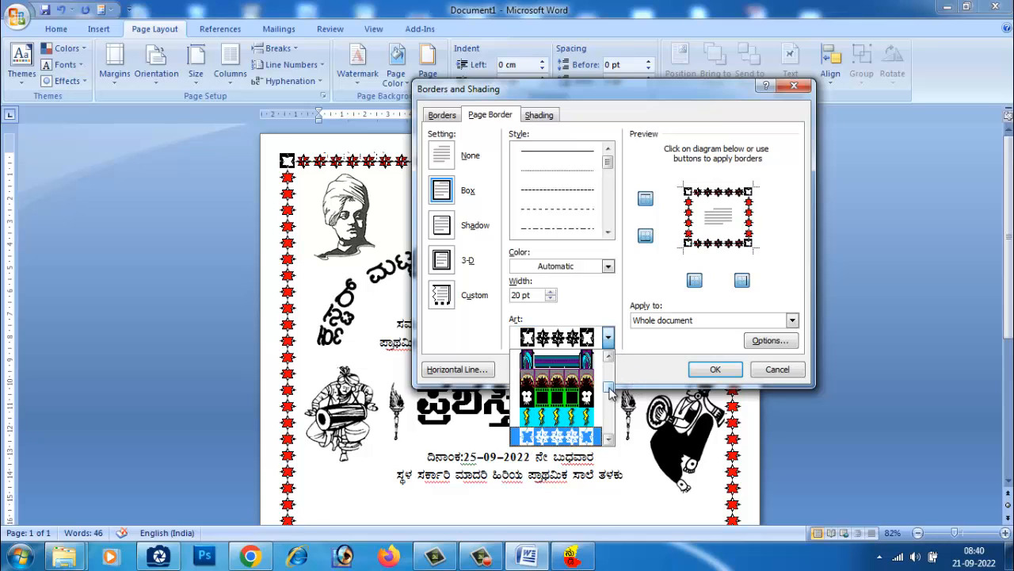
{"action": "left_click", "coordinate": [610, 399]}
{"action": "mouse_move", "coordinate": [611, 401]}
{"action": "left_mouse_down"}
{"action": "mouse_move", "coordinate": [610, 374]}
{"action": "mouse_move", "coordinate": [609, 383]}
{"action": "left_mouse_up"}
{"action": "left_click", "coordinate": [577, 424]}
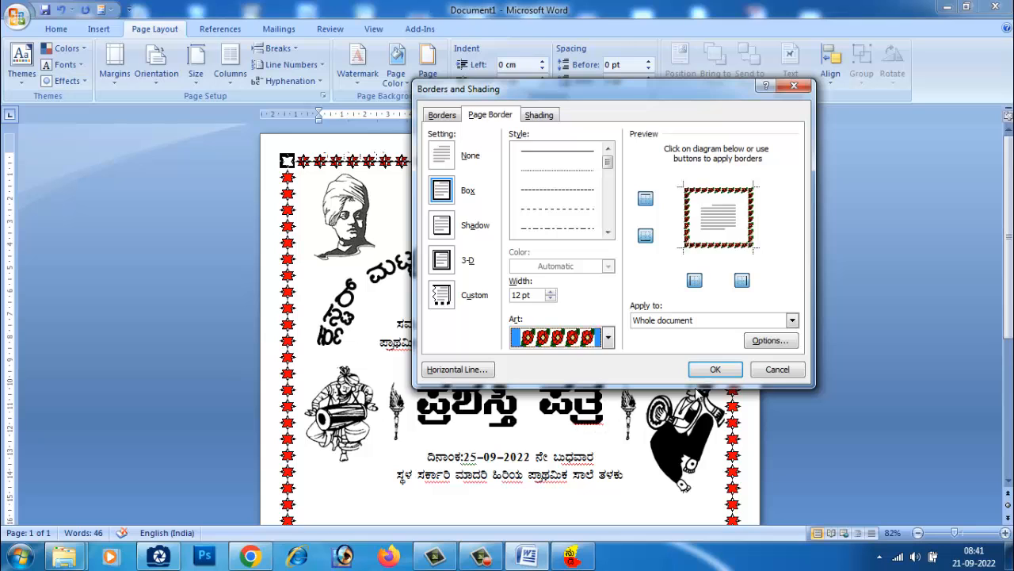
{"action": "left_click", "coordinate": [712, 370]}
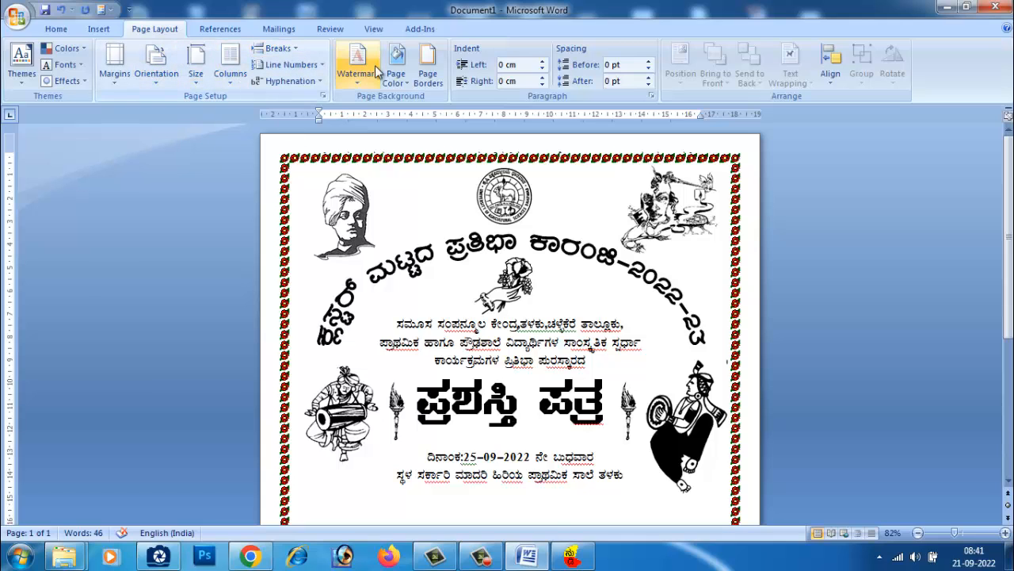
Set the width of the red flower page border to 20 pt.
{"action": "left_click", "coordinate": [427, 73]}
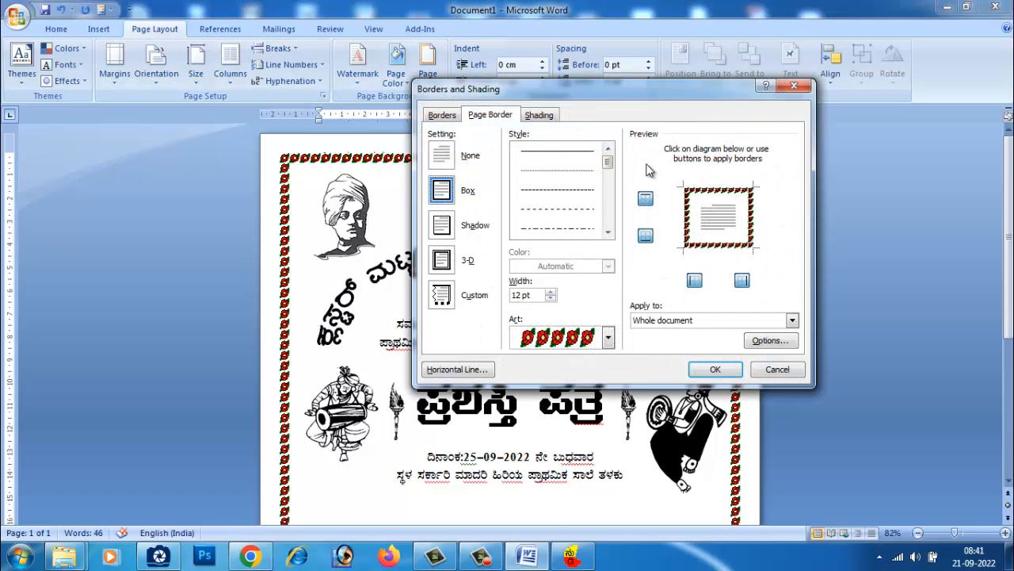
{"action": "left_click", "coordinate": [551, 300]}
{"action": "left_click", "coordinate": [551, 292]}
{"action": "left_click", "coordinate": [551, 293]}
{"action": "left_click", "coordinate": [551, 292]}
{"action": "left_click", "coordinate": [551, 292]}
{"action": "left_click", "coordinate": [551, 292]}
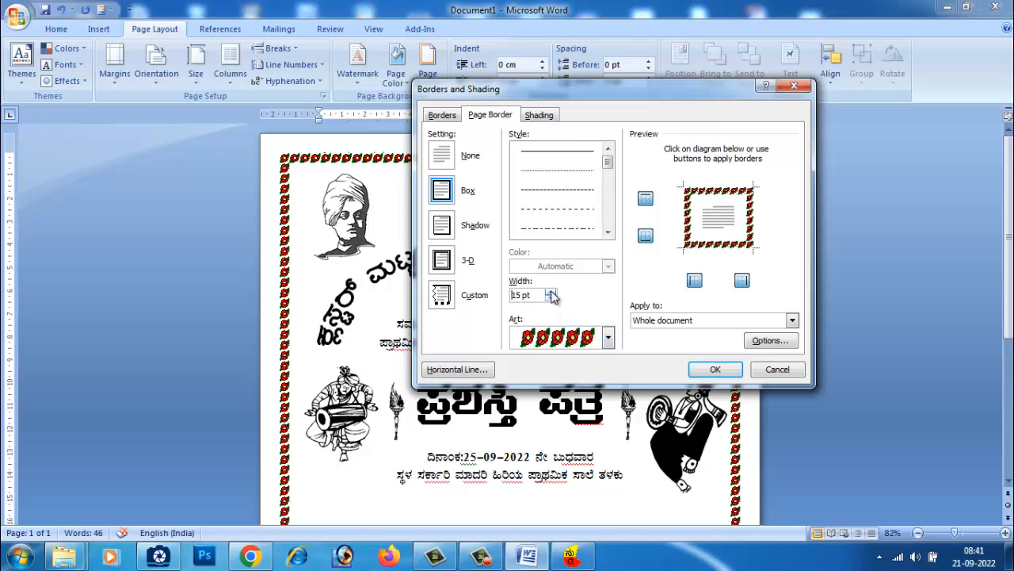
{"action": "left_click", "coordinate": [550, 292]}
{"action": "left_click", "coordinate": [551, 292]}
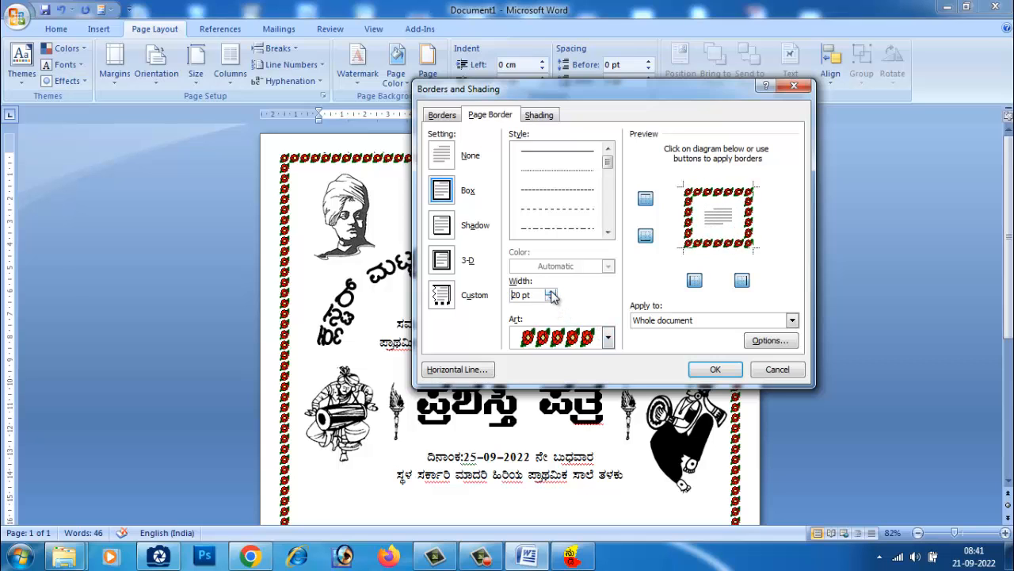
{"action": "left_click", "coordinate": [715, 369]}
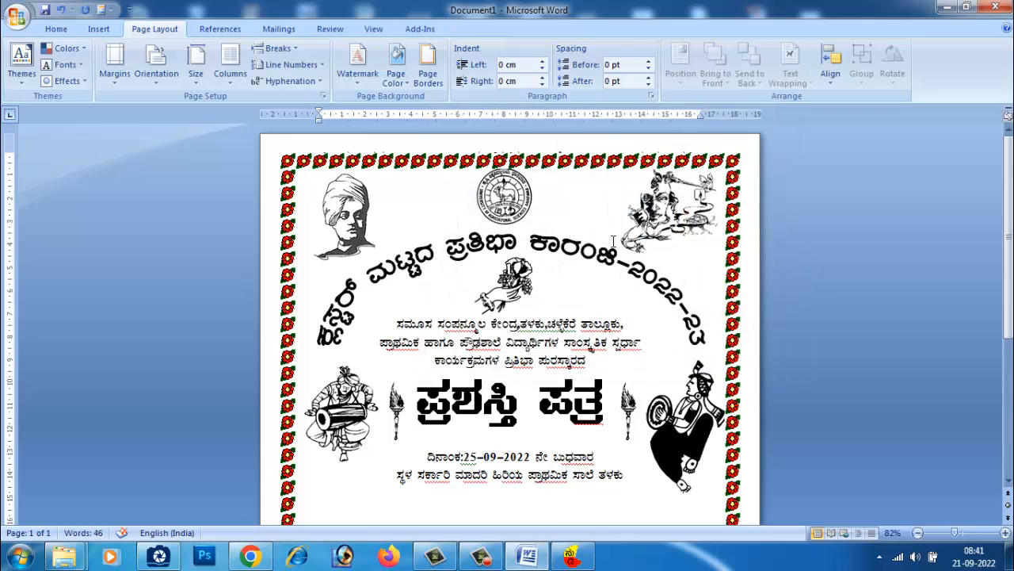
Nudge the round emblem slightly down and to the right, clear of the page border.
{"action": "left_click", "coordinate": [522, 215]}
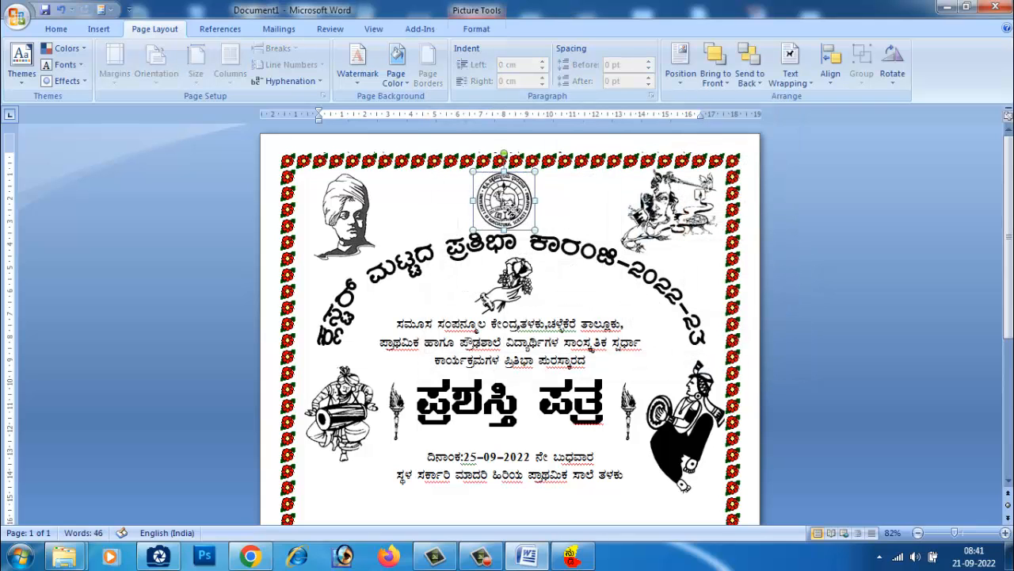
{"action": "left_click", "coordinate": [661, 214]}
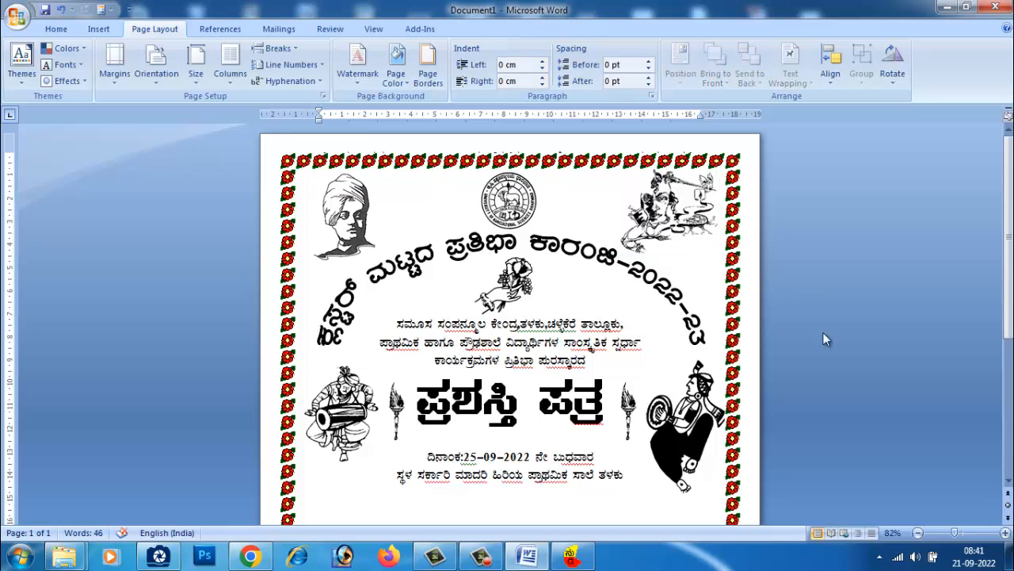
Preview a light grey page color behind the certificate.
{"action": "scroll", "coordinate": [812, 362], "scroll_direction": "down", "scroll_amount": 1}
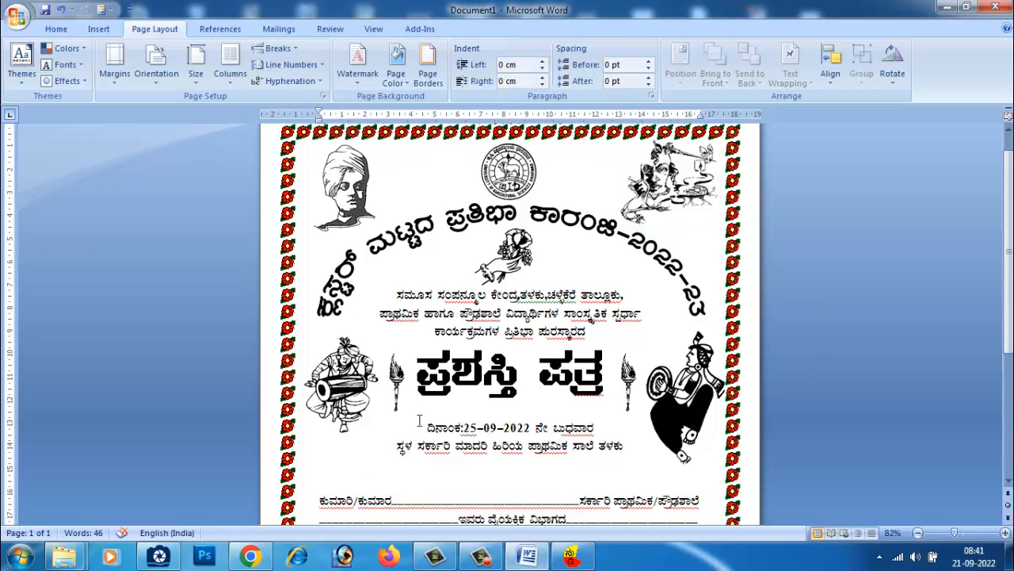
{"action": "scroll", "coordinate": [420, 420], "scroll_direction": "up", "scroll_amount": 1}
{"action": "left_click", "coordinate": [396, 65]}
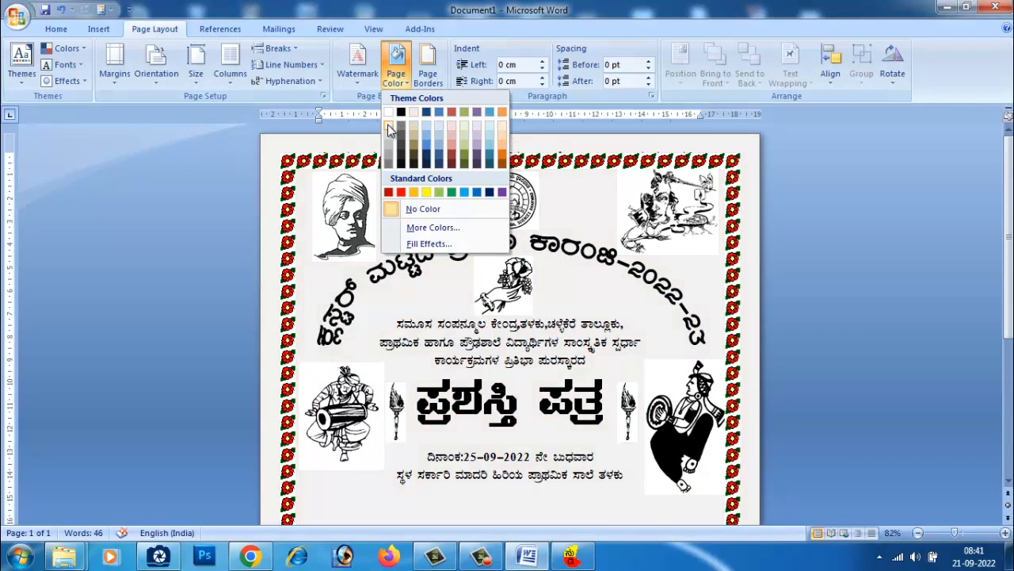
{"action": "left_click", "coordinate": [848, 226]}
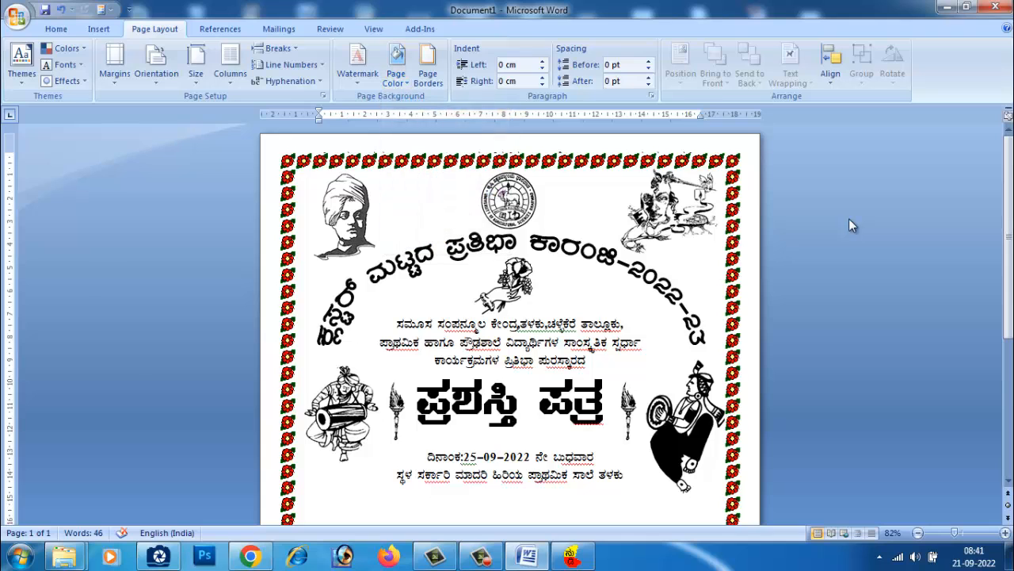
{"action": "scroll", "coordinate": [848, 226], "scroll_direction": "down", "scroll_amount": 5}
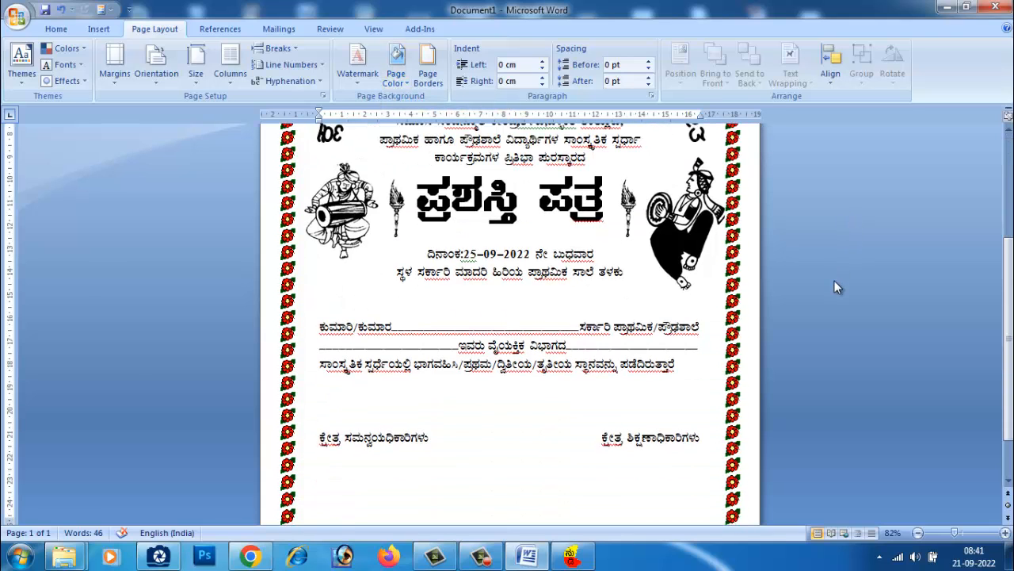
{"action": "scroll", "coordinate": [834, 280], "scroll_direction": "up", "scroll_amount": 5}
{"action": "left_click", "coordinate": [570, 246]}
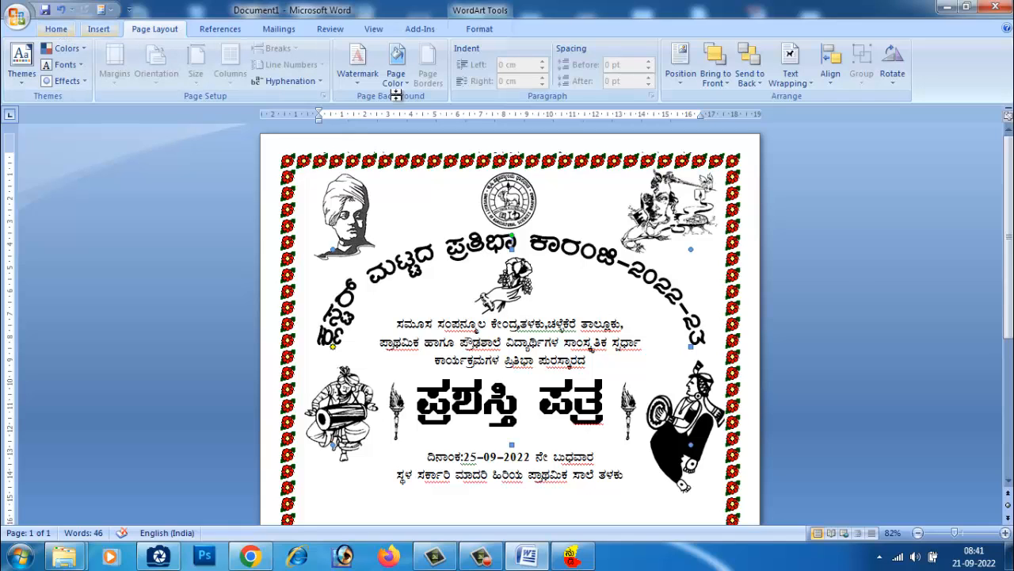
{"action": "left_click", "coordinate": [872, 333]}
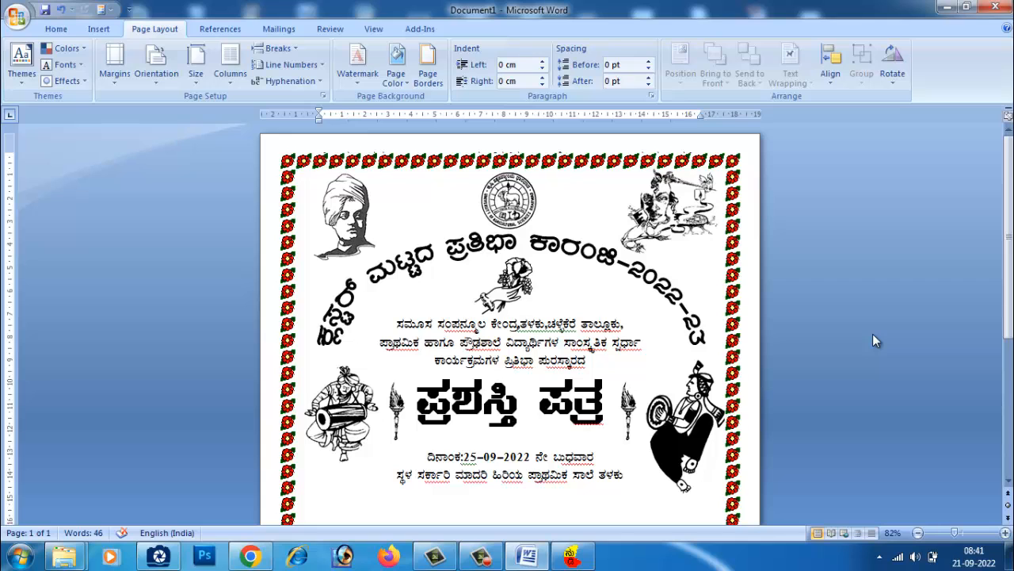
{"action": "scroll", "coordinate": [873, 334], "scroll_direction": "down", "scroll_amount": 6}
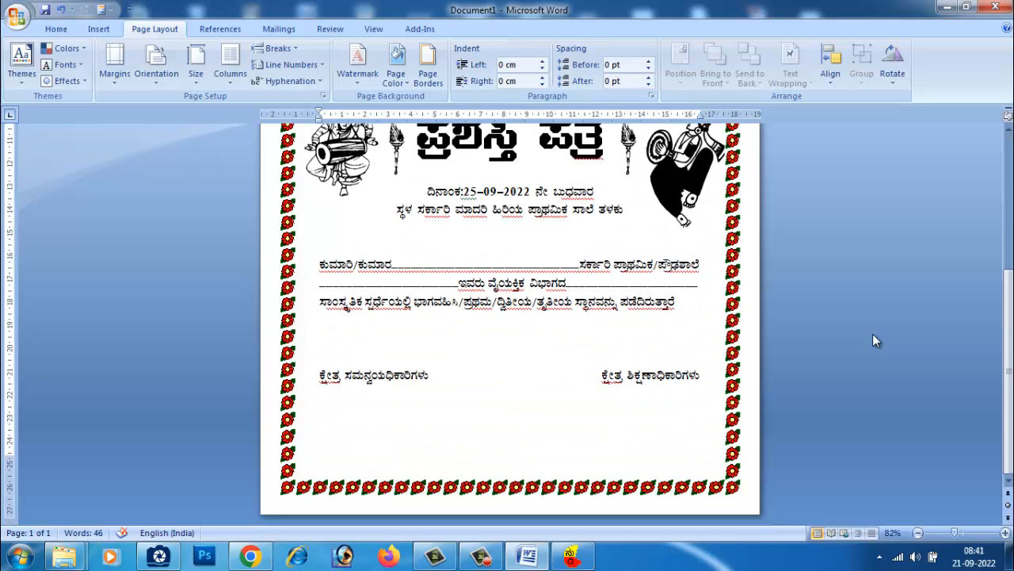
{"action": "scroll", "coordinate": [872, 334], "scroll_direction": "up", "scroll_amount": 6}
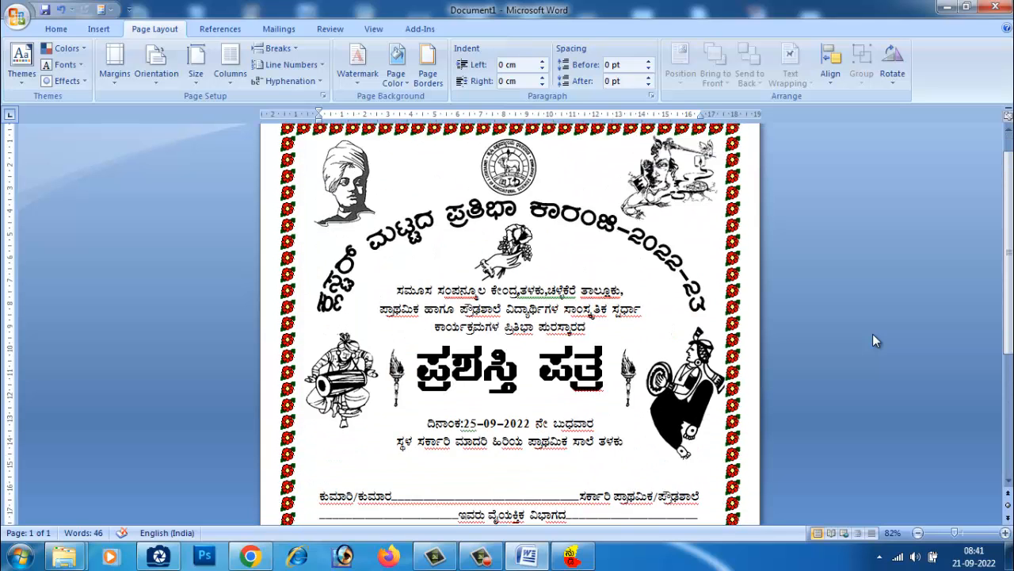